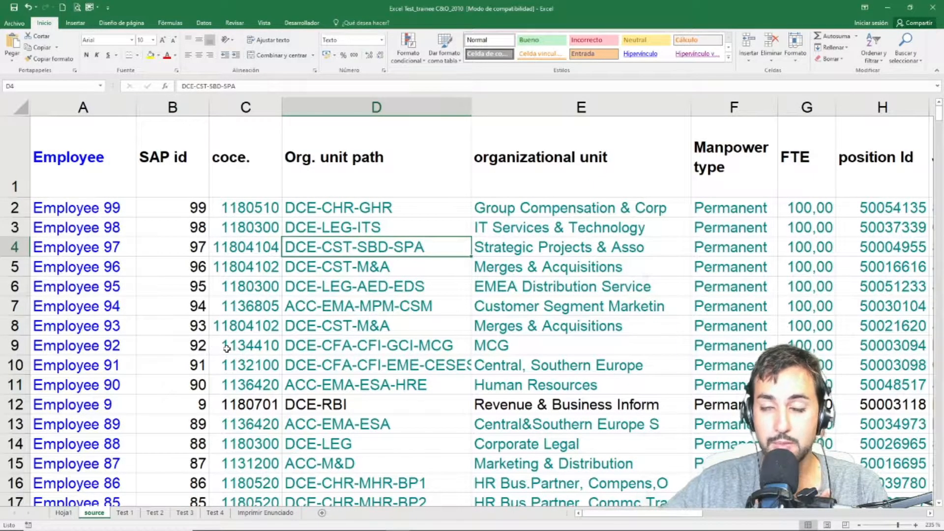
Examine the employee table on the source sheet, including its header row, the columns further across and the records down to about row 365.
key("Down")
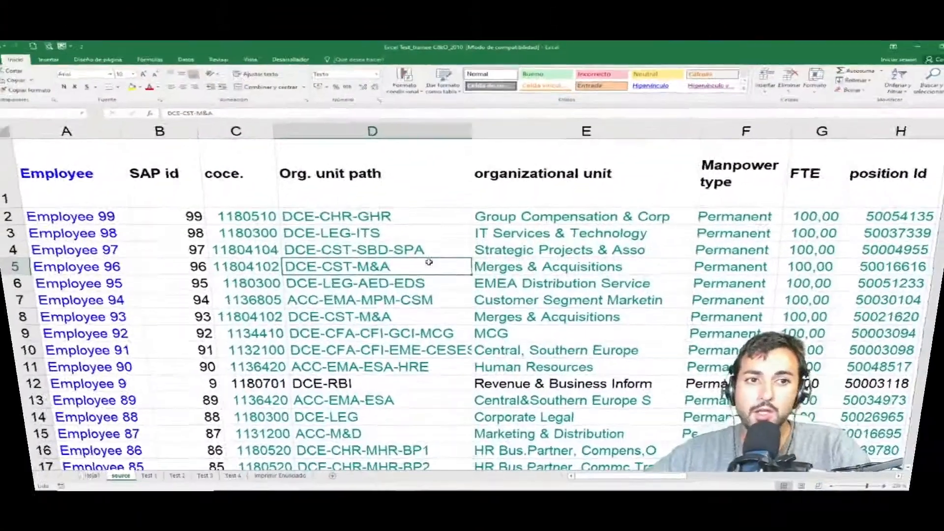
left_click(100, 106)
left_click(11, 170)
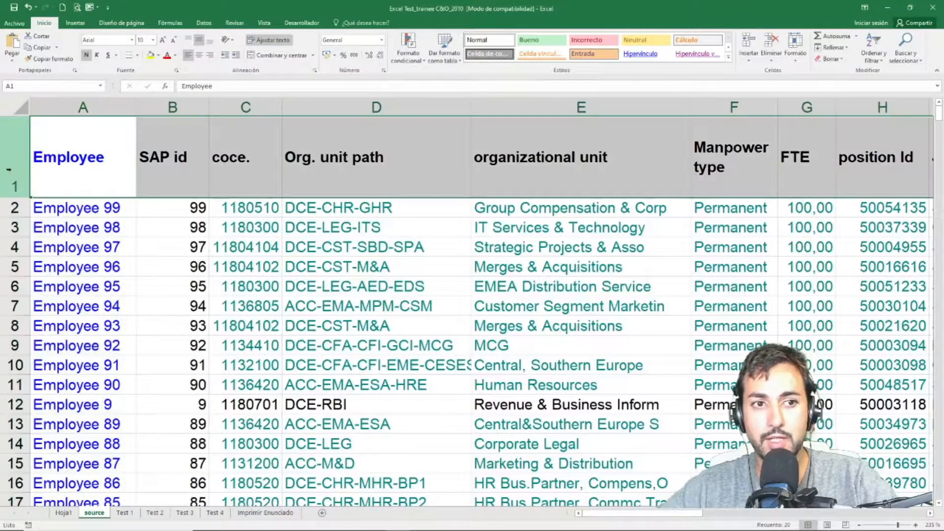
left_click(295, 205)
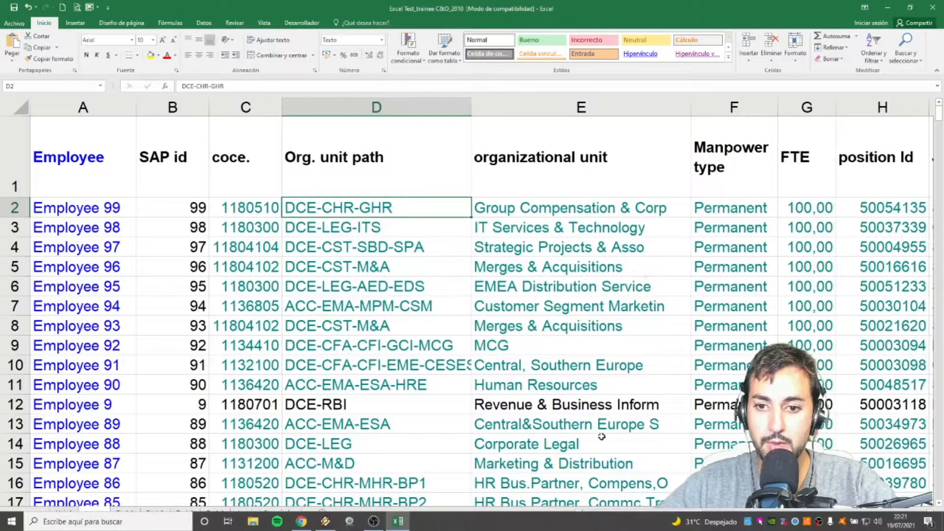
left_click_drag(597, 515, 620, 517)
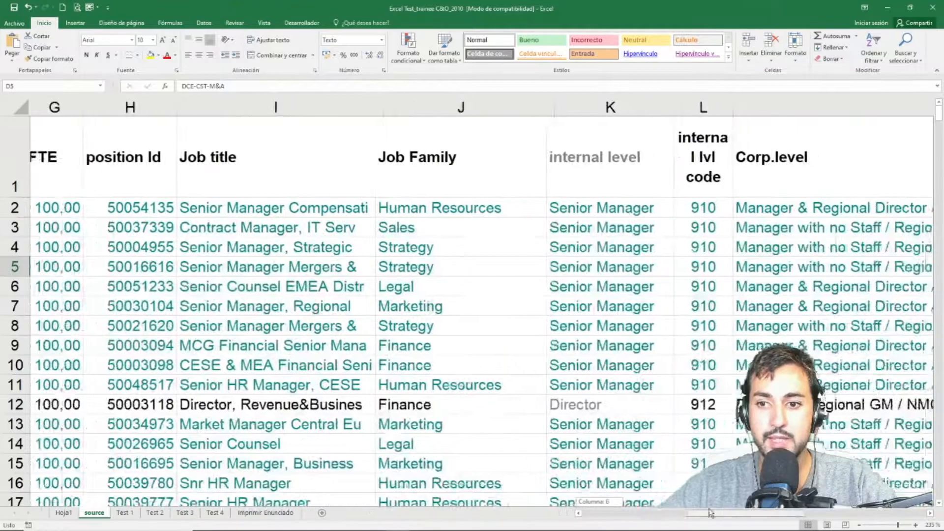
left_click_drag(711, 513, 737, 514)
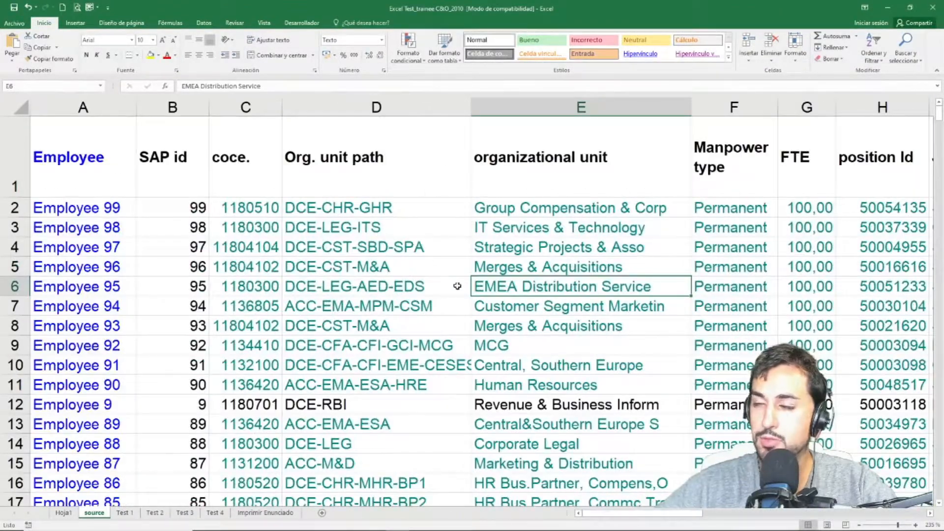
scroll(455, 256, "down", 20)
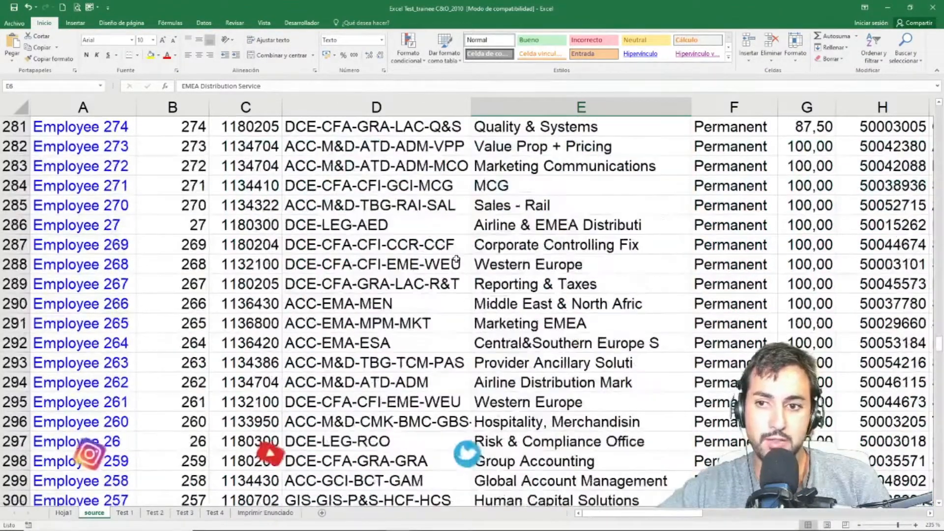
scroll(454, 255, "down", 12)
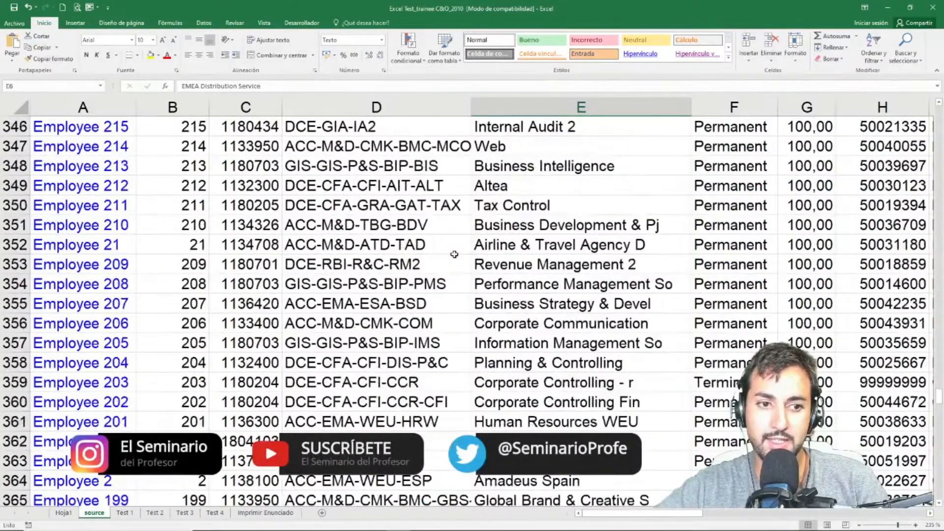
left_click(6, 444)
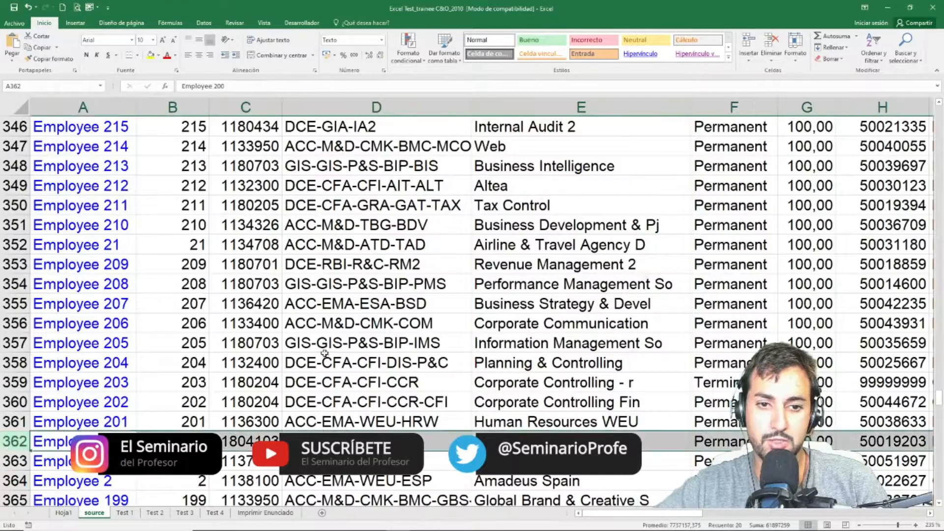
left_click(429, 246)
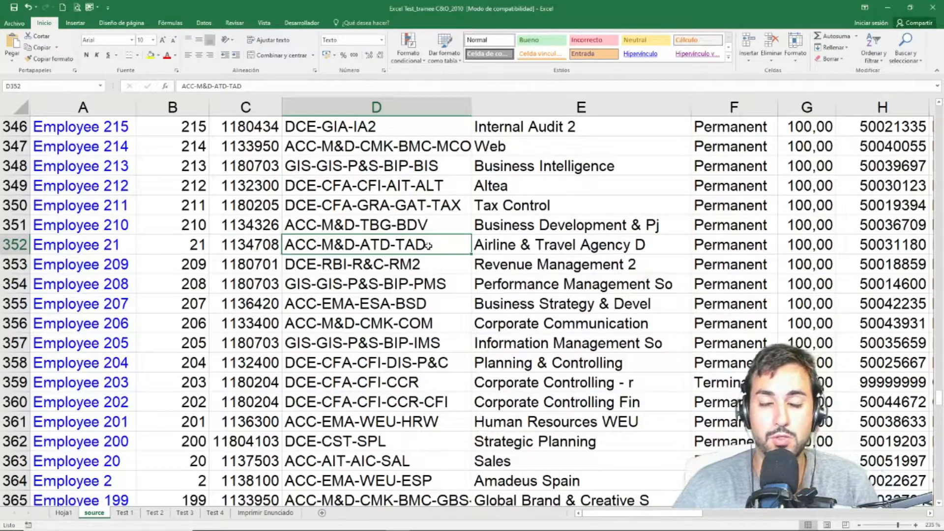
key("Up")
key("Up")
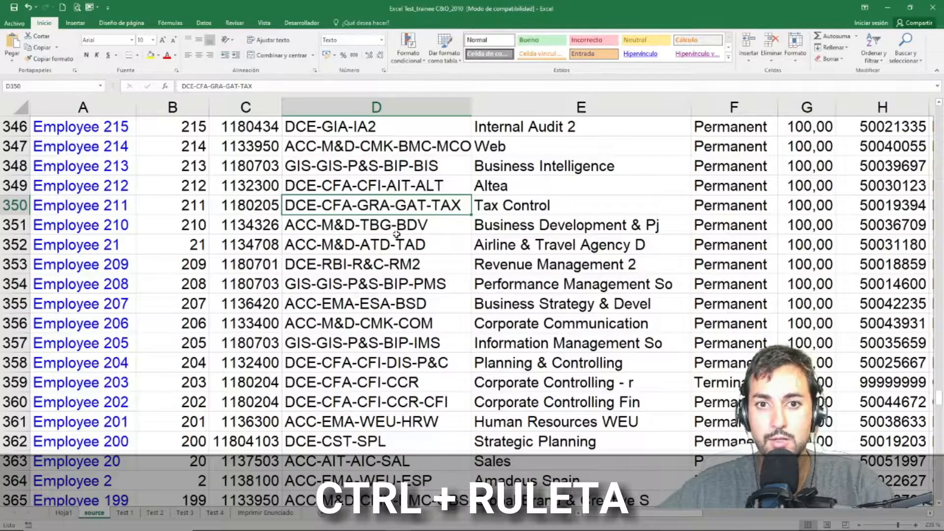
Zoom the source sheet out to 25% and examine the full extent of the table from its last row back to the header.
scroll(418, 202, "down", 6, "ctrl")
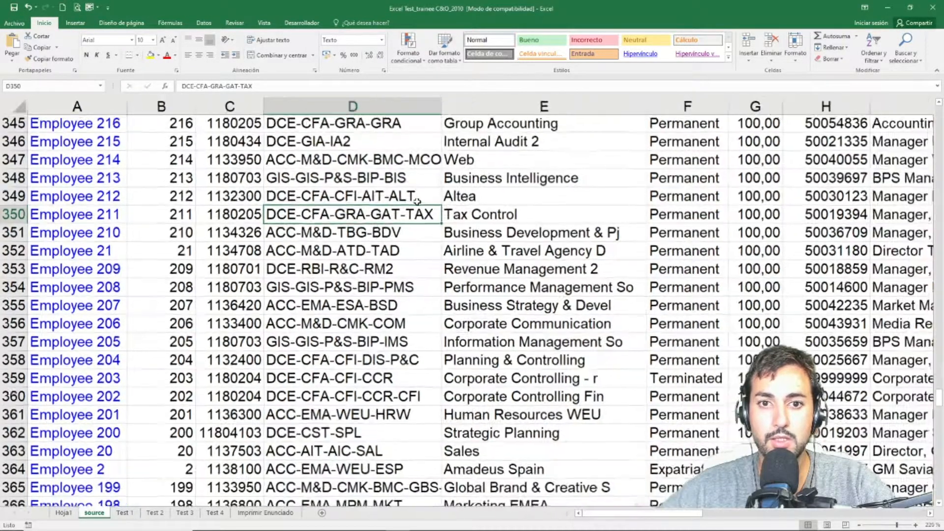
scroll(417, 202, "down", 2, "ctrl")
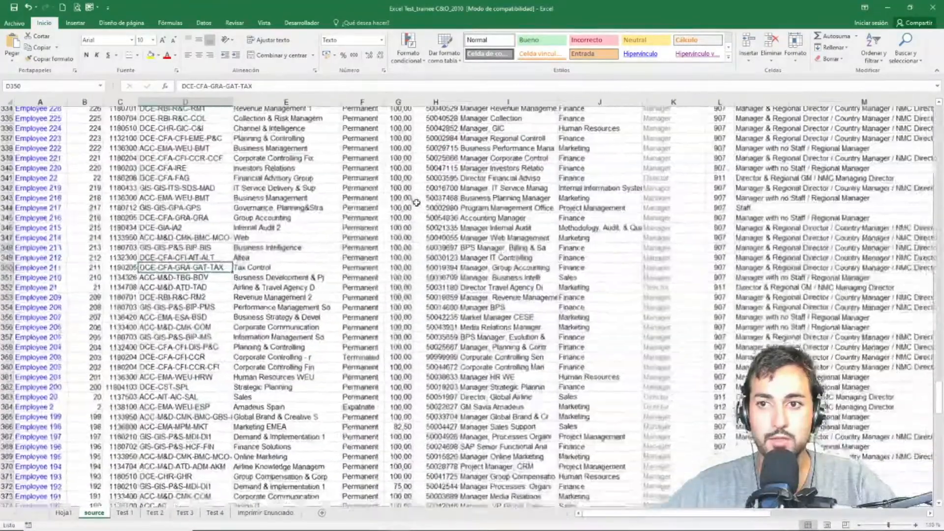
scroll(417, 202, "down", 3, "ctrl")
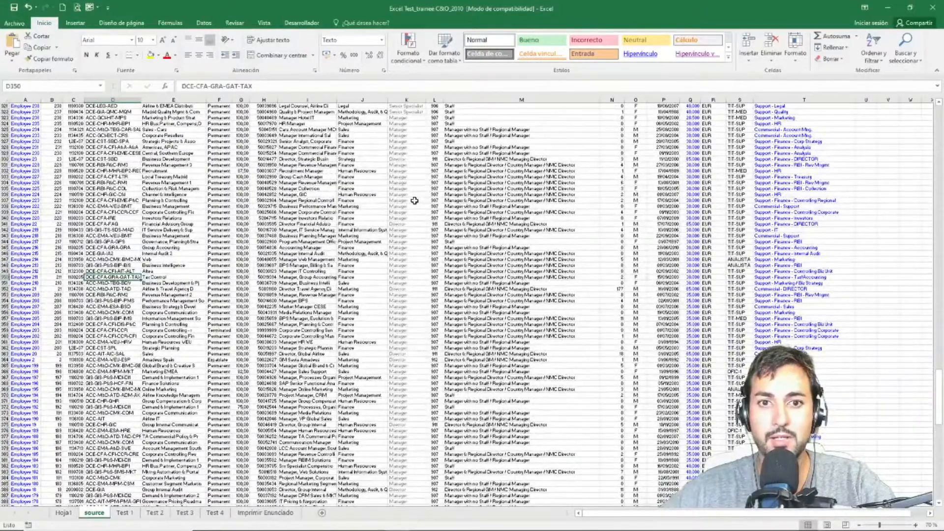
scroll(415, 200, "down", 3, "ctrl")
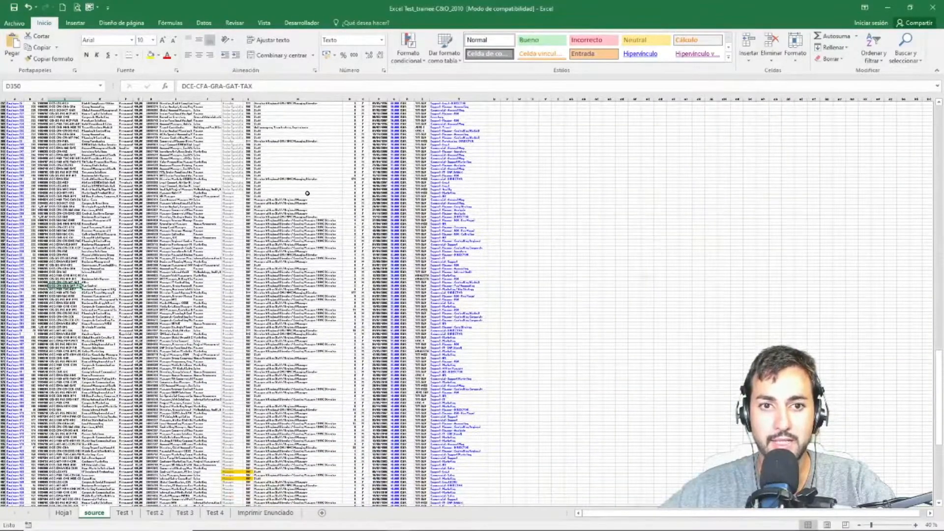
scroll(308, 194, "down", 2, "ctrl")
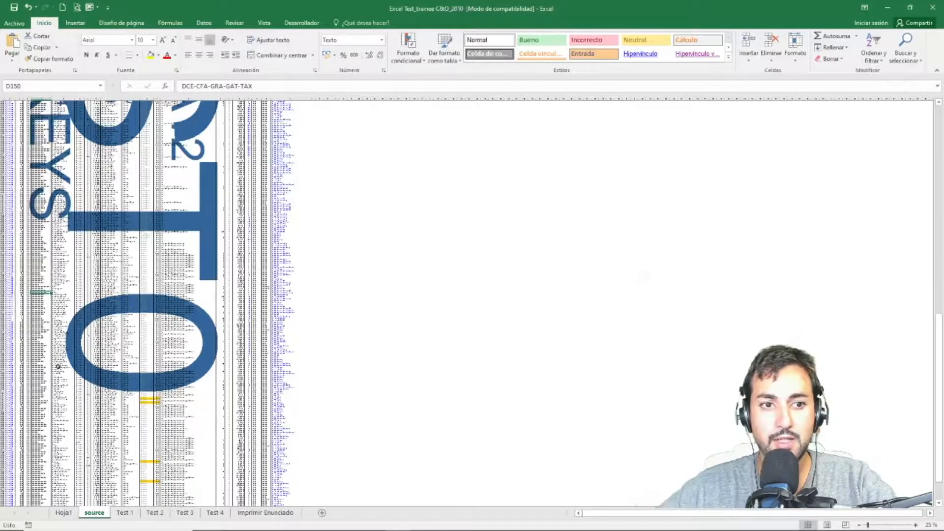
scroll(74, 349, "down", 10)
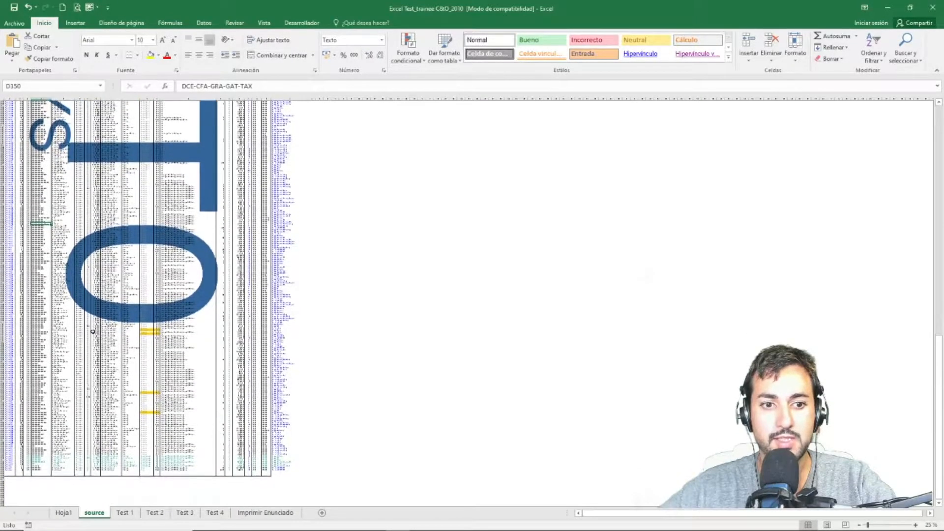
scroll(93, 332, "down", 2)
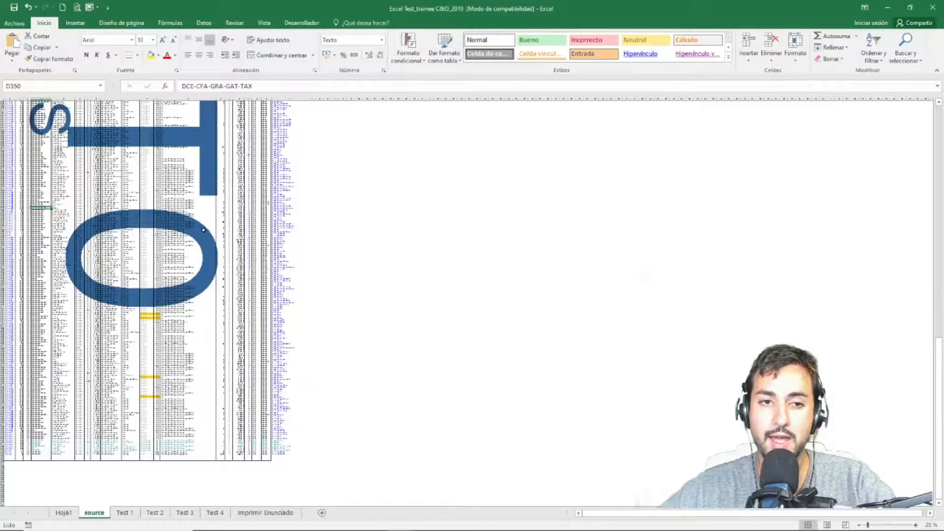
scroll(209, 250, "up", 5)
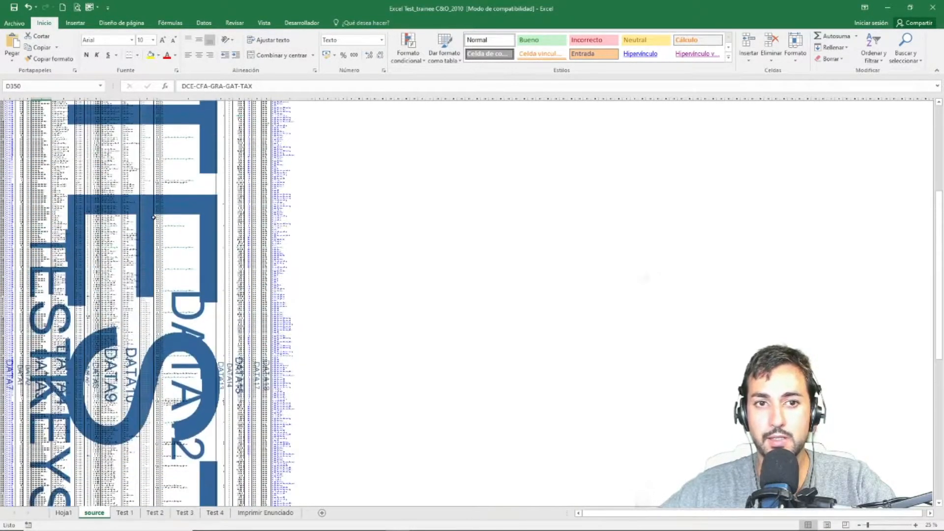
scroll(146, 179, "up", 3)
scroll(146, 179, "up", 5)
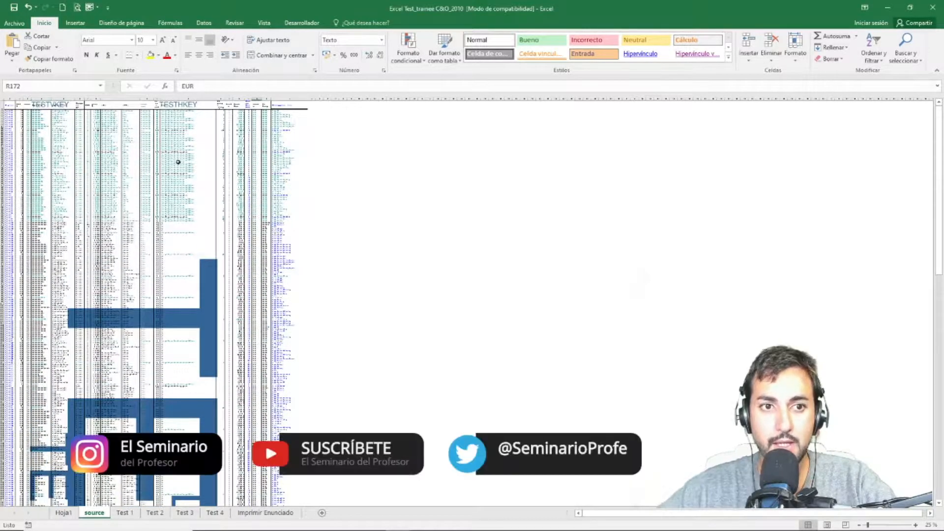
Select the entire data region around cell J38 and check that the selection reaches the table's last row.
left_click(126, 169)
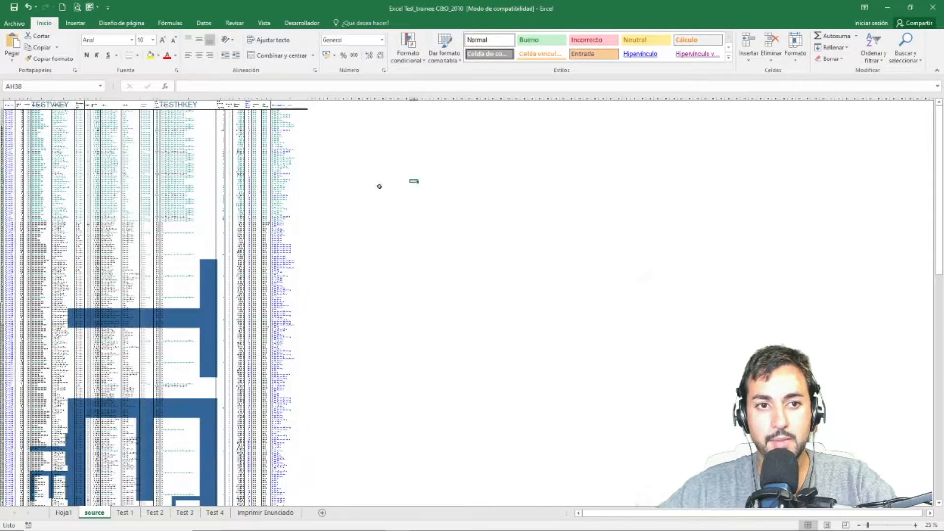
left_click(129, 181)
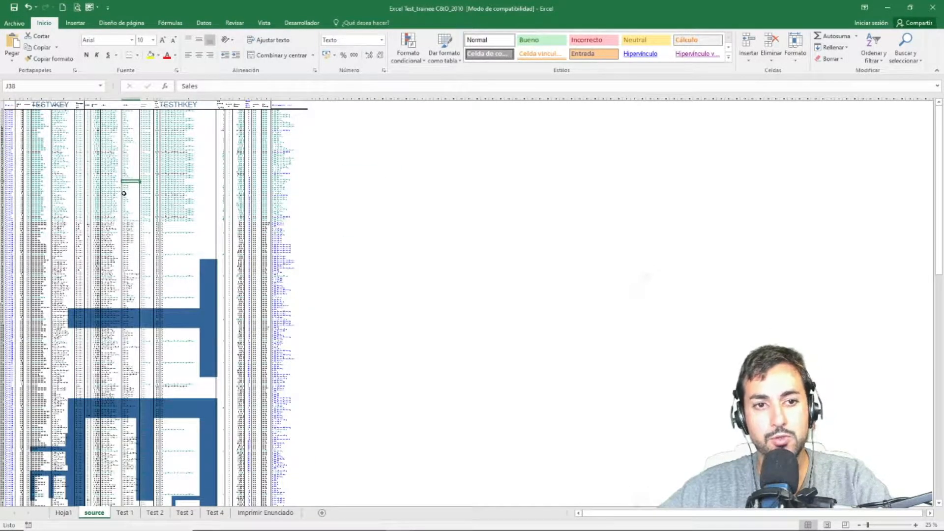
key("ctrl+a")
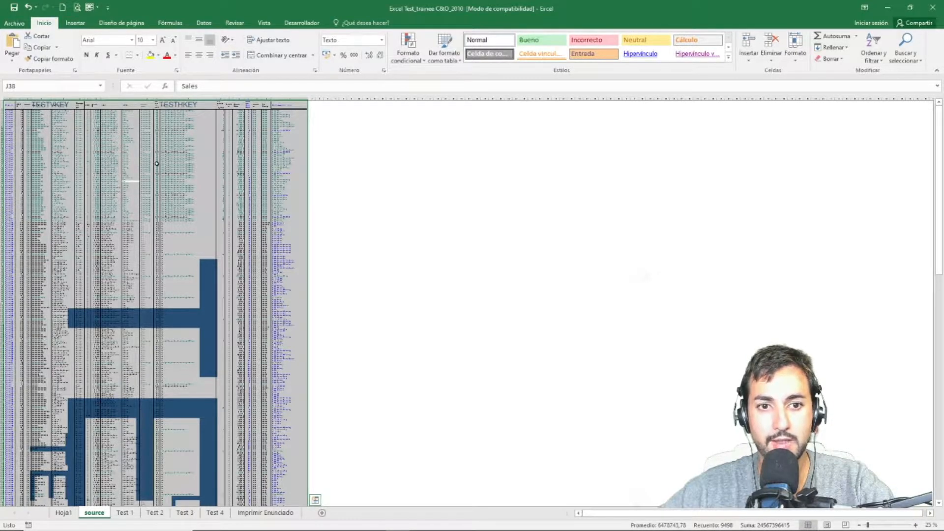
scroll(157, 164, "down", 5)
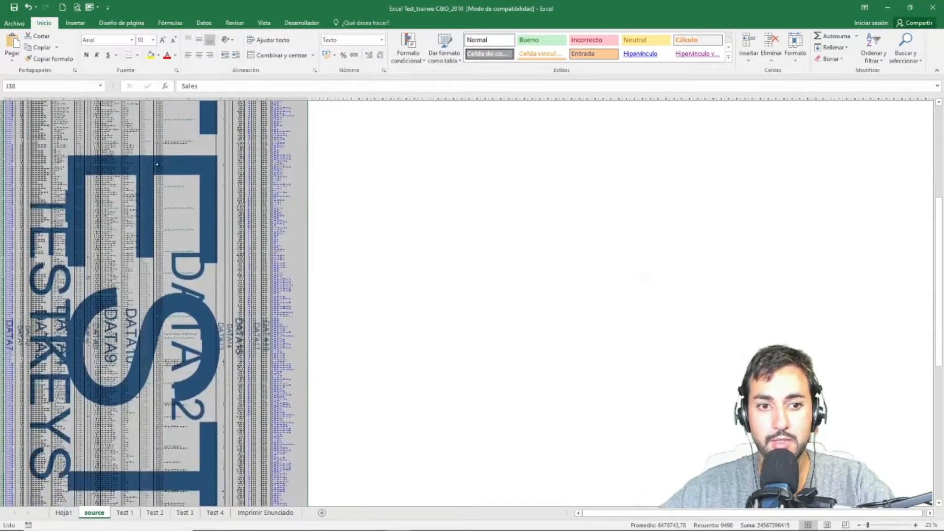
scroll(157, 164, "down", 5)
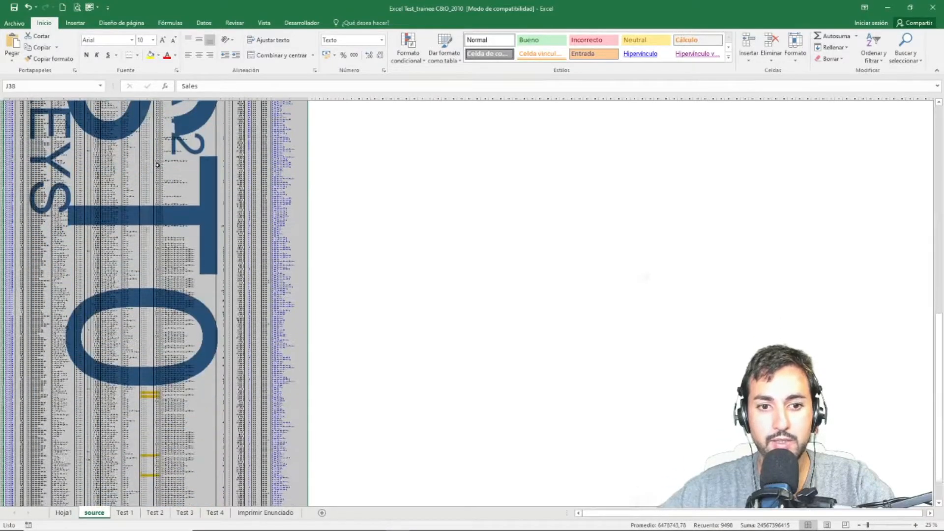
scroll(157, 166, "down", 5)
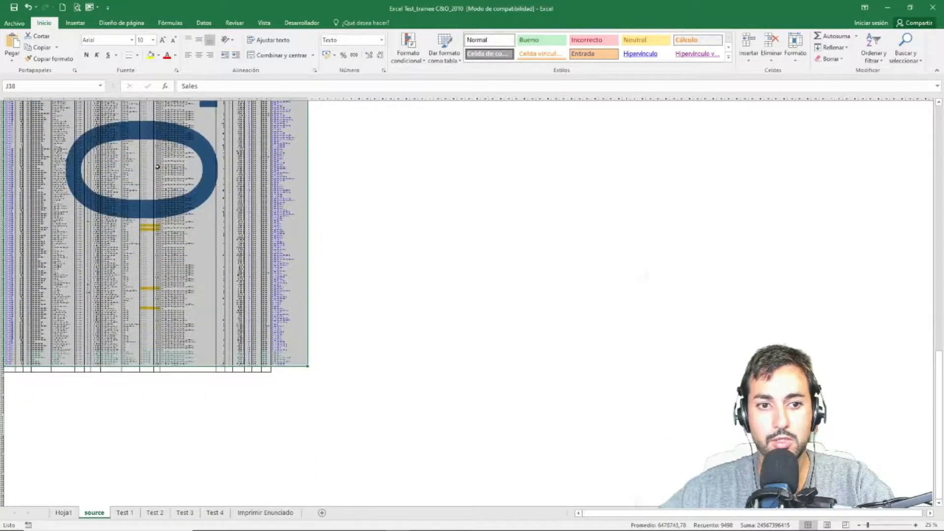
scroll(157, 166, "down", 1)
scroll(163, 182, "up", 4, "ctrl")
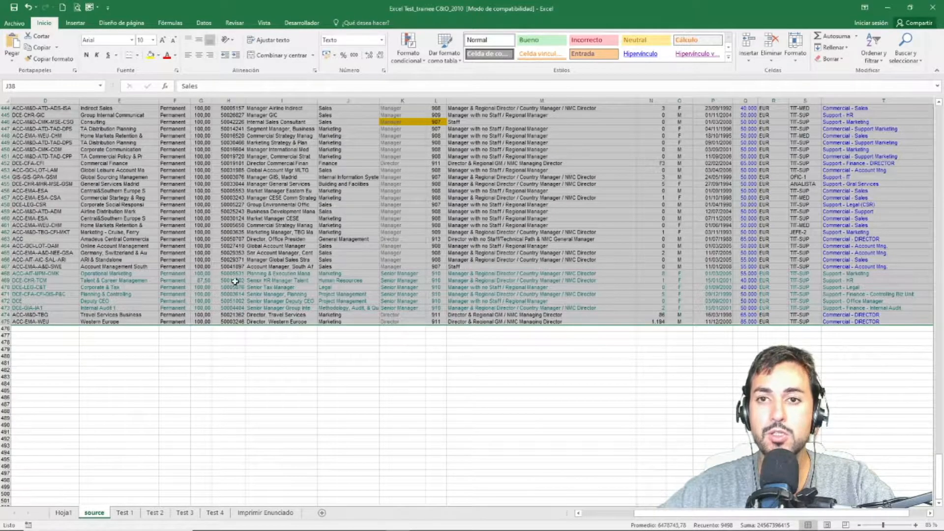
left_click(413, 218)
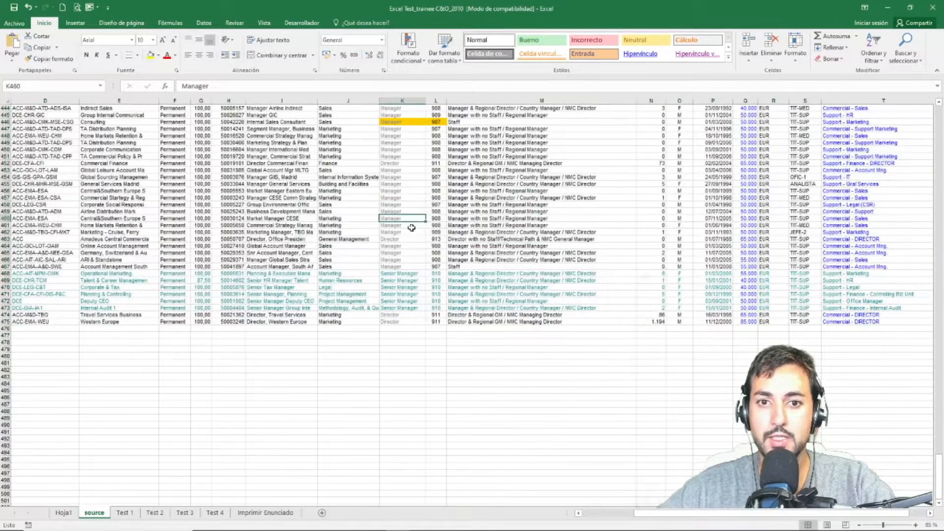
Insert a blank column before the internal lvl code column and a blank row above row 16.
scroll(413, 218, "up", 15)
left_click_drag(939, 450, 943, 117)
left_click(435, 100)
right_click(436, 100)
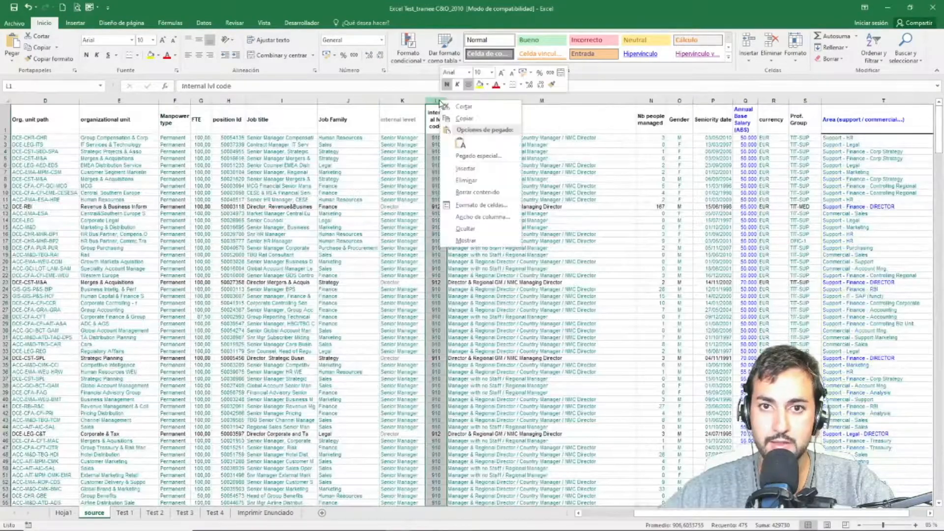
left_click(467, 182)
right_click(6, 234)
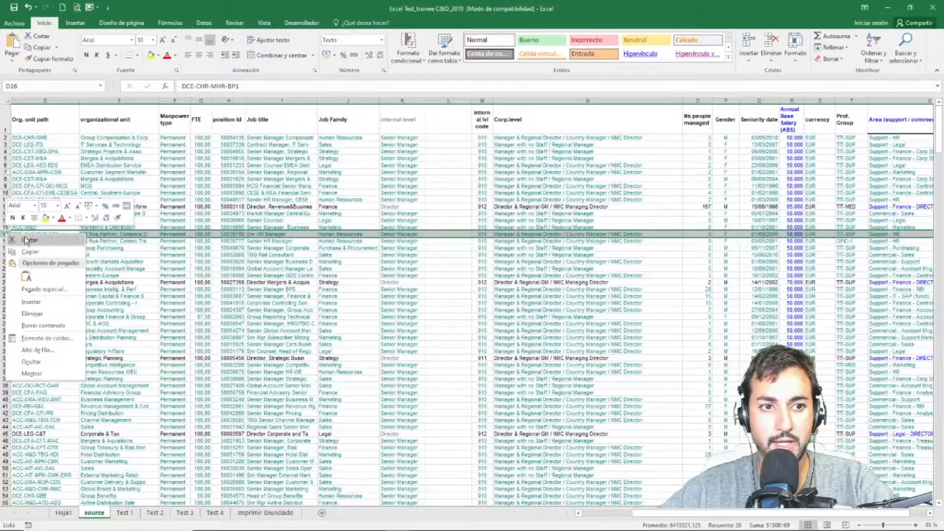
left_click(50, 302)
left_click(268, 275)
Select the contiguous data block around cell F6, and again from H5, to check where the blank row and column cut it off.
left_click(175, 165)
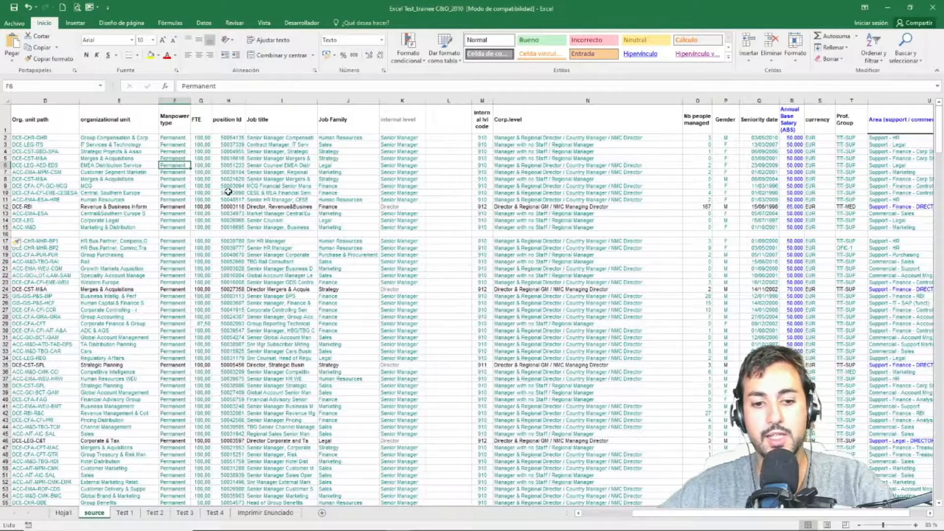
key("ctrl+a")
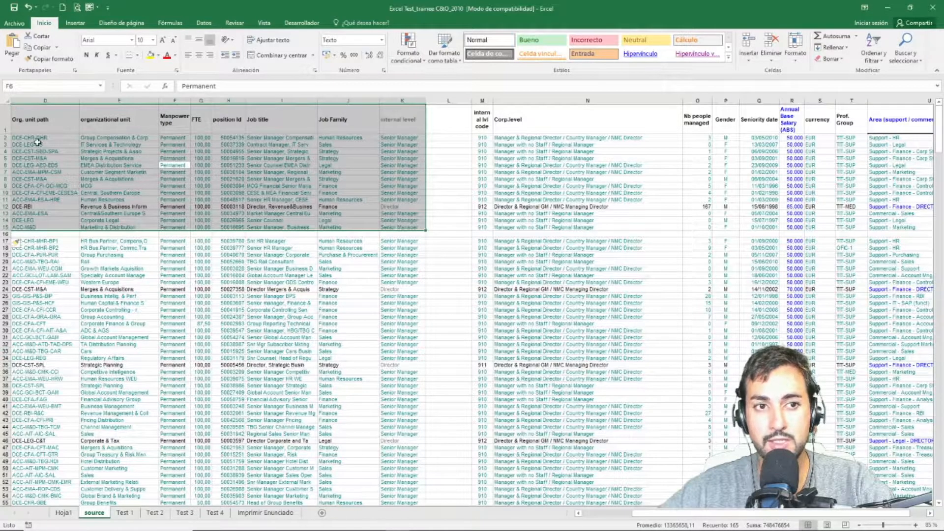
left_click_drag(35, 120, 426, 230)
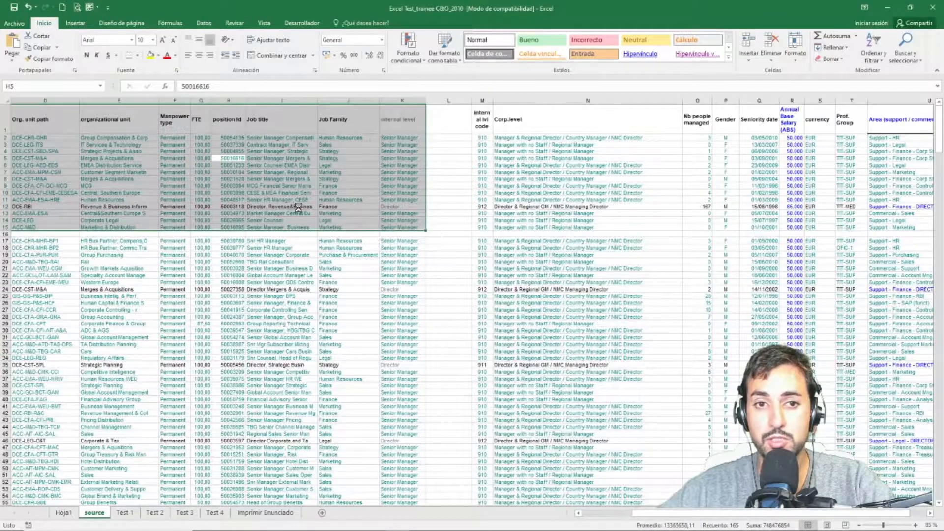
Zoom the source sheet in to 250% and select the Employee header cell A1.
scroll(298, 209, "up", 7, "ctrl")
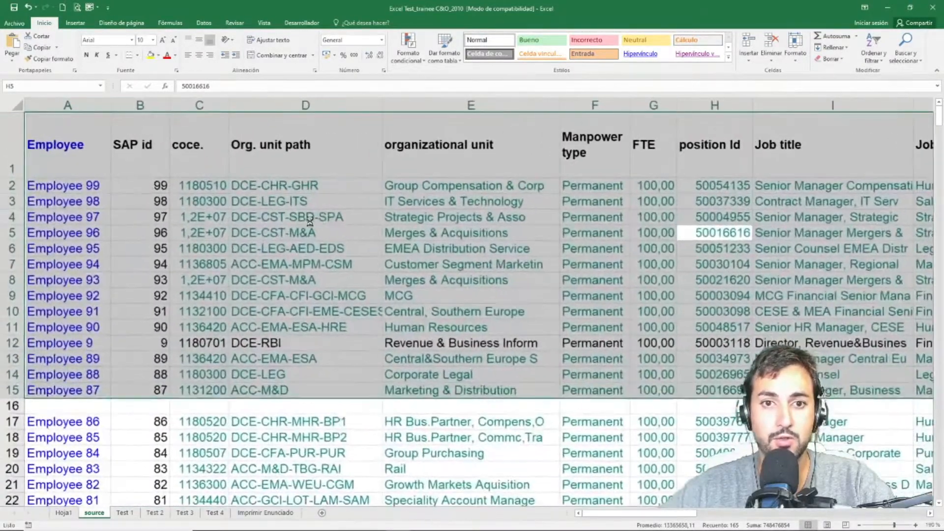
scroll(309, 222, "up", 4, "ctrl")
left_click(313, 274)
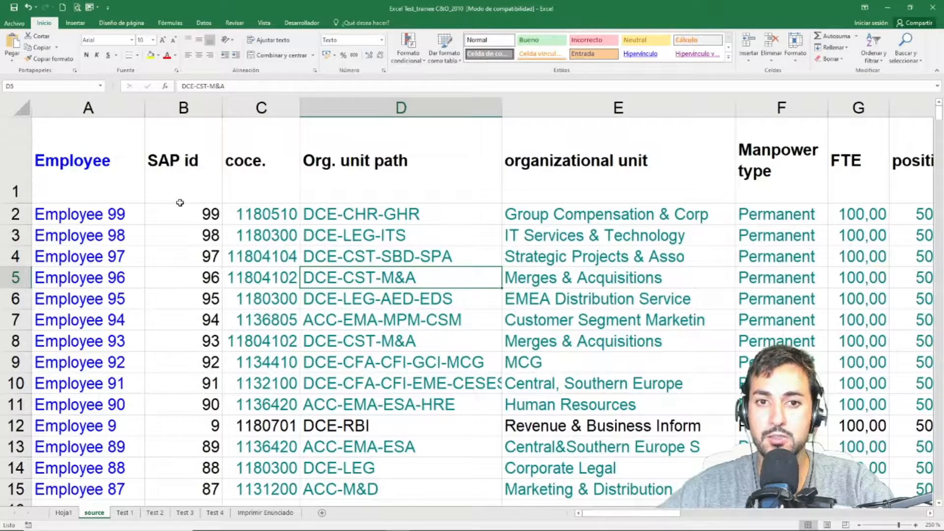
left_click(117, 197)
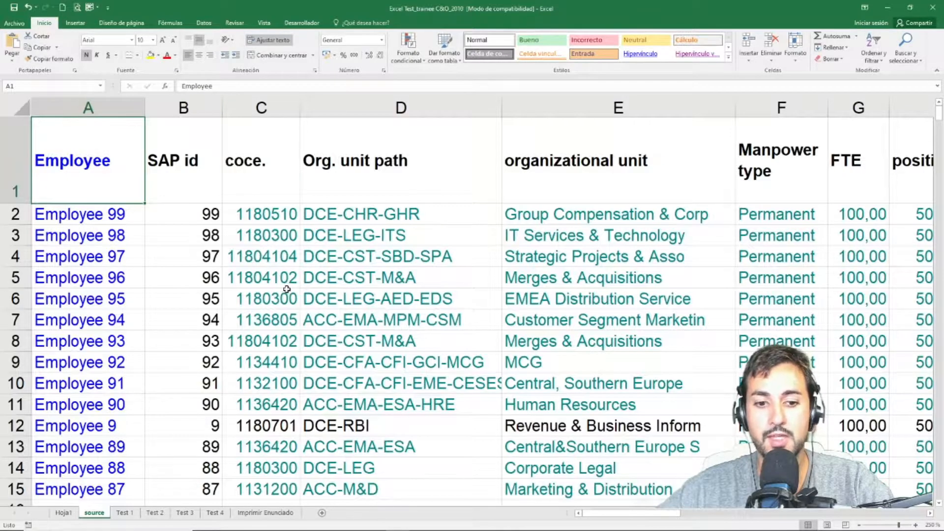
Select the contiguous data block from cell A1 and check where blank column L and blank row 16 cut it off.
key("ctrl+shift+End")
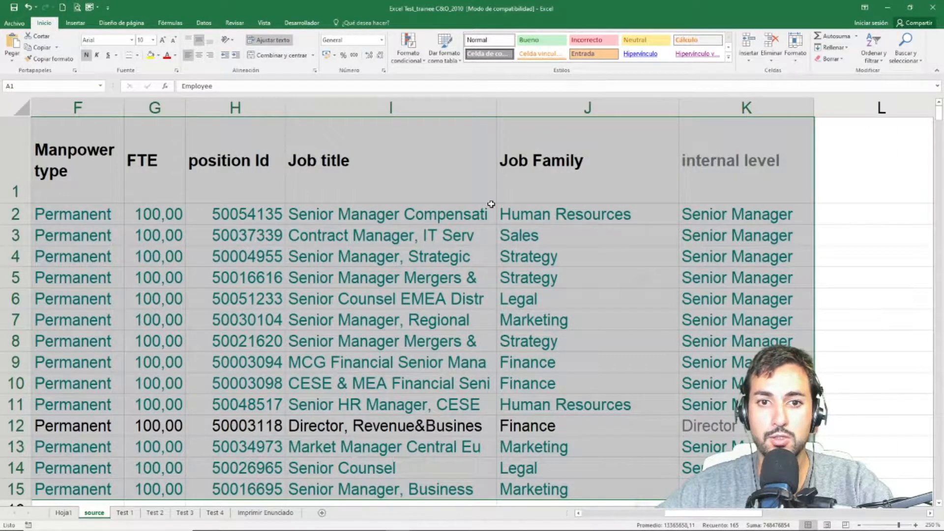
scroll(567, 271, "down", 7)
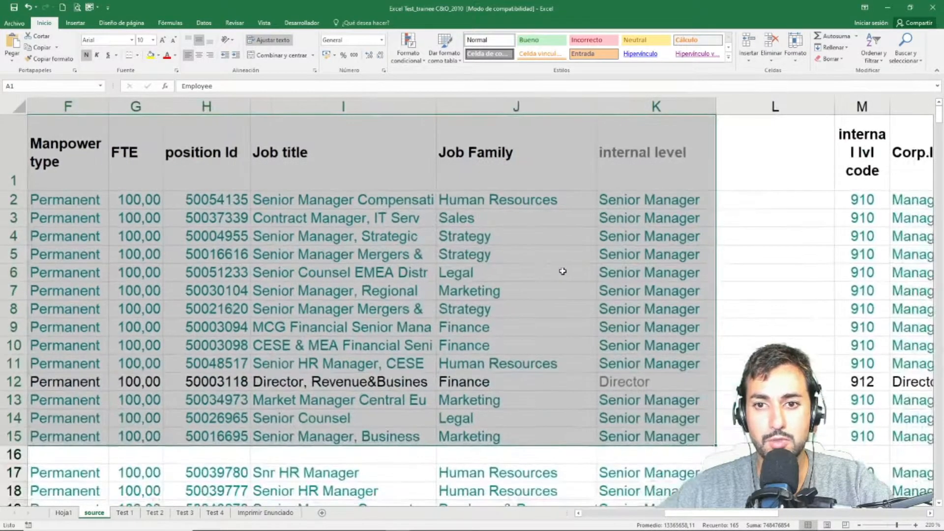
scroll(559, 272, "down", 5)
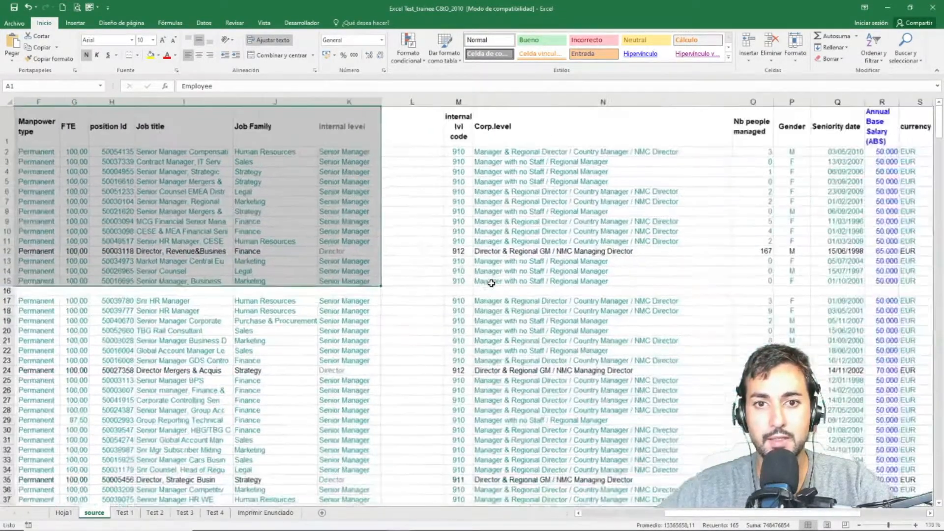
scroll(454, 288, "down", 3)
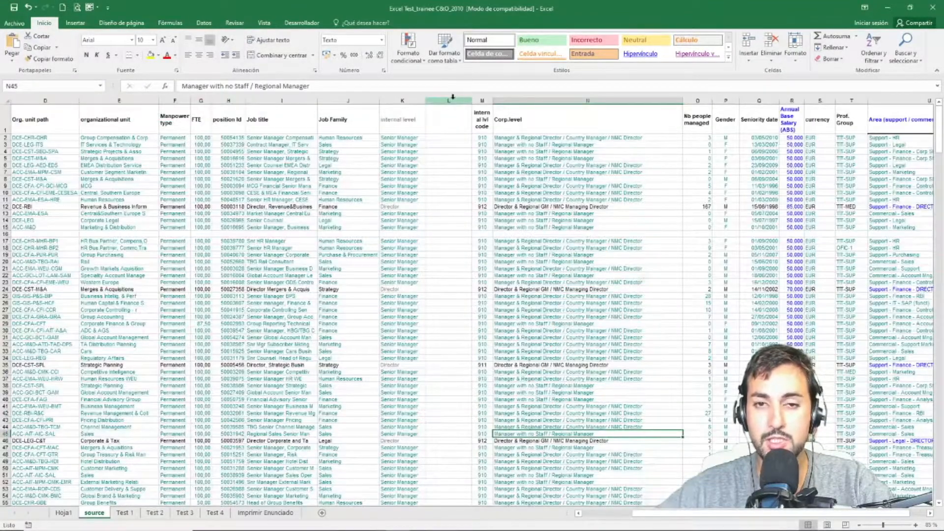
Delete the blank column L and the blank row 16 from the employee table.
right_click(453, 98)
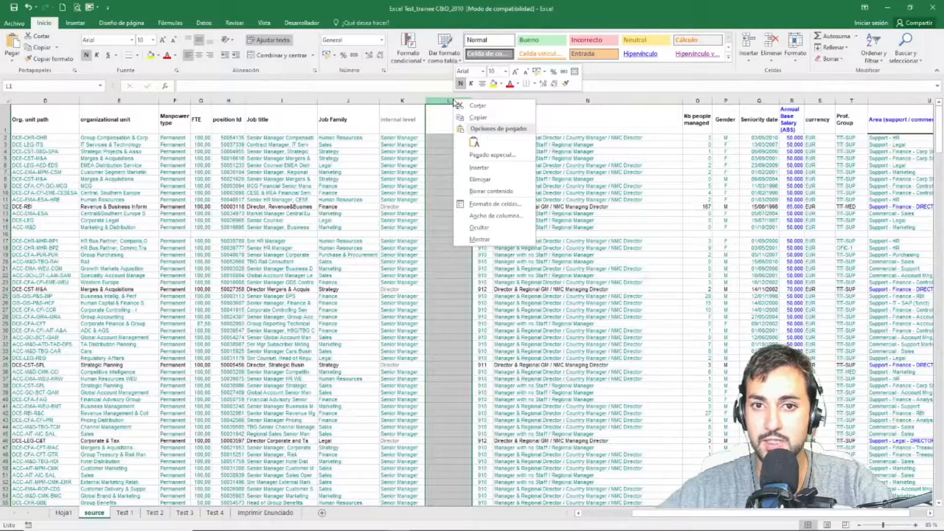
left_click(494, 180)
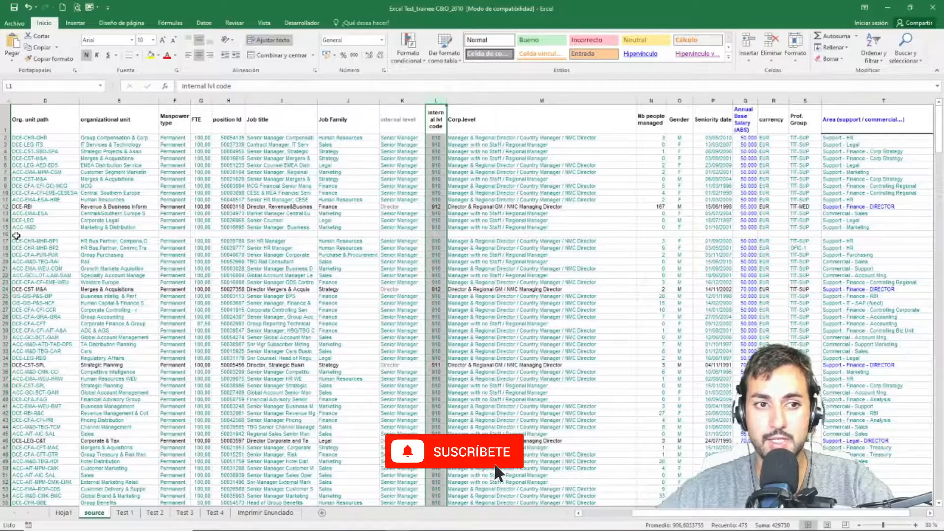
left_click(8, 235)
right_click(7, 235)
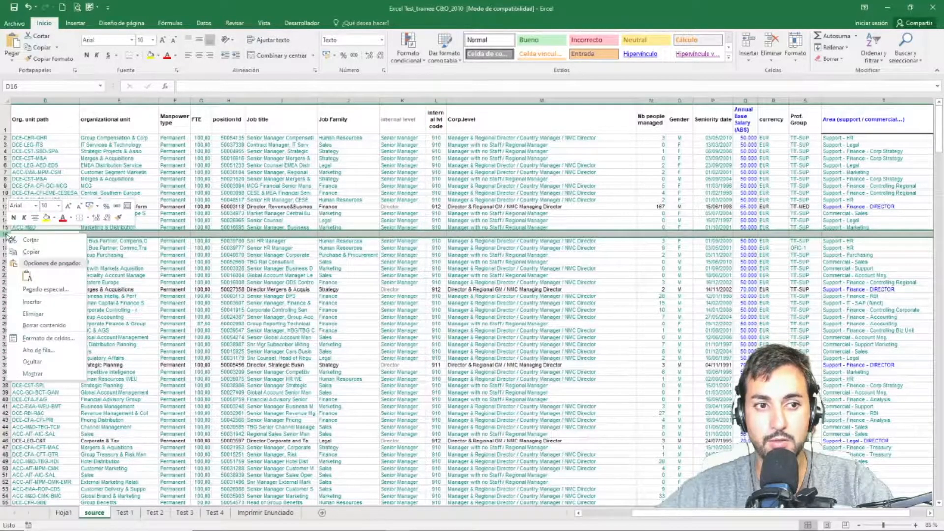
left_click(64, 315)
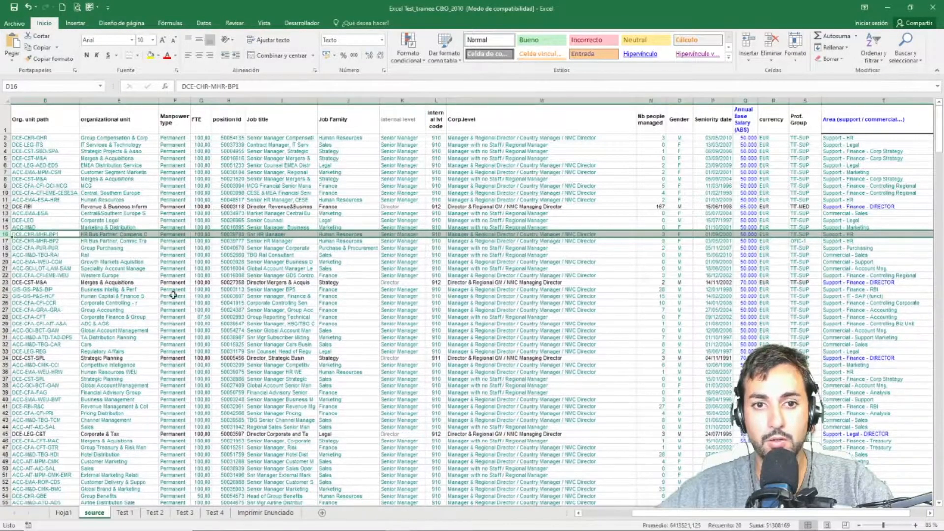
Select the whole data region around cell H11 and check at low zoom that it spans the full table.
left_click(229, 200)
key("ctrl+a")
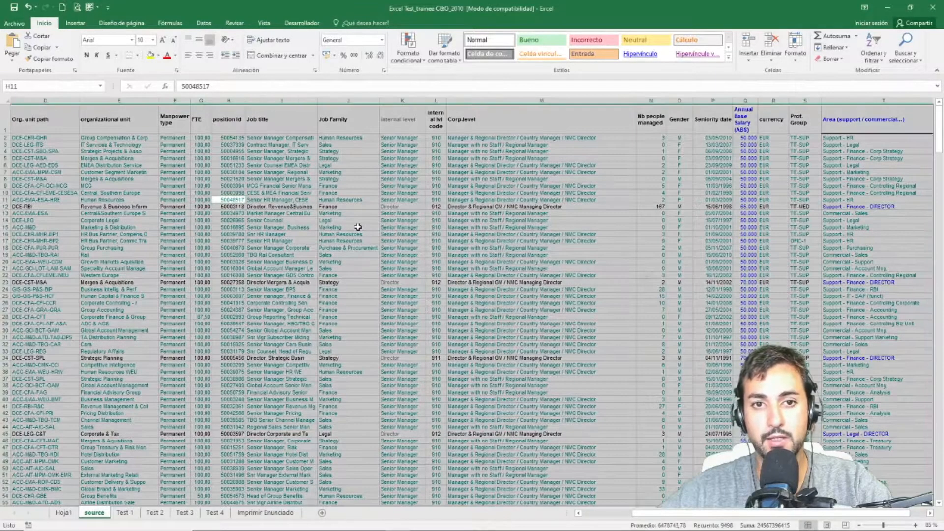
scroll(461, 242, "down", 4, "ctrl")
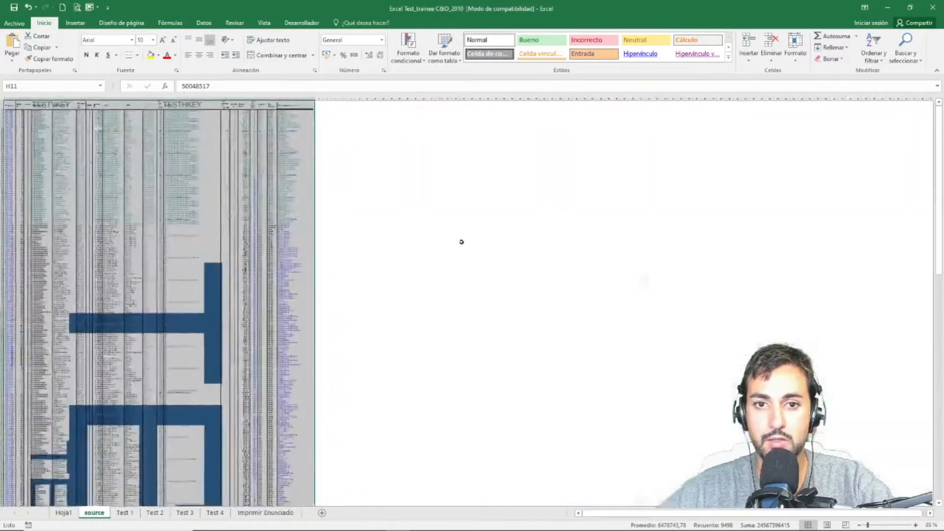
scroll(267, 253, "up", 3, "ctrl")
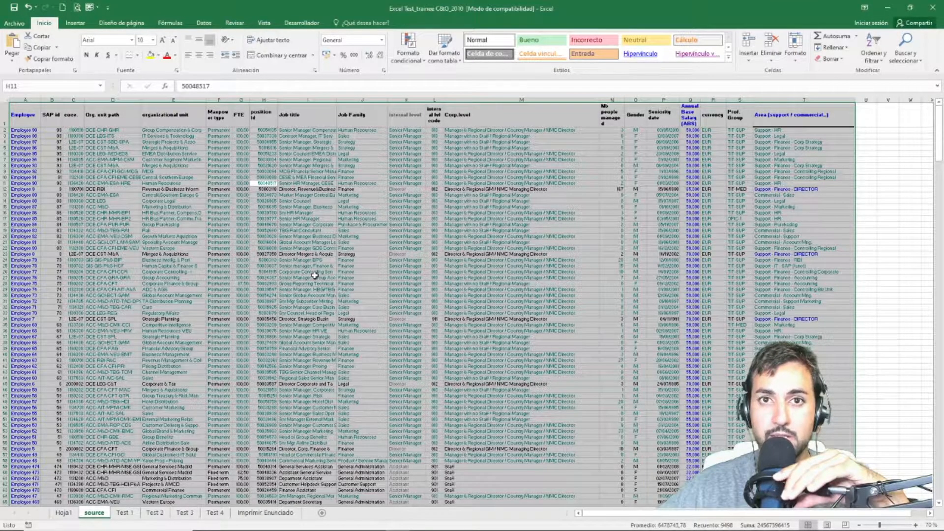
left_click(317, 277)
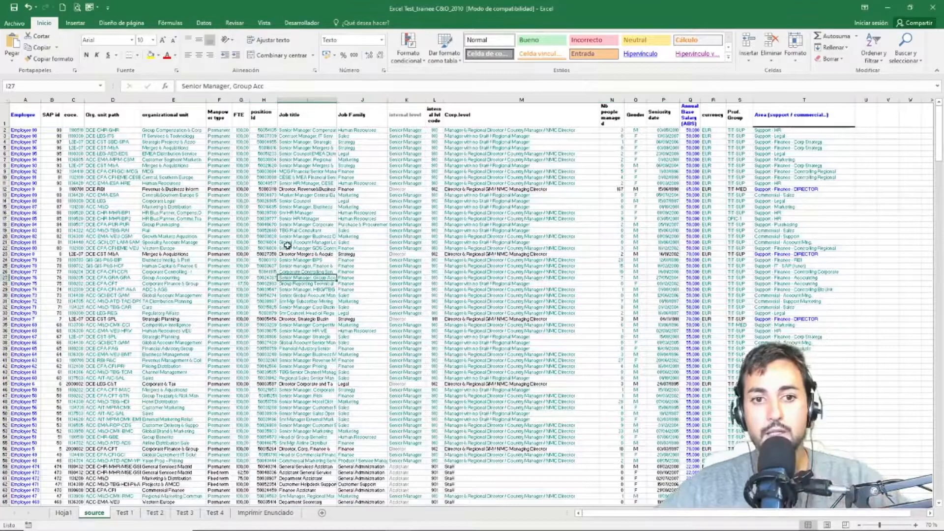
Zoom the source sheet out to 10% and select the entire data region around cell M107.
scroll(317, 235, "up", 2)
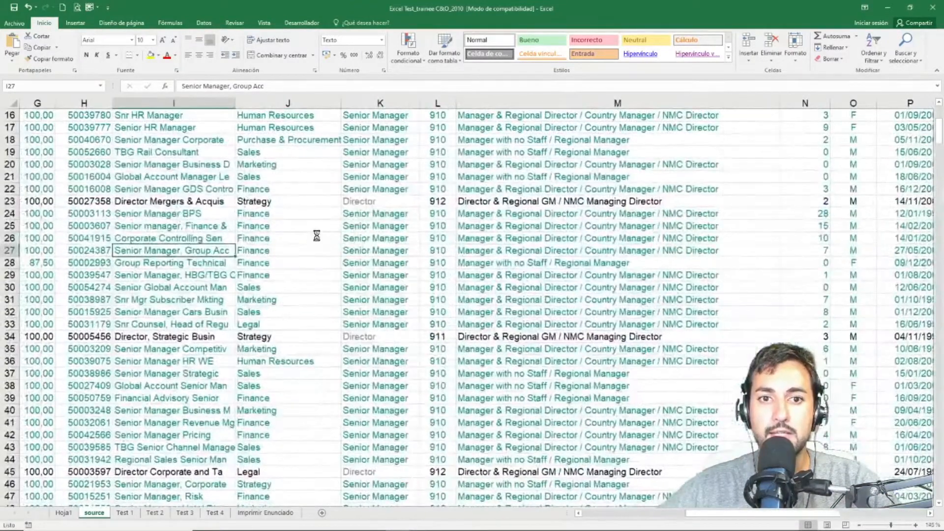
scroll(313, 234, "down", 5)
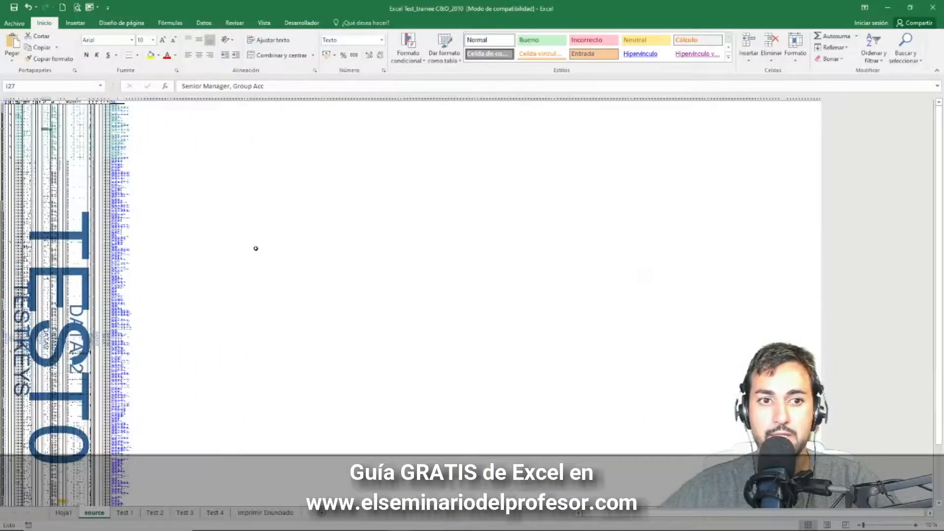
left_click(166, 236)
scroll(221, 216, "down", 3)
scroll(197, 237, "up", 2)
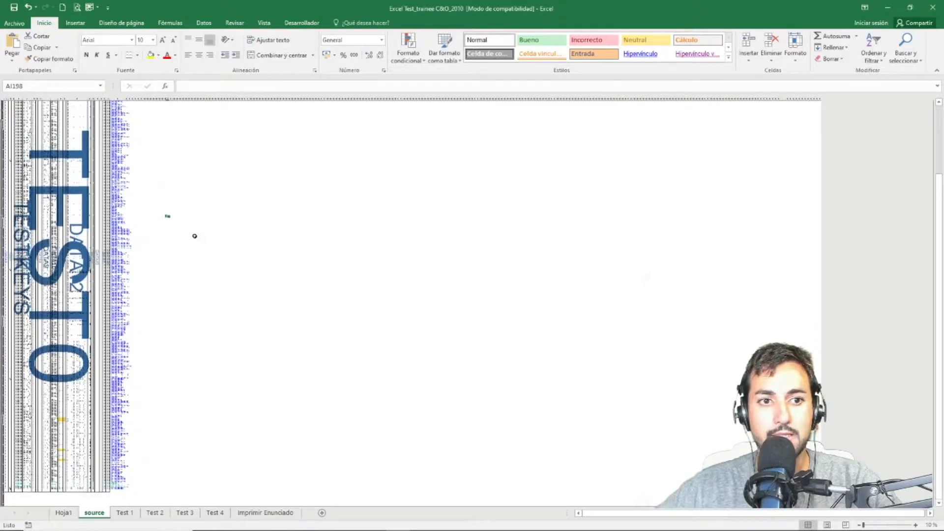
scroll(196, 237, "up", 1)
key("ctrl+a")
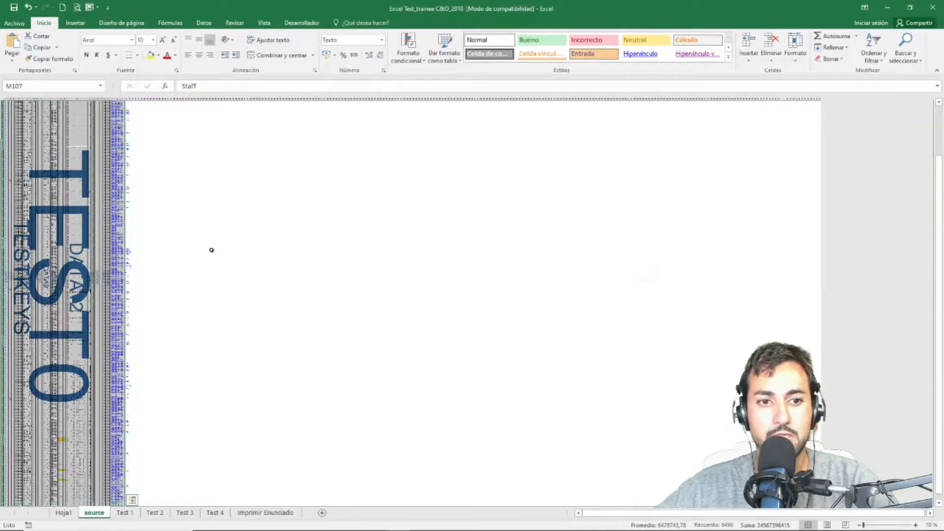
Select cell J15 in the Job Family column and return to the table's top at 100% zoom.
scroll(176, 262, "up", 3, "ctrl")
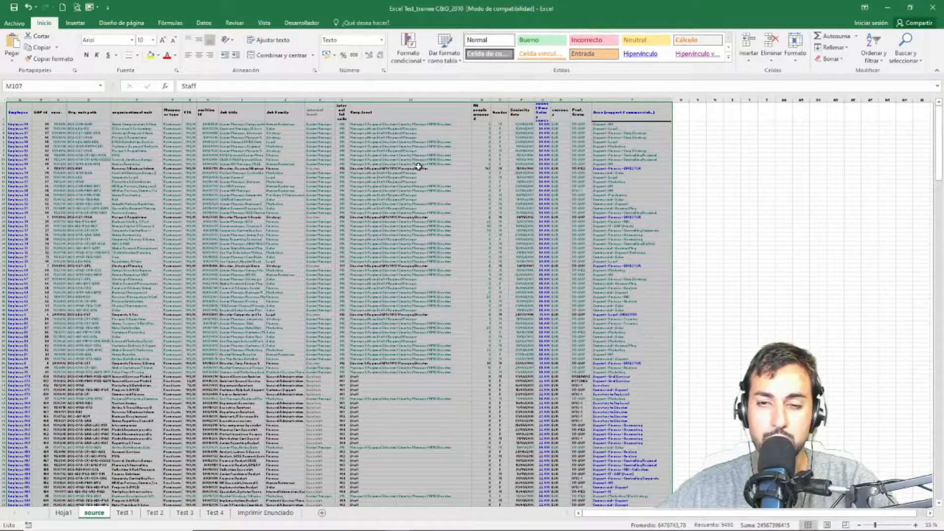
left_click(287, 183)
scroll(209, 204, "up", 3, "ctrl")
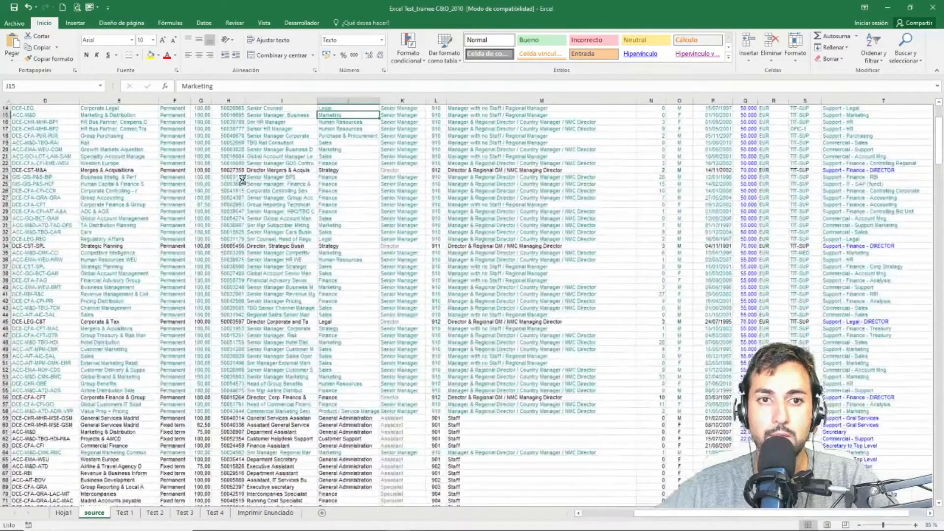
scroll(210, 204, "up", 5)
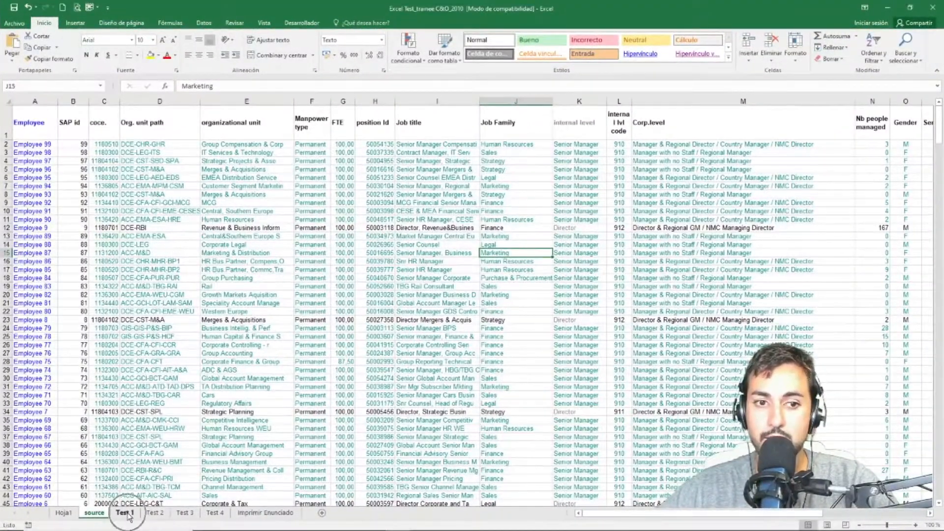
Read the first task in row 1 of the Test 1 sheet and go back to the source sheet.
left_click(128, 506)
scroll(242, 310, "up", 3)
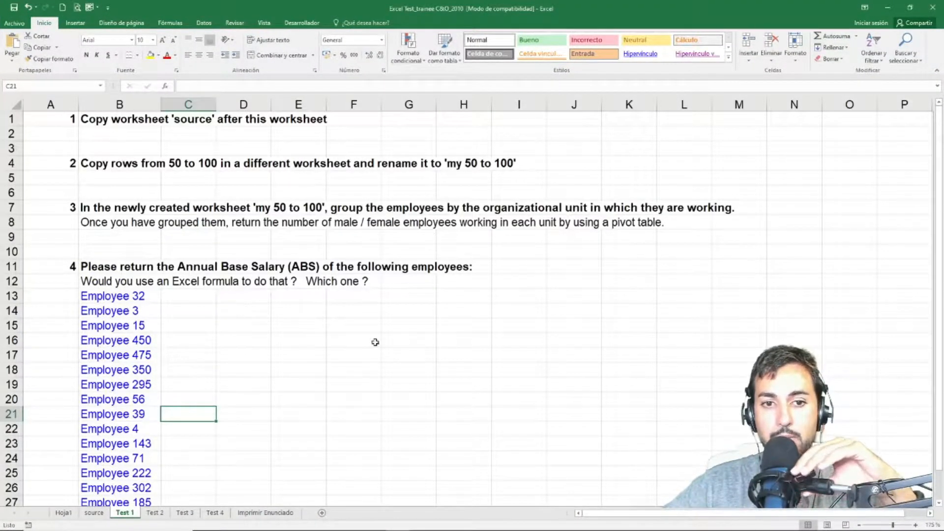
left_click(433, 316)
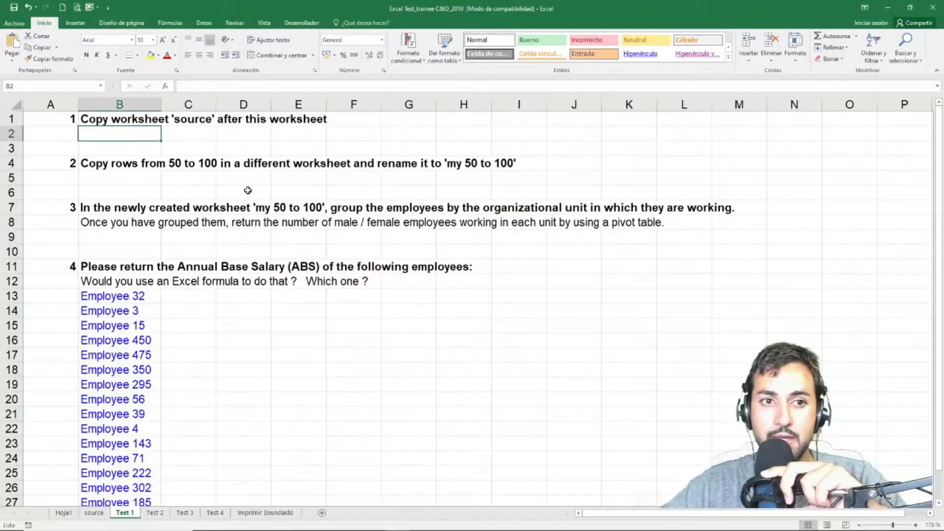
left_click(89, 117)
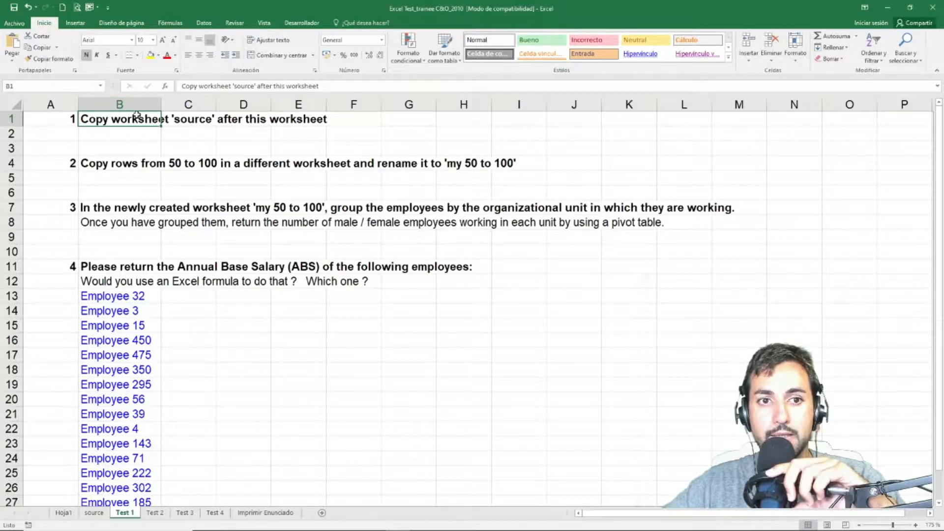
key("Right")
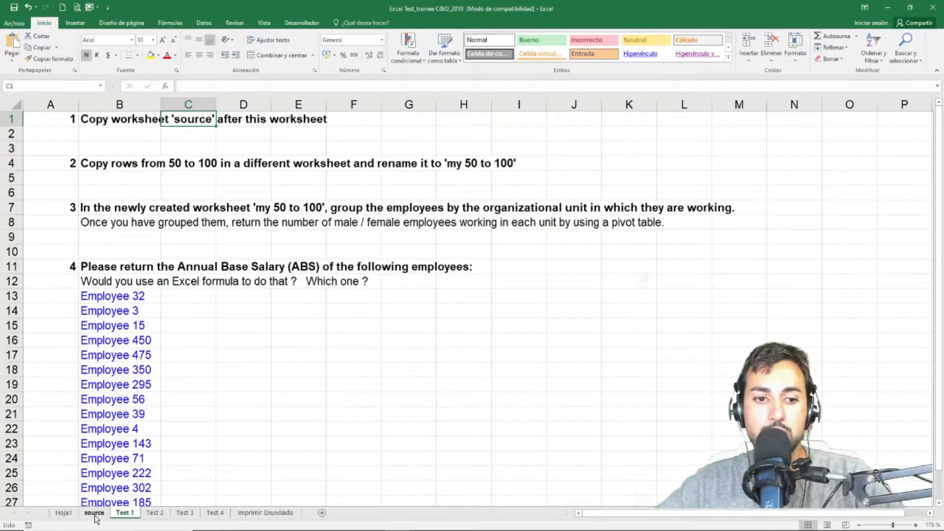
left_click(240, 358)
left_click(99, 514)
left_click(35, 121)
left_click_drag(35, 121, 366, 216)
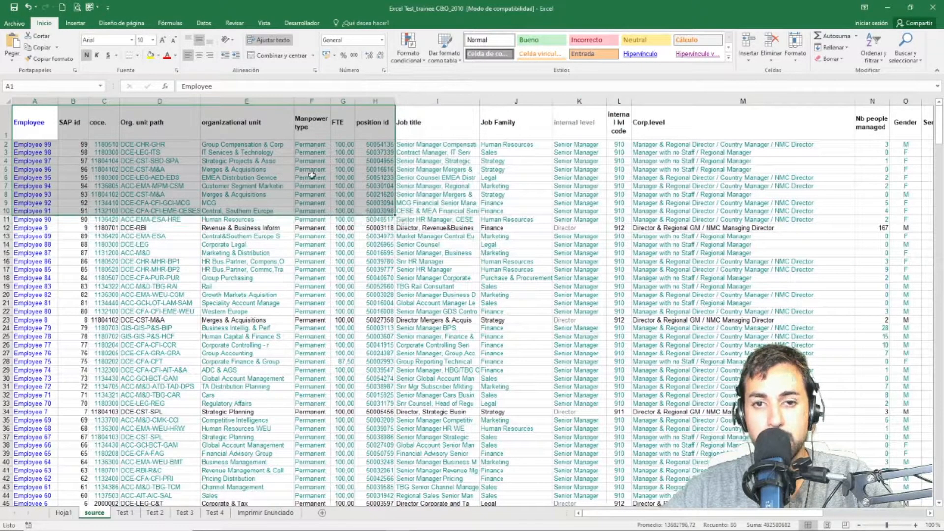
key("ctrl+q")
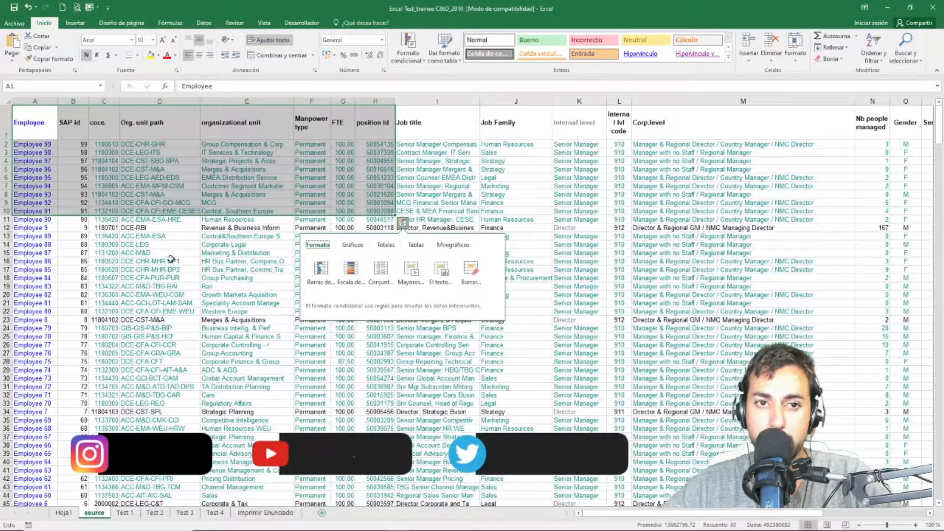
left_click(172, 286)
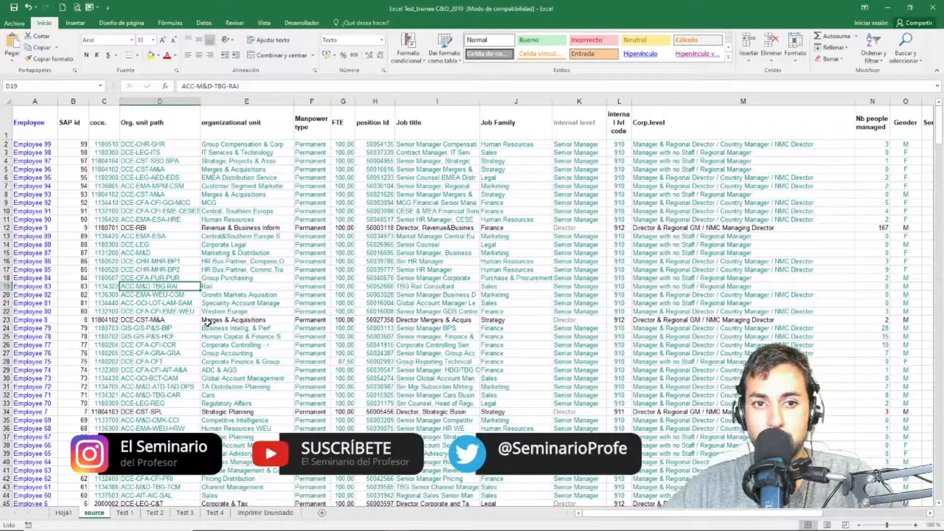
Create a copy of the source sheet in the same workbook, placed before the Test 2 sheet.
right_click(98, 515)
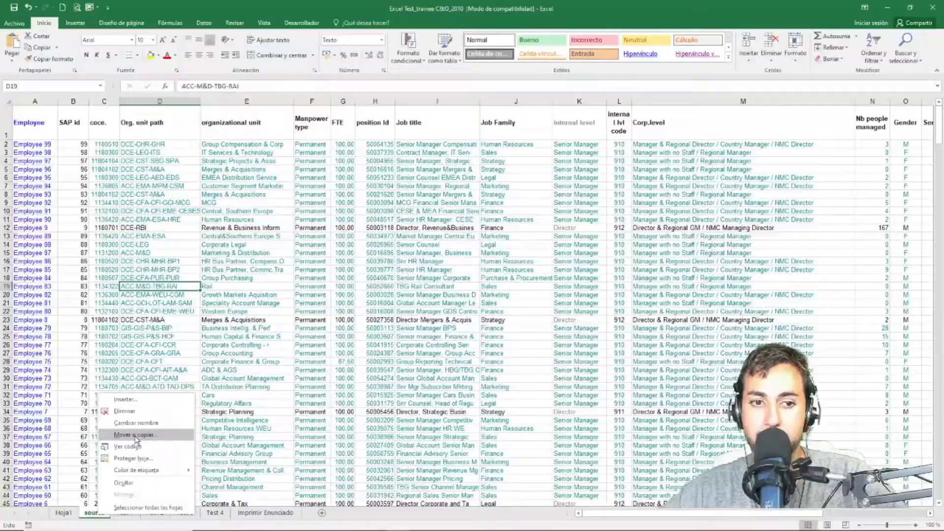
left_click(135, 436)
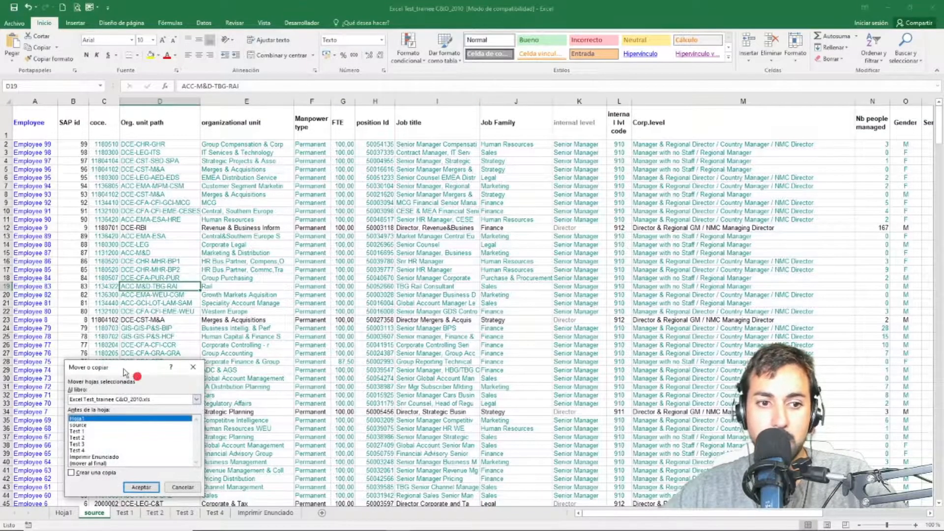
left_click_drag(126, 369, 154, 360)
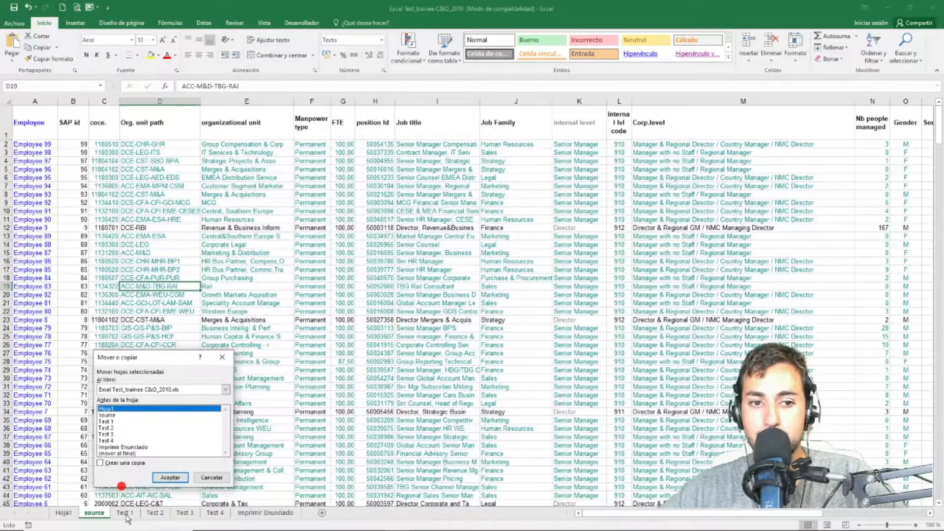
left_click(112, 428)
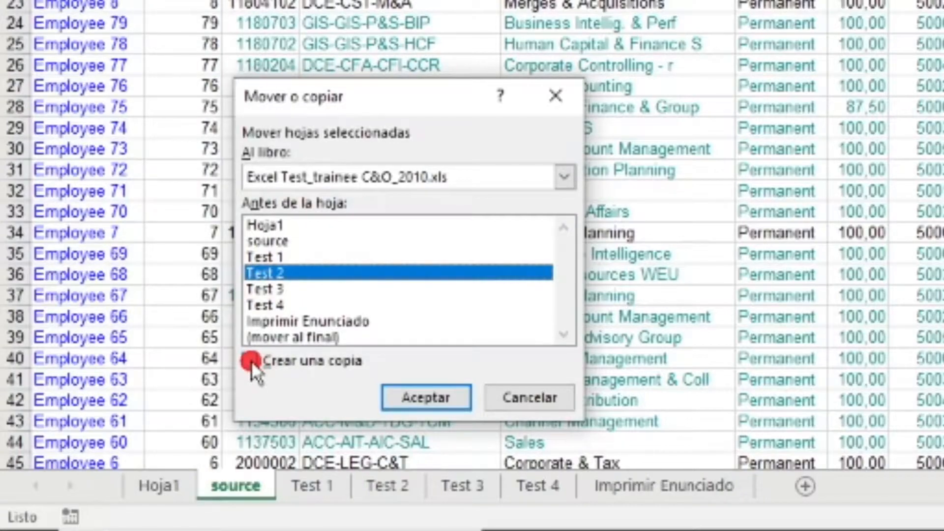
left_click(252, 361)
left_click(252, 361)
left_click(251, 361)
left_click(250, 362)
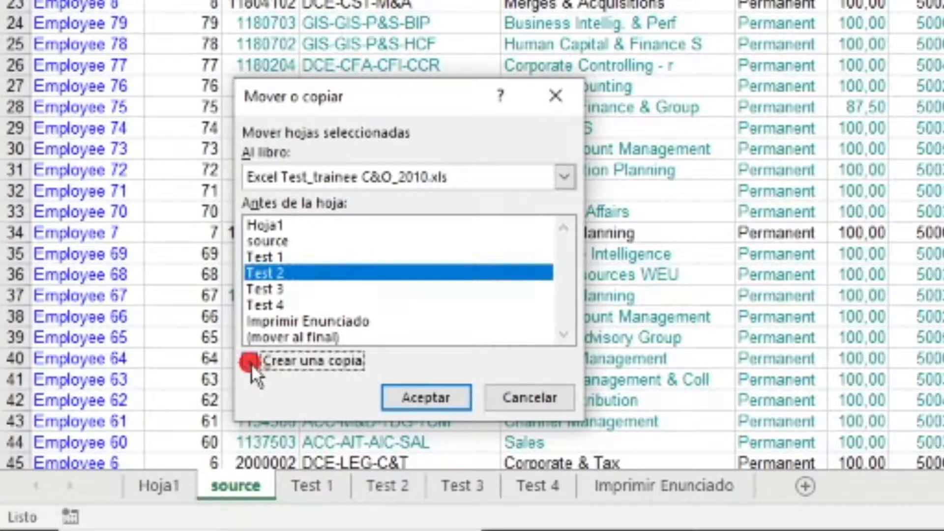
left_click(437, 394)
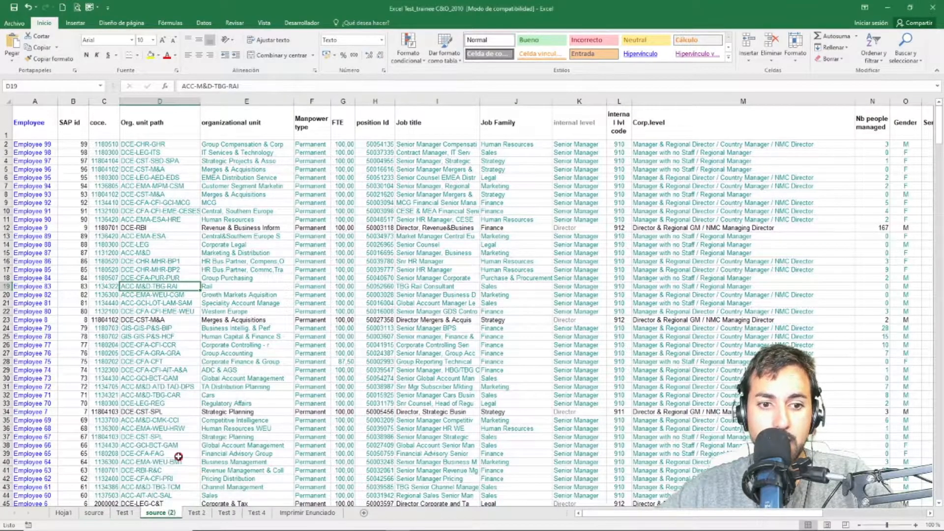
Switch between the source (2) copy and the original source sheet to compare their contents.
left_click(170, 513)
left_click(95, 513)
left_click(162, 512)
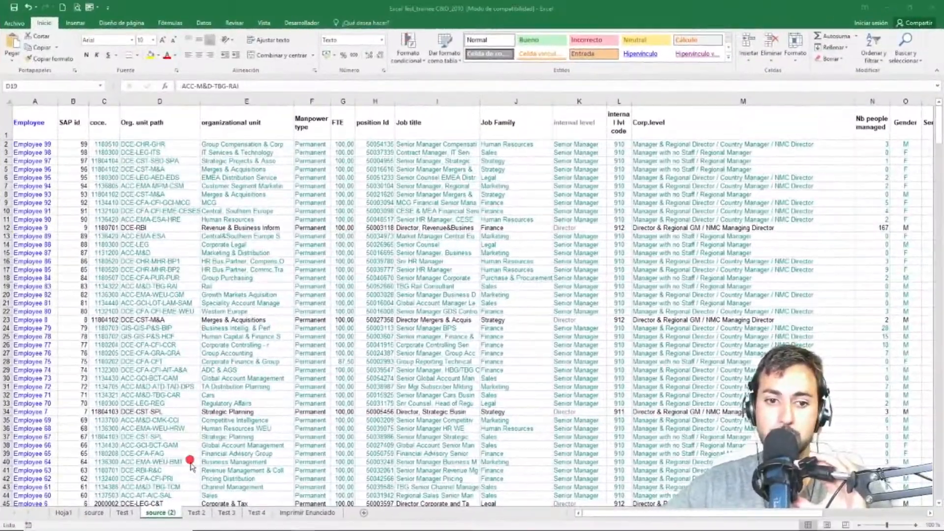
Select cell B4 on the Test 1 sheet and read the second task's instruction.
left_click(200, 513)
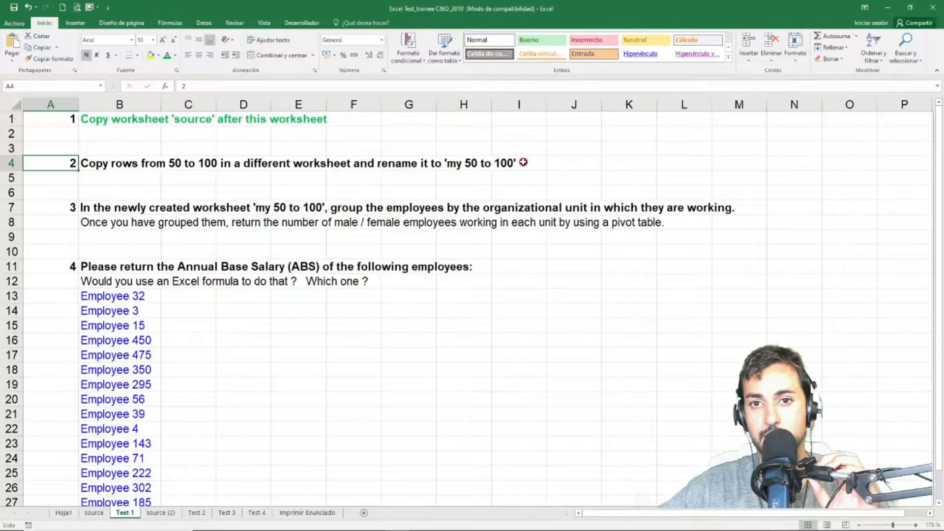
key("Right")
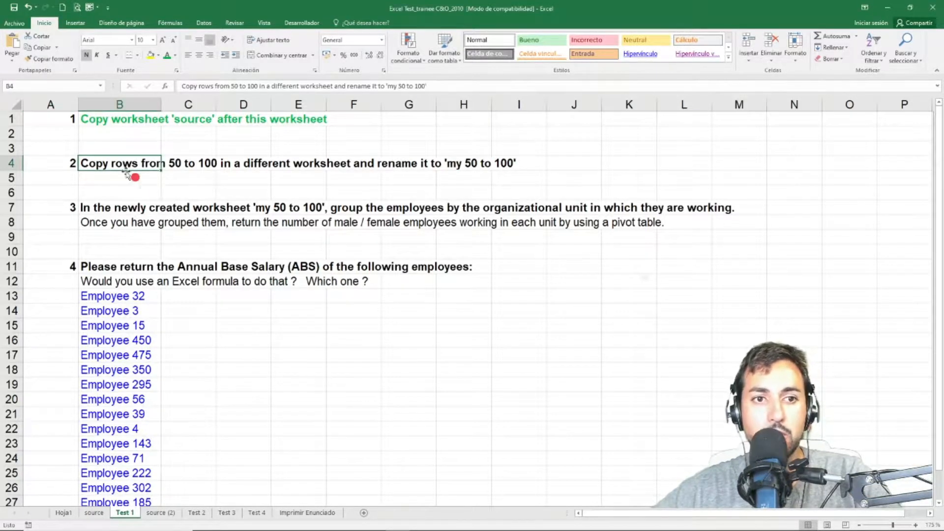
On the source sheet, try selecting all of row 50 and all of column H.
left_click(190, 163)
left_click(94, 513)
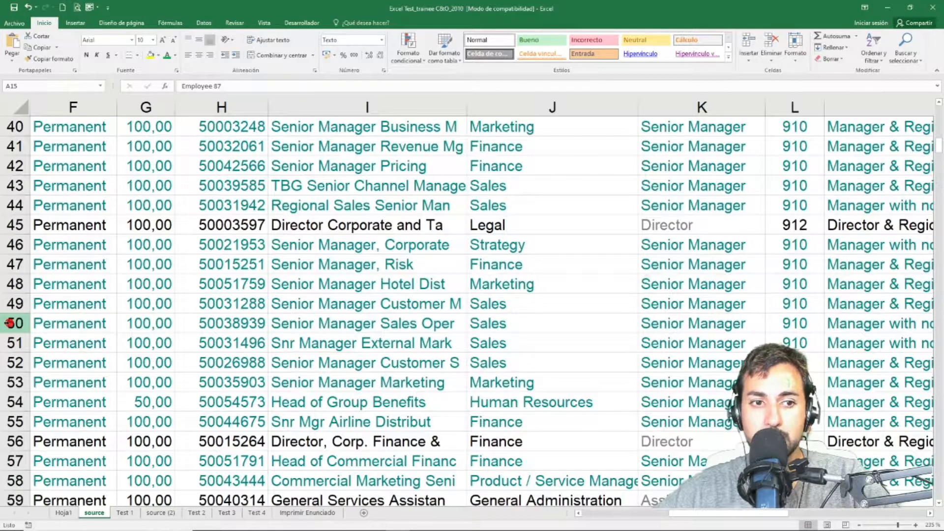
left_click(9, 324)
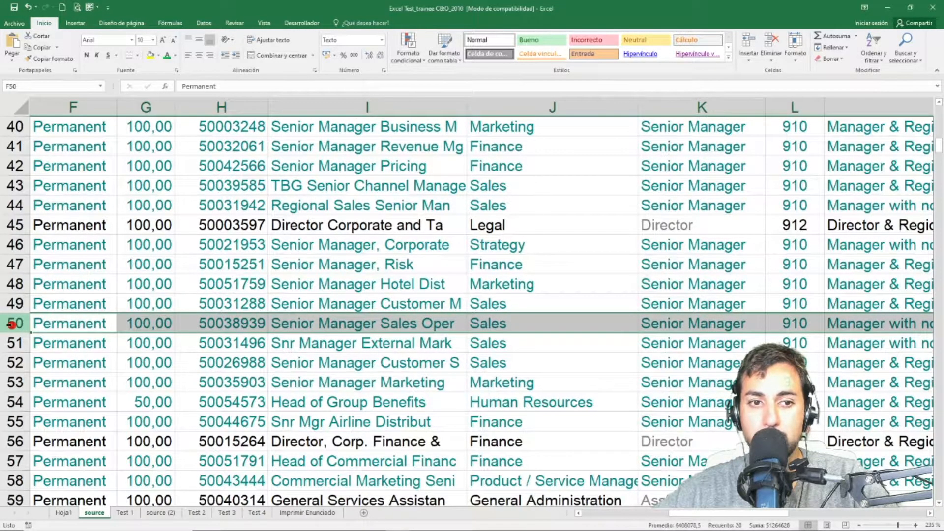
left_click(222, 105)
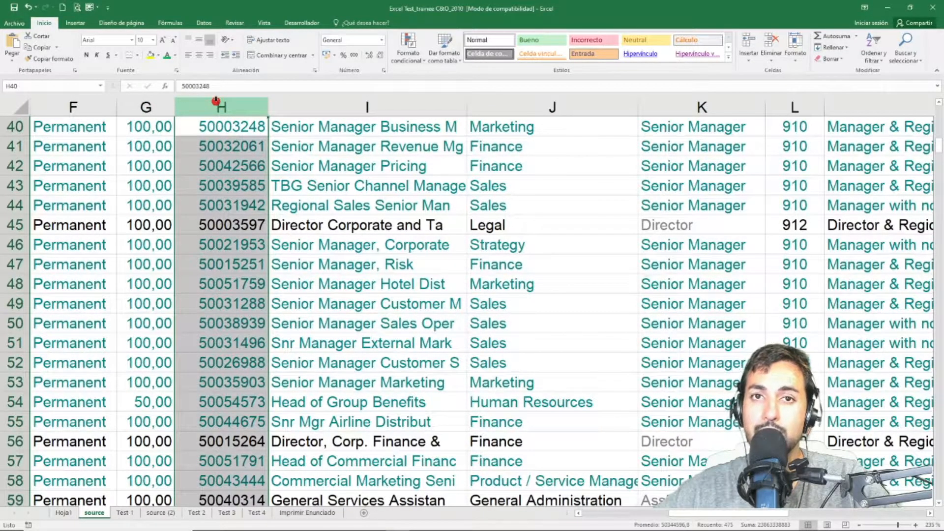
Copy the entire rows 50 to 100 of the source sheet.
left_click(11, 323)
left_click_drag(11, 323, 5, 285)
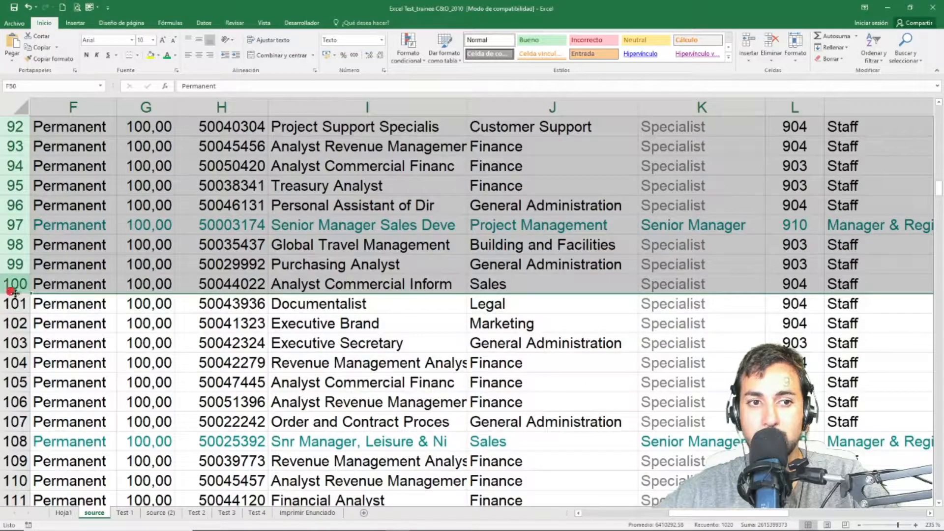
right_click(13, 224)
left_click(59, 249)
scroll(184, 276, "up", 17)
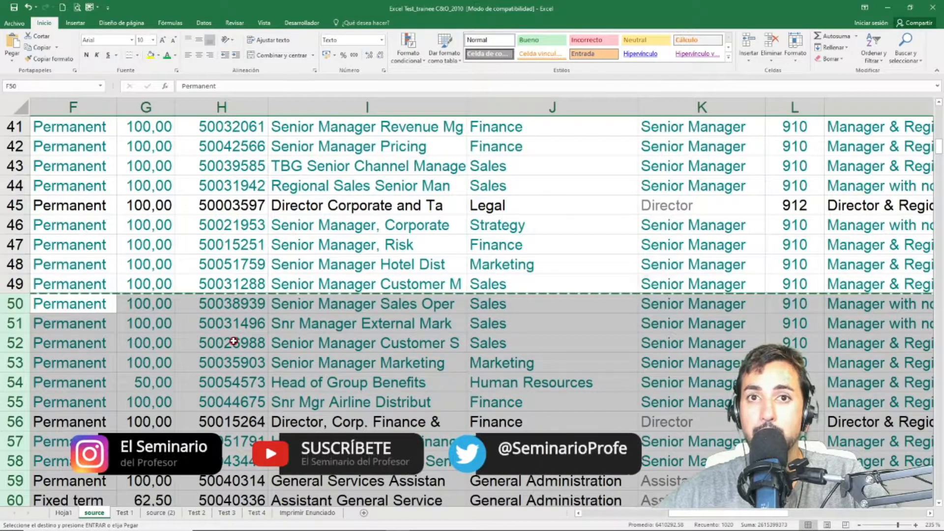
Paste the copied rows at cell A1 of a new worksheet and rename the sheet "my 50 to 100".
left_click(361, 514)
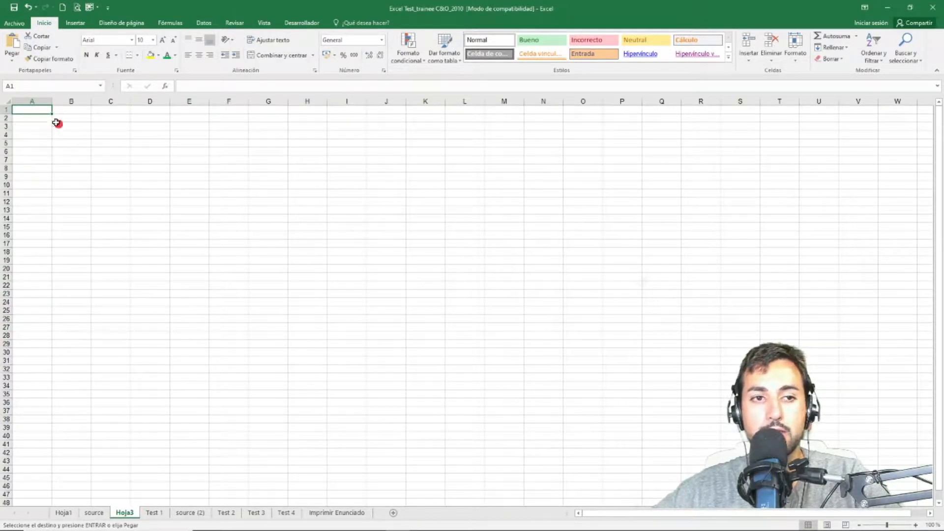
left_click(14, 44)
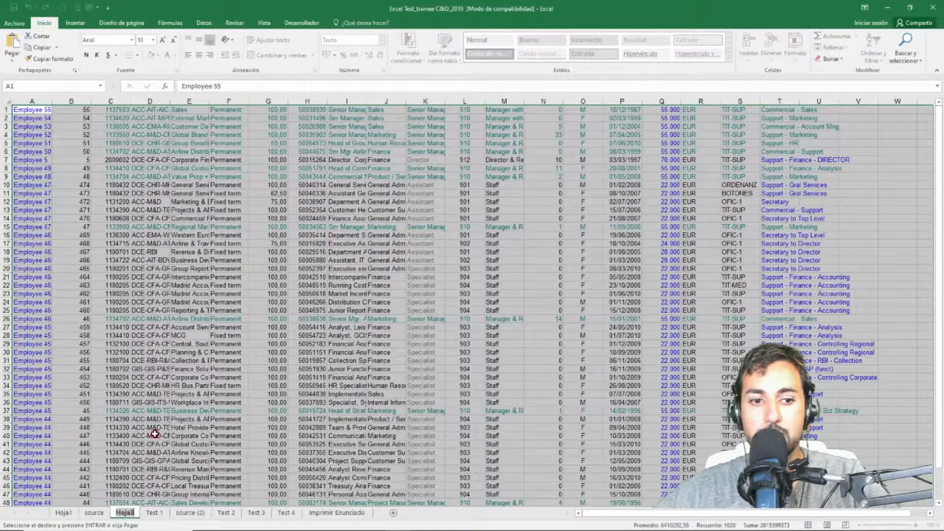
type("my")
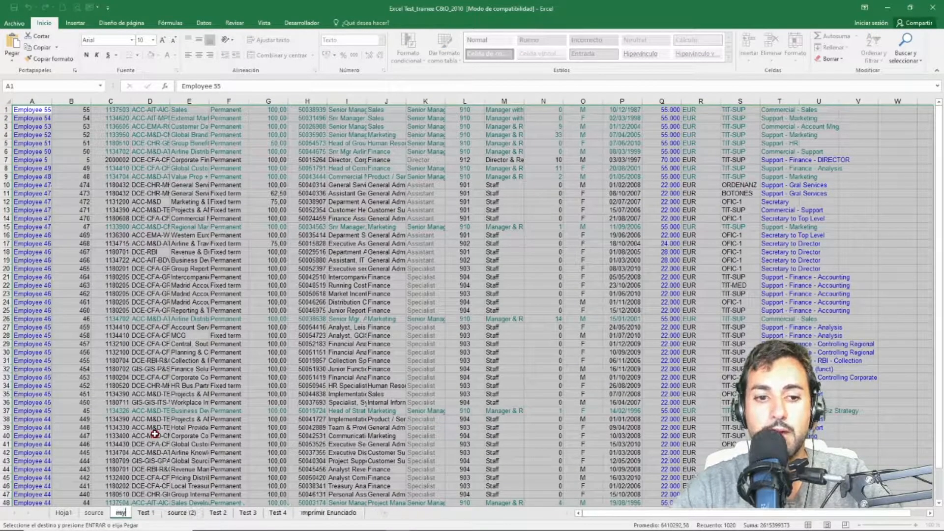
type(" 50 to 100")
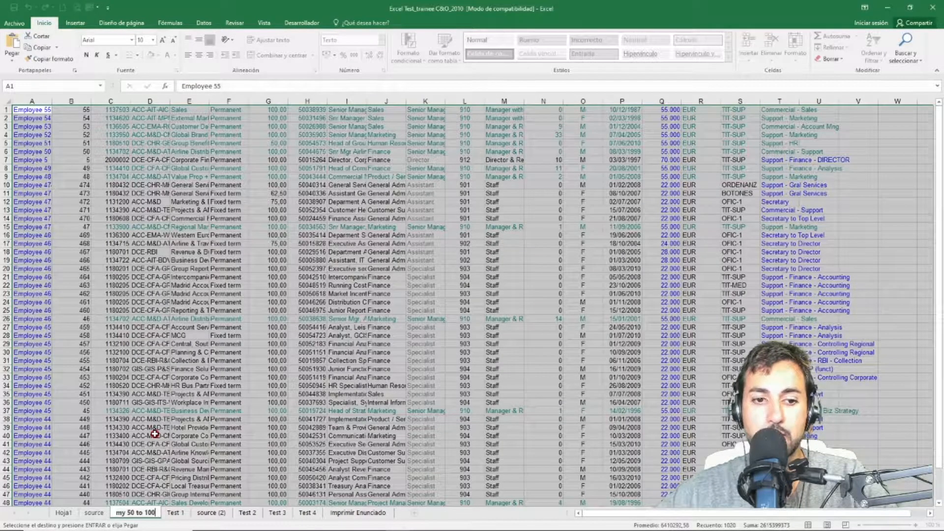
key("Return")
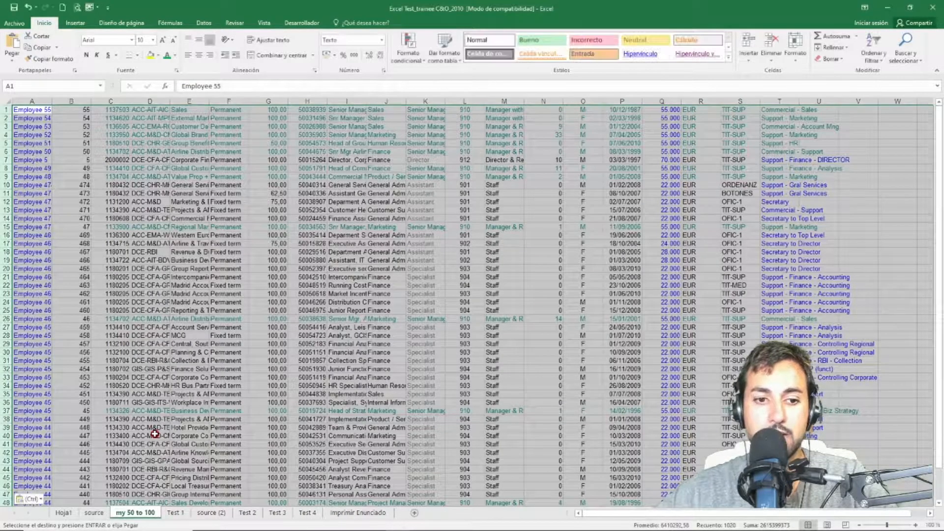
Dismiss the paste options and move the "my 50 to 100" sheet between Test 4 and Imprimir Enunciado.
key("ctrl")
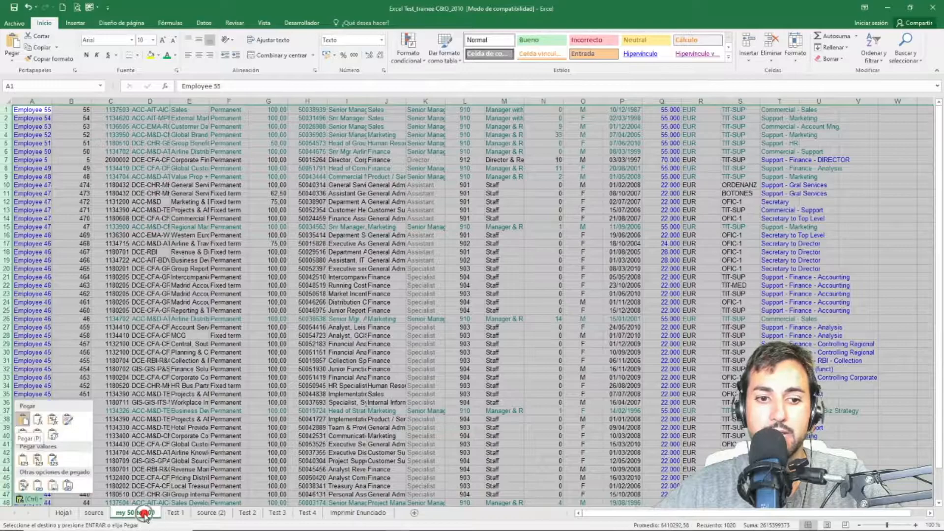
left_click(179, 444)
left_click(142, 514)
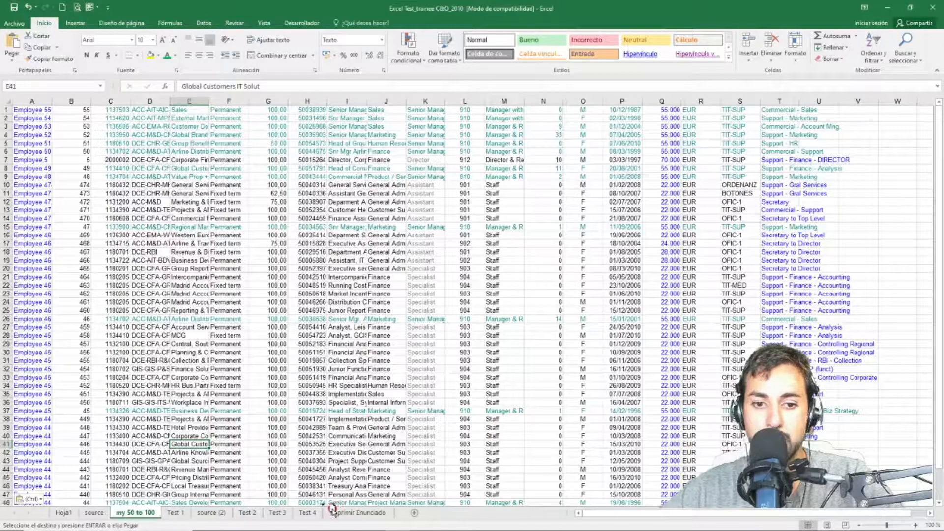
left_click_drag(333, 509, 328, 509)
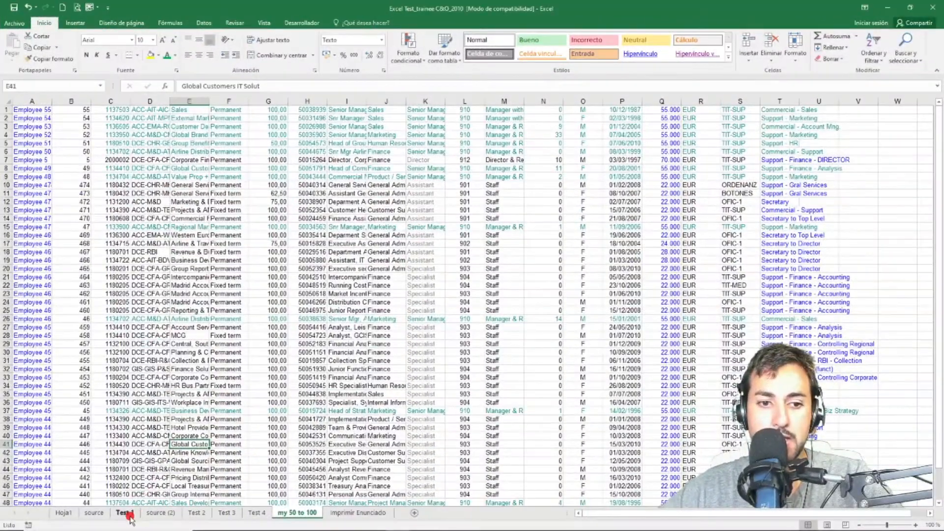
Mark the second task on the Test 1 sheet as done by colouring its text in B4 green.
left_click(126, 513)
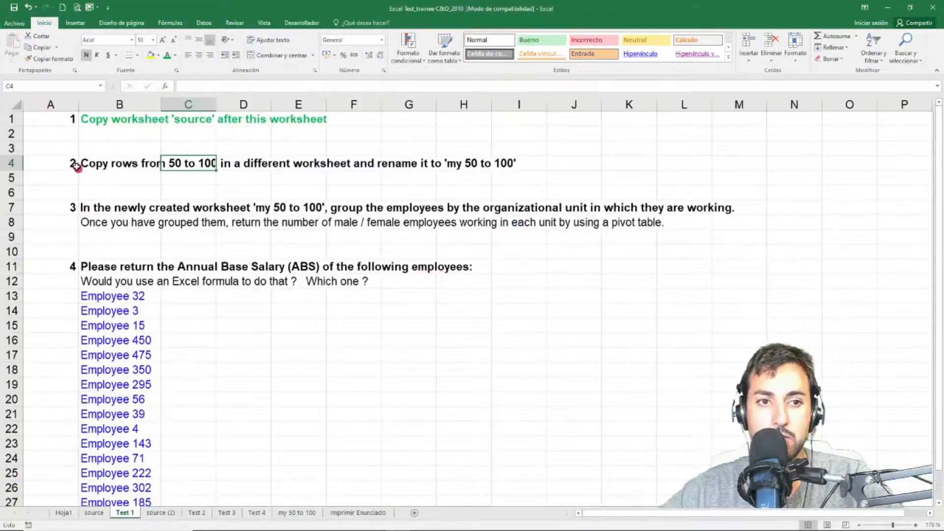
left_click(255, 253)
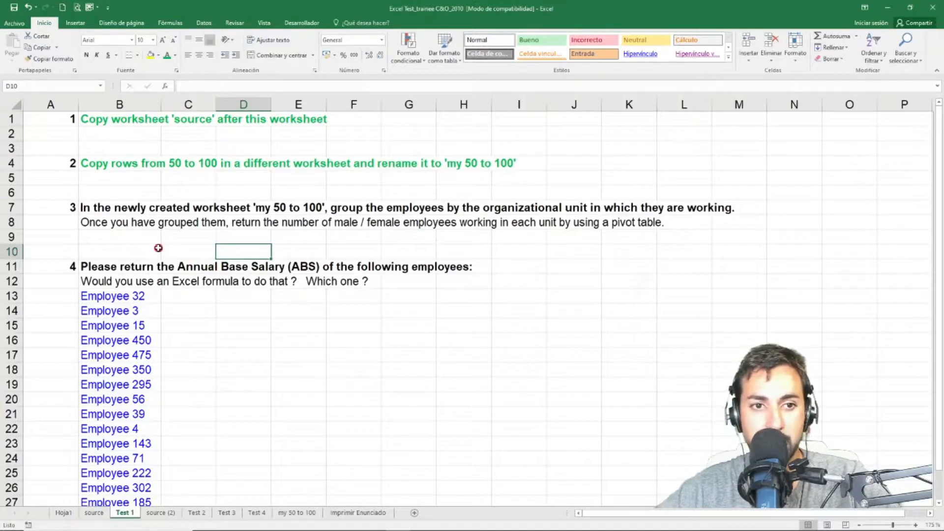
left_click(158, 248)
Read the third task in rows 7 and 8 of the Test 1 sheet about grouping employees and building a pivot table.
left_click(113, 212)
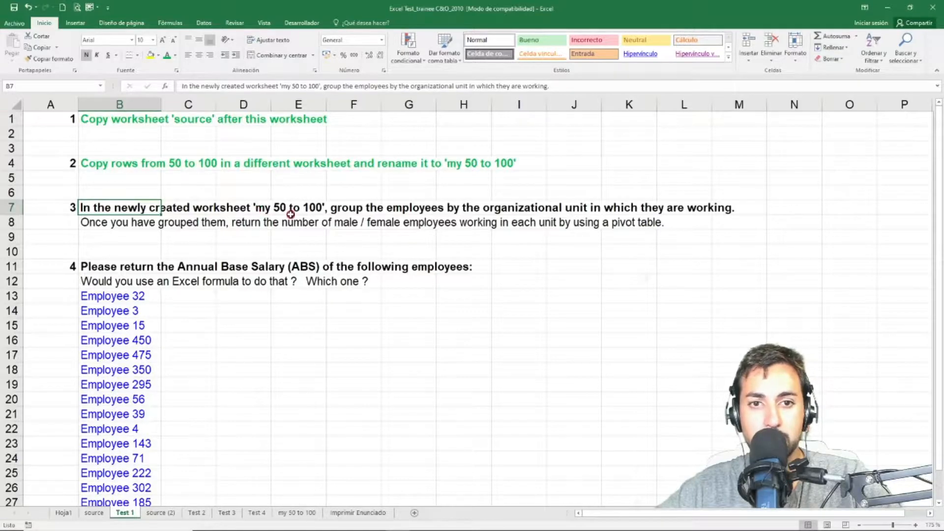
left_click(262, 210)
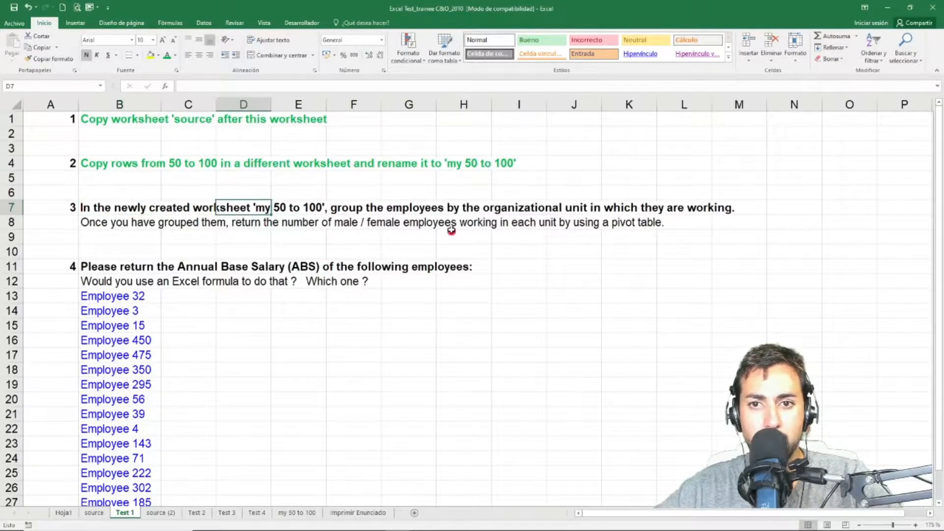
left_click(511, 221)
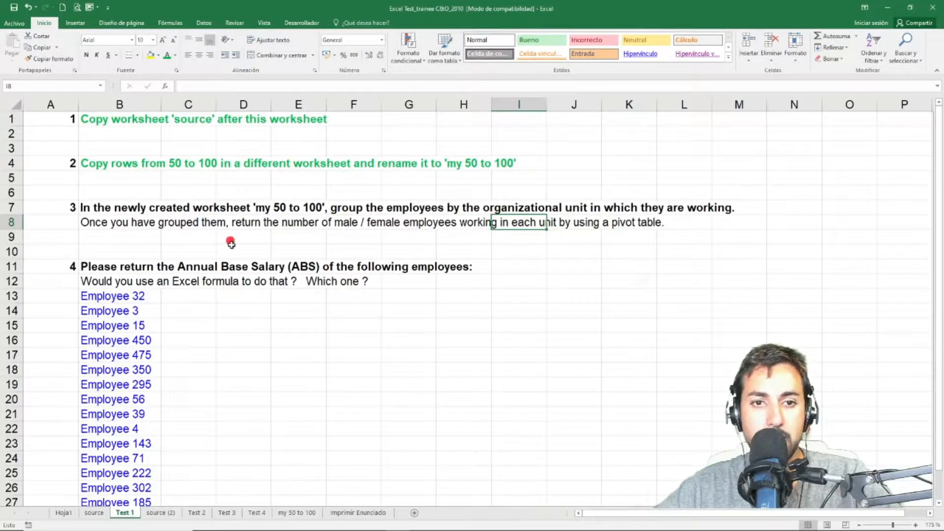
left_click(283, 227)
left_click(612, 226)
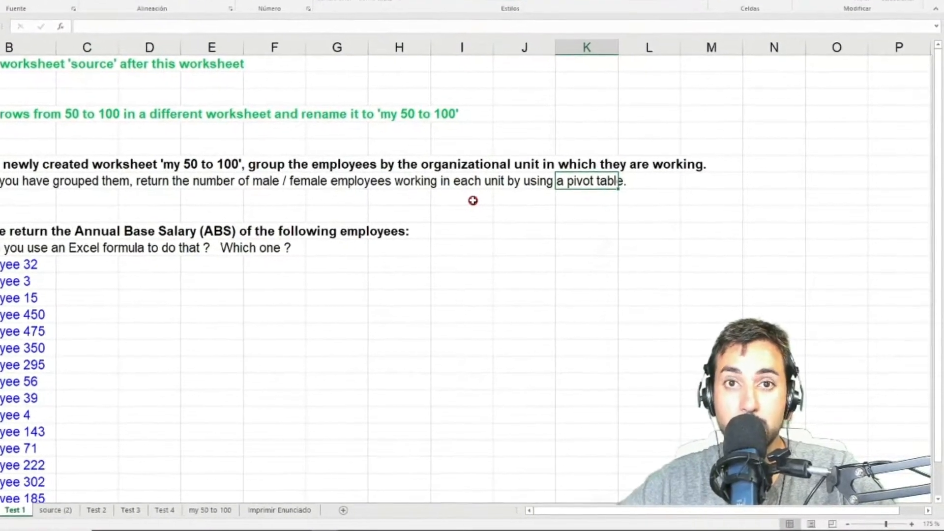
left_click(277, 197)
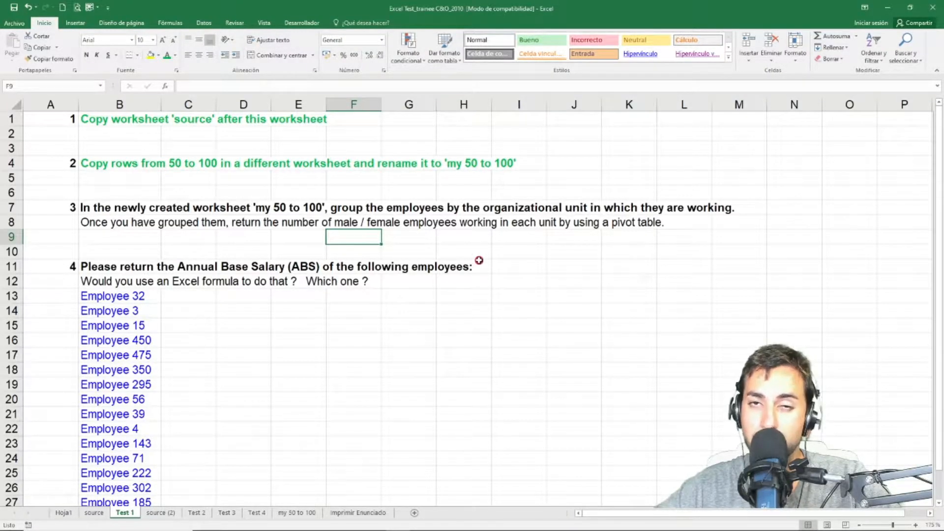
left_click(330, 250)
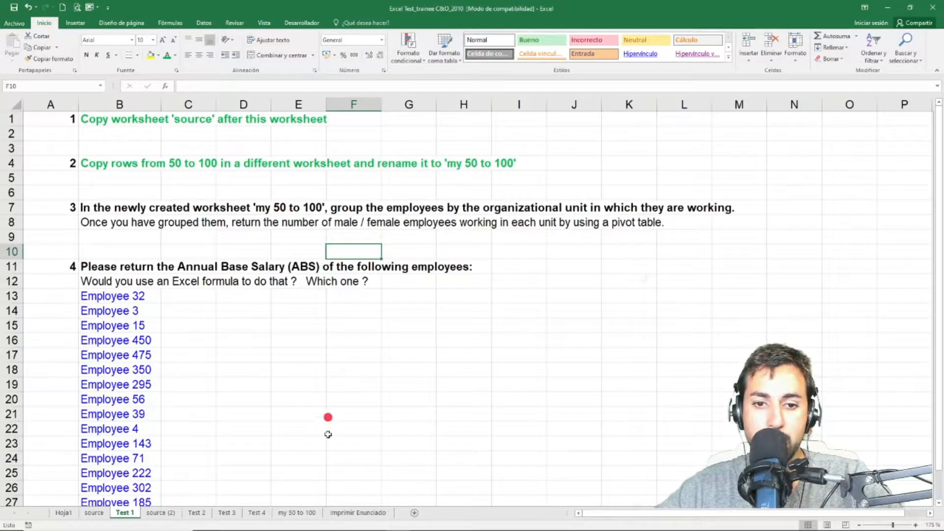
Insert an empty row above the first employee record on the "my 50 to 100" sheet.
left_click(312, 517)
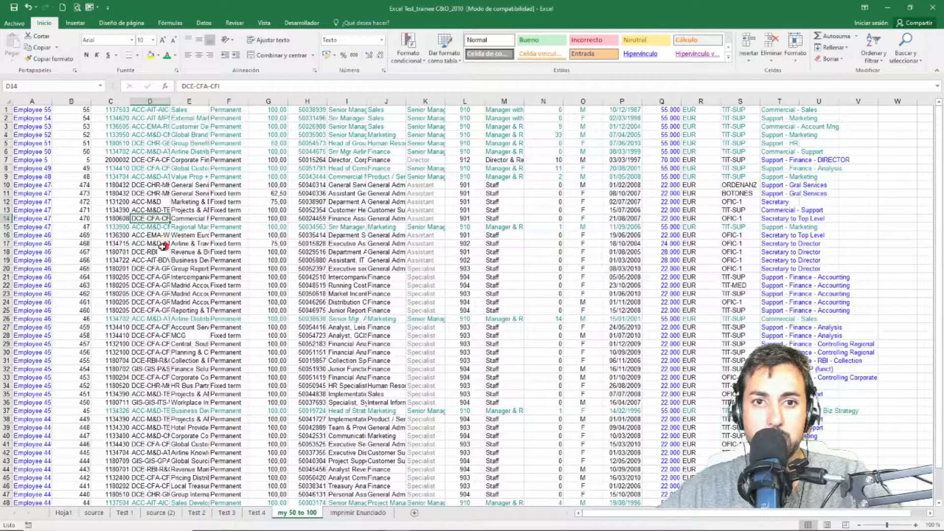
left_click(5, 109)
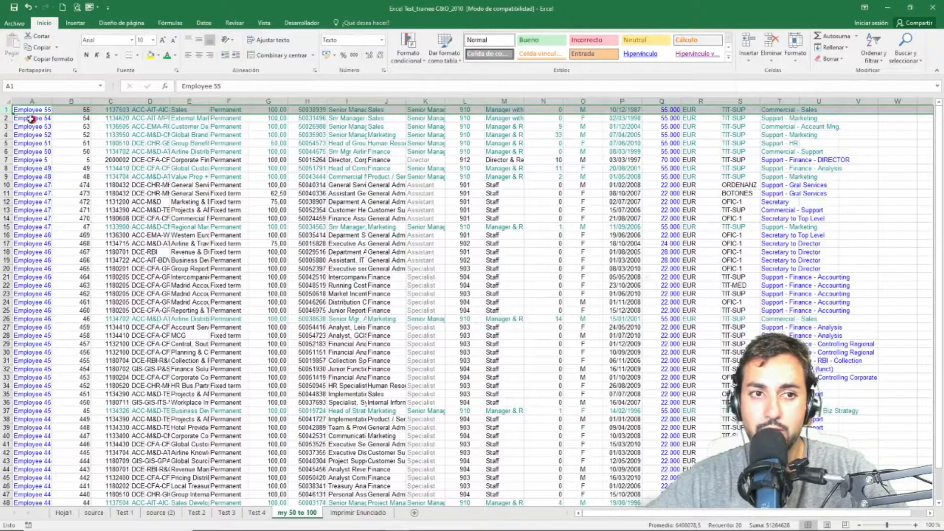
scroll(20, 136, "up", 14)
right_click(10, 135)
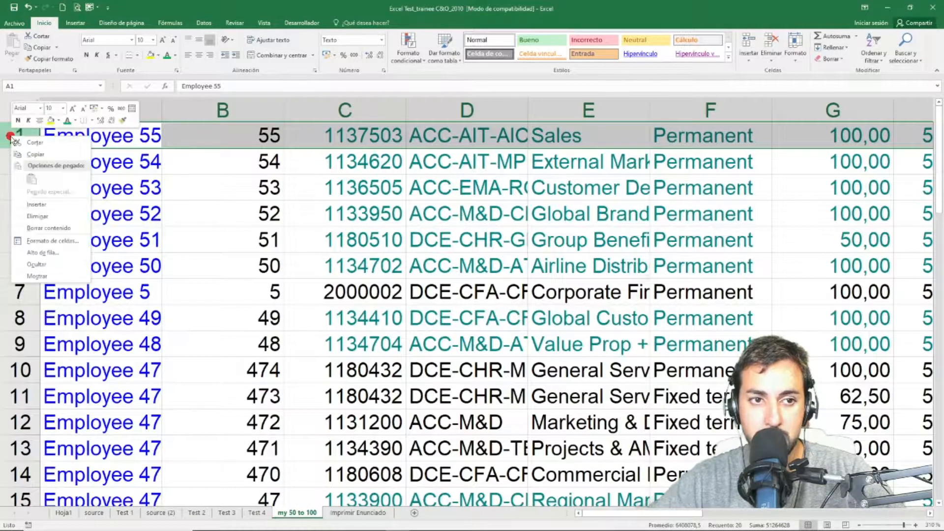
left_click(46, 206)
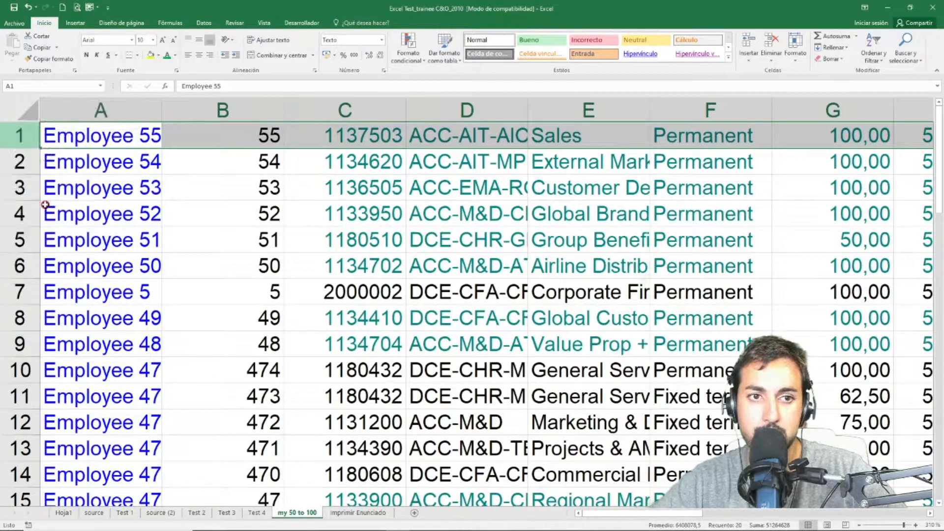
left_click(113, 139)
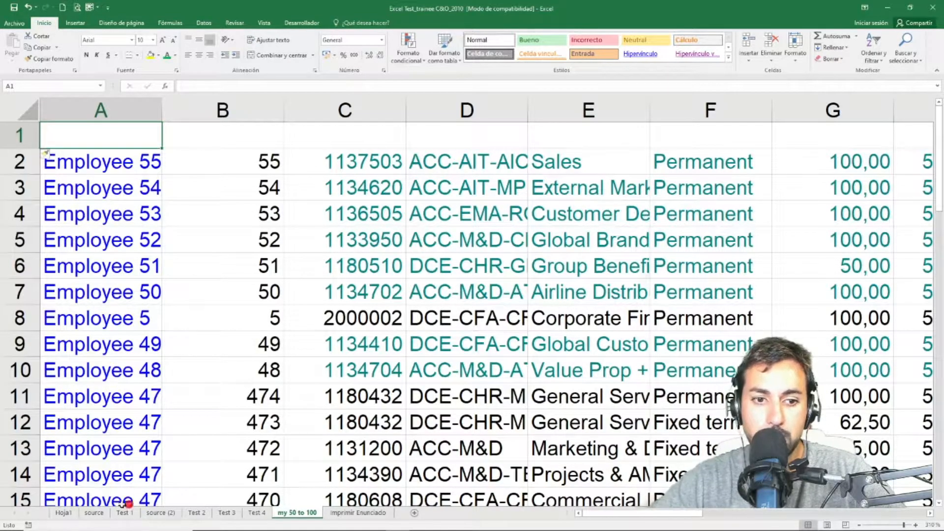
Copy the header row 1 of the source sheet.
left_click(94, 513)
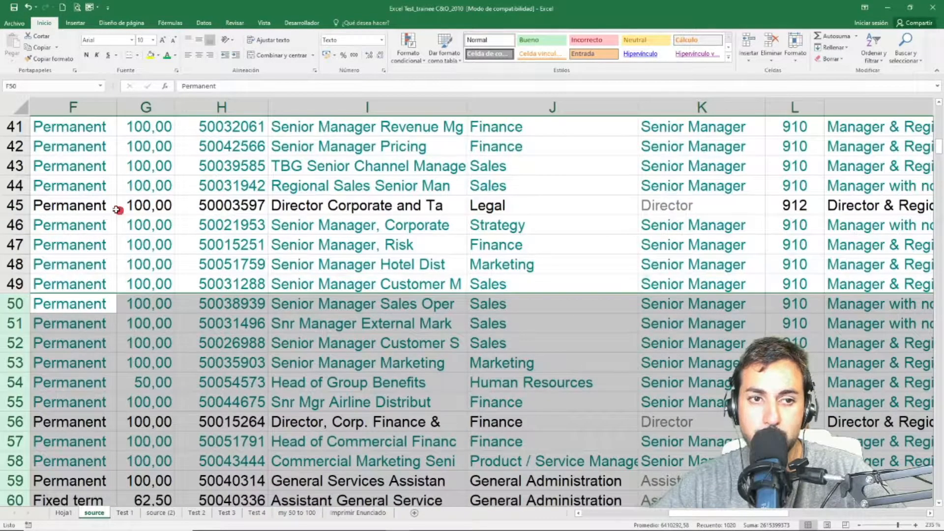
left_click(100, 200)
key("ctrl+Up")
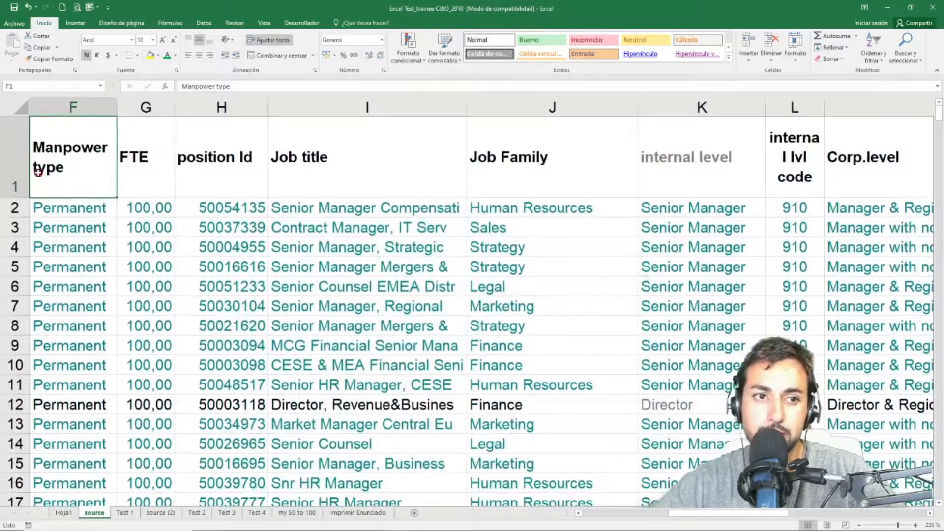
left_click(15, 185)
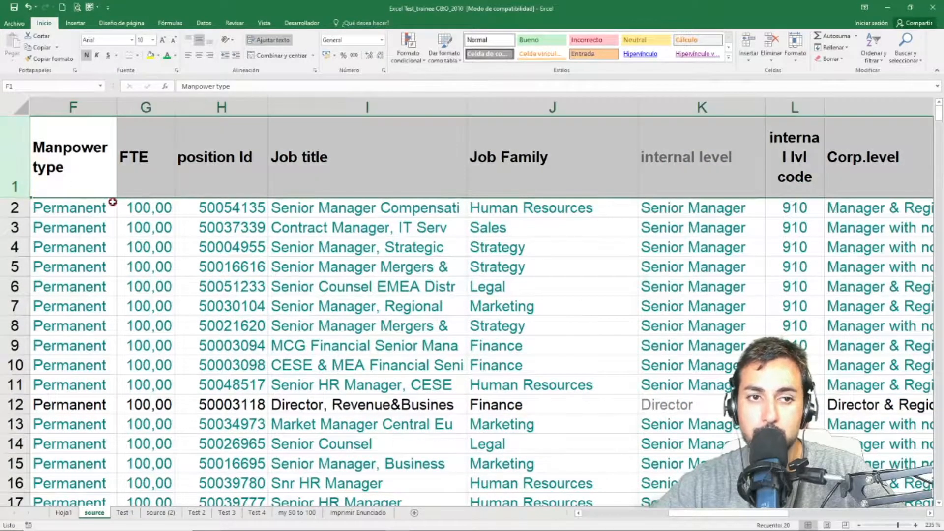
key("ctrl+c")
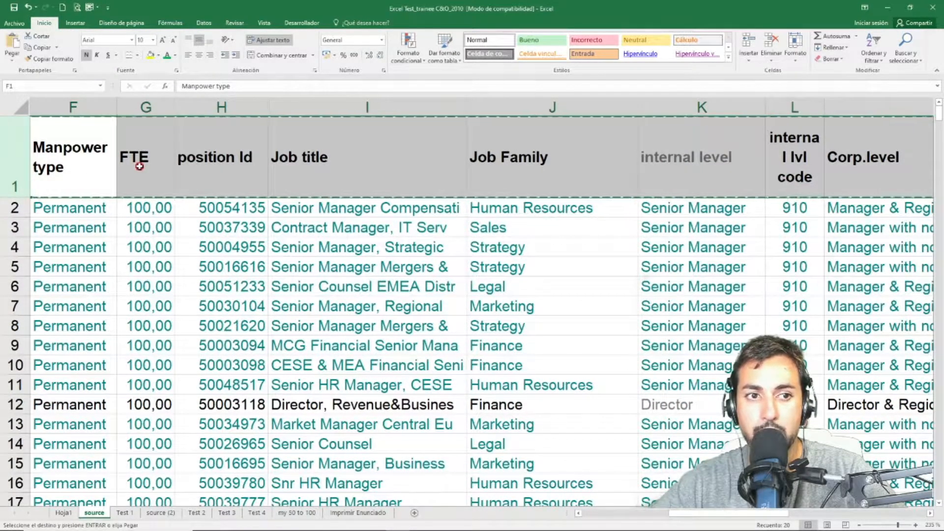
Paste the copied column headers into the empty row 1 of the "my 50 to 100" sheet, starting at A1.
left_click(297, 512)
left_click(23, 138)
left_click(80, 136)
key("ctrl+v")
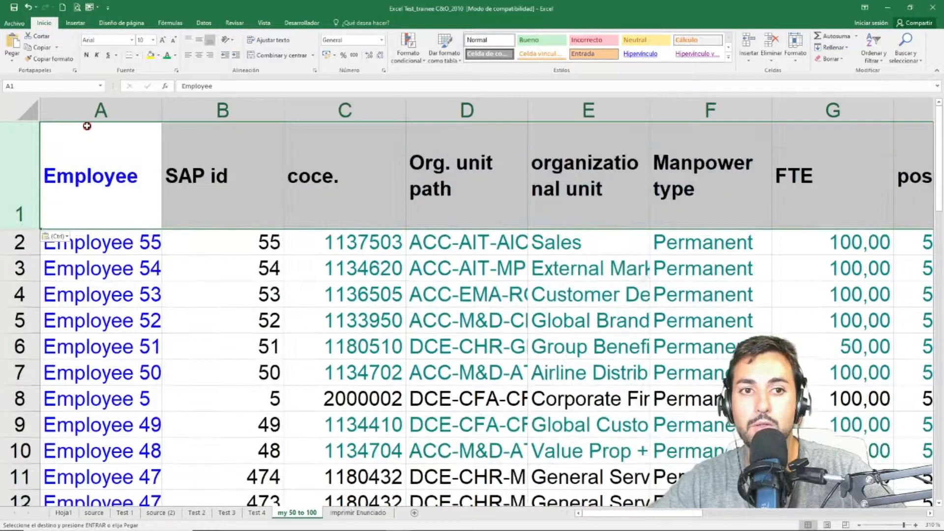
left_click(232, 200)
left_click(202, 291)
left_click(135, 185)
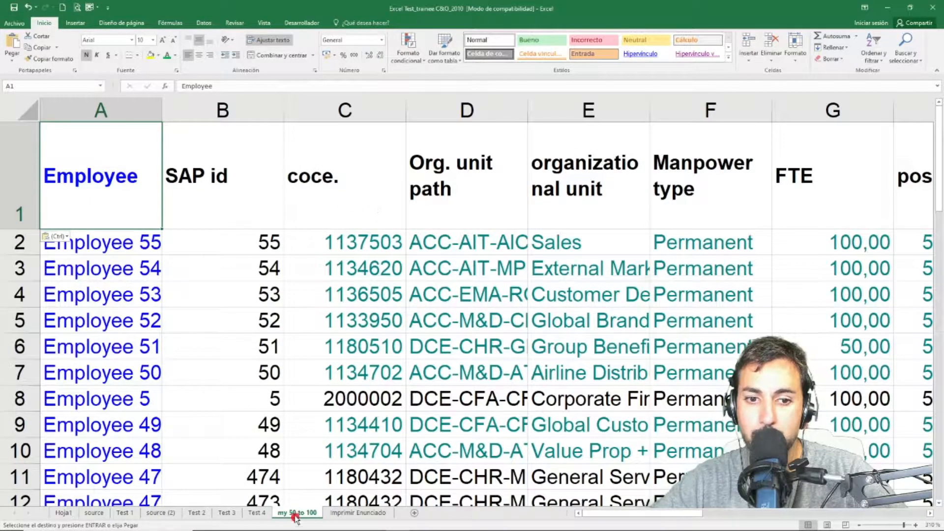
Examine the full set of column headers and select the organizational unit header in E1.
scroll(354, 256, "down", 5)
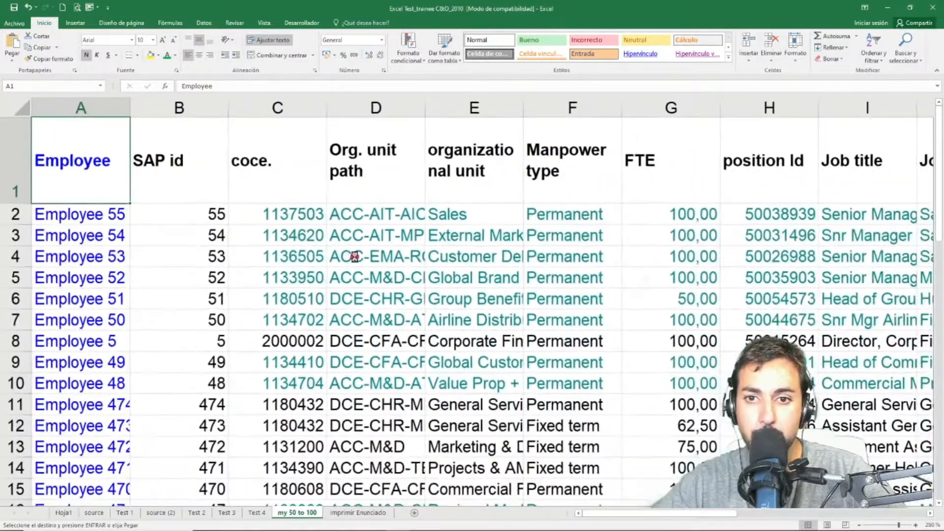
scroll(354, 256, "down", 3)
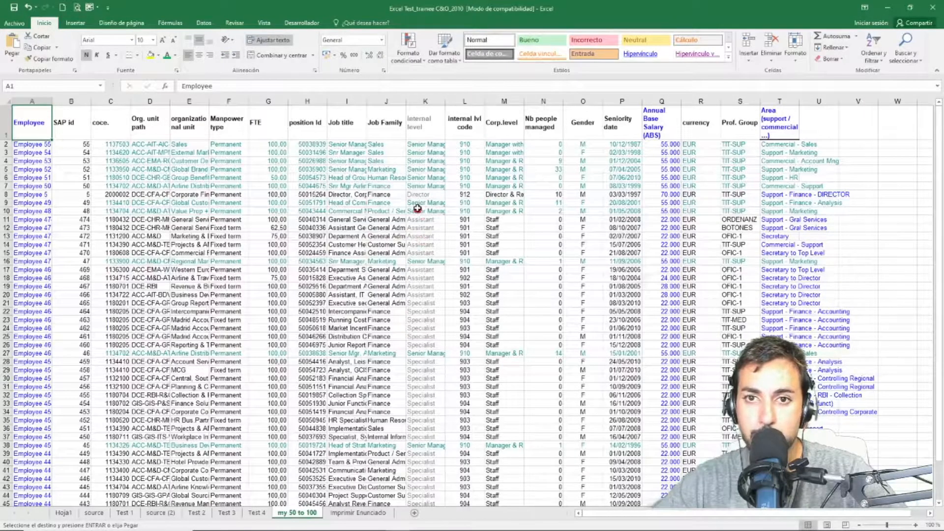
left_click(202, 126)
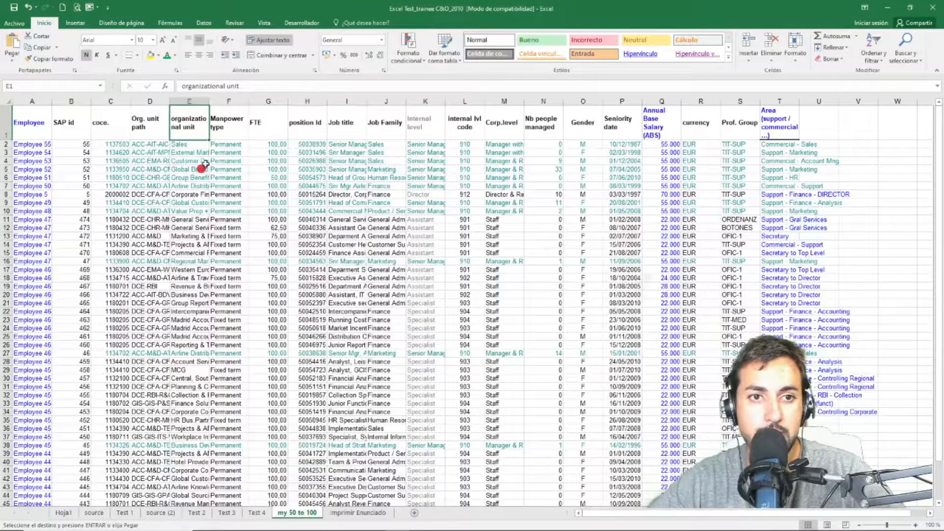
Sort the records by organizational unit and start a pivot table from the data range A1:T52 of the "my 50 to 100" sheet.
left_click(191, 102)
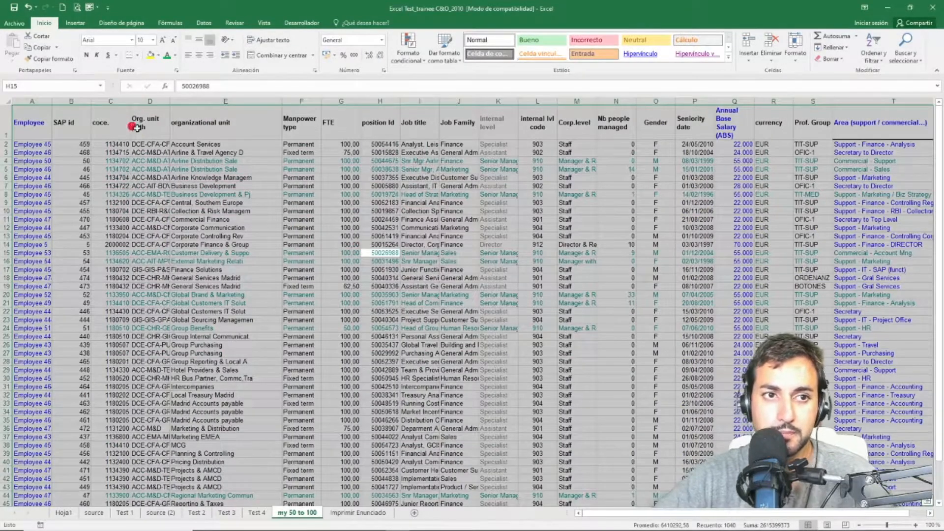
left_click(74, 24)
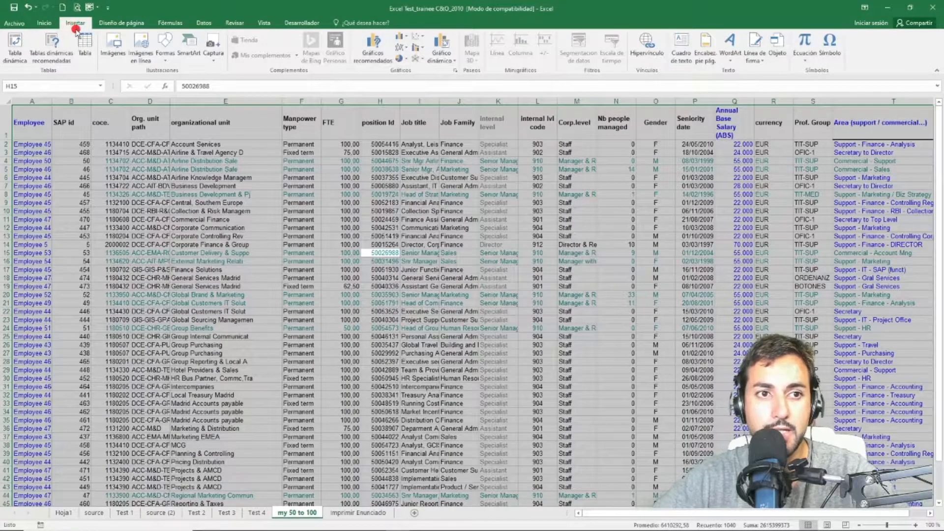
left_click(12, 57)
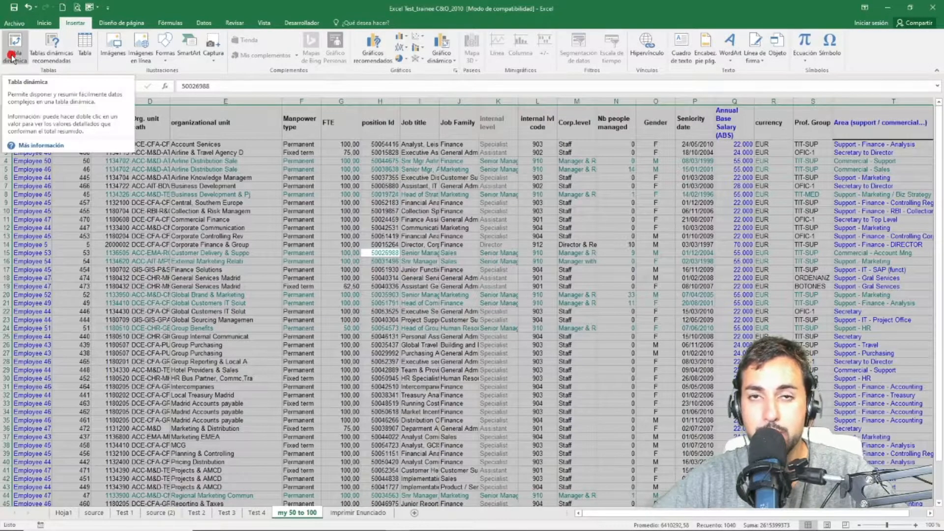
left_click(12, 57)
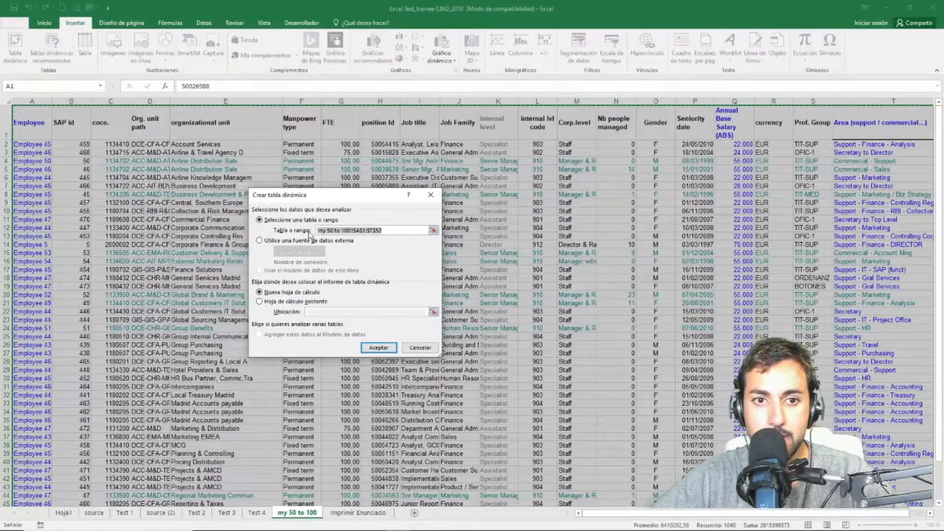
left_click_drag(290, 195, 136, 233)
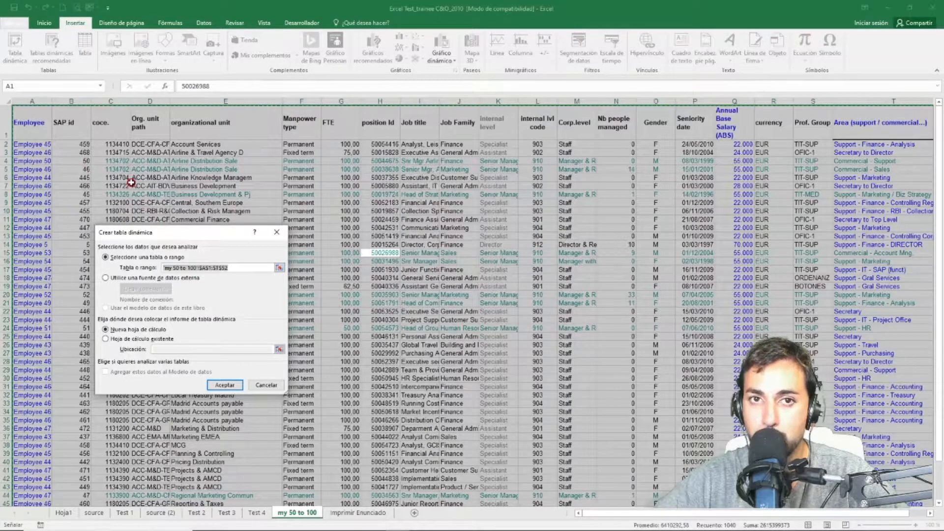
left_click_drag(183, 235, 192, 191)
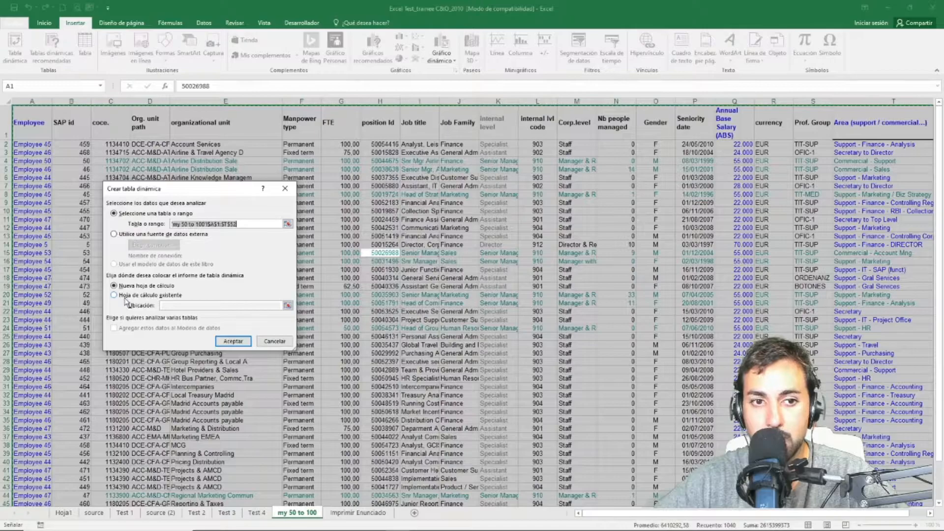
Place the pivot table in the existing worksheet at cell A57, below the employee records, and create it.
left_click(142, 297)
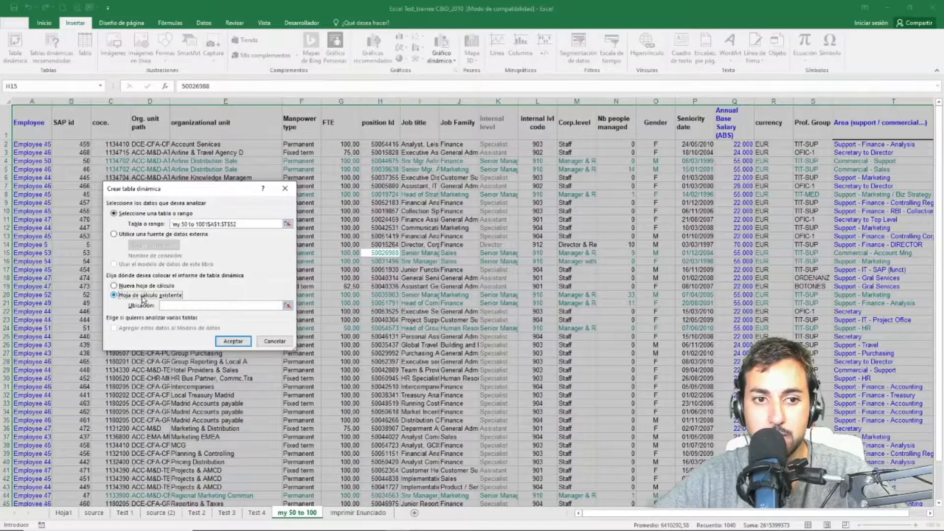
left_click(176, 307)
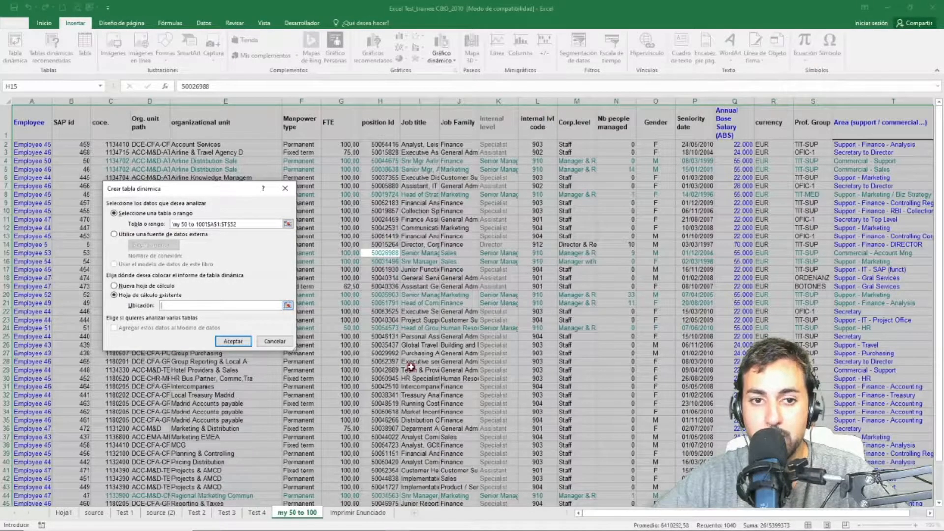
scroll(410, 367, "down", 8)
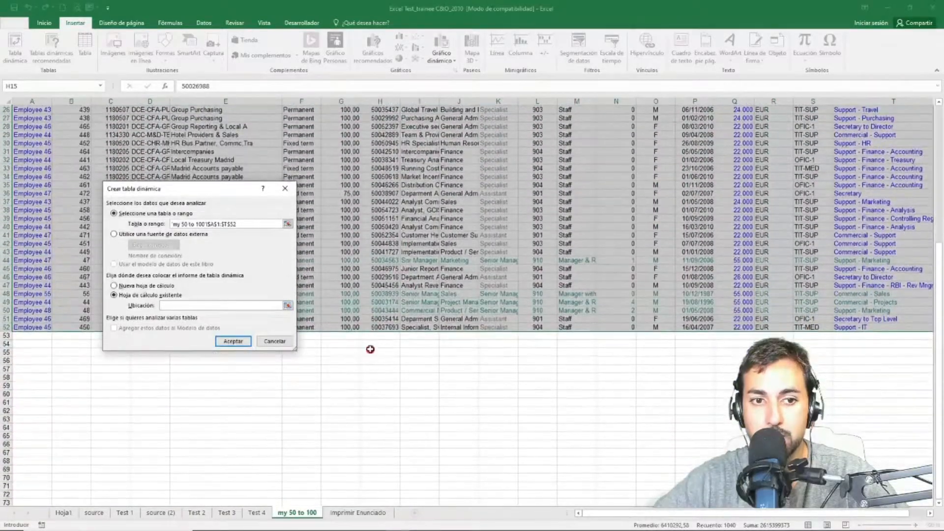
left_click(38, 368)
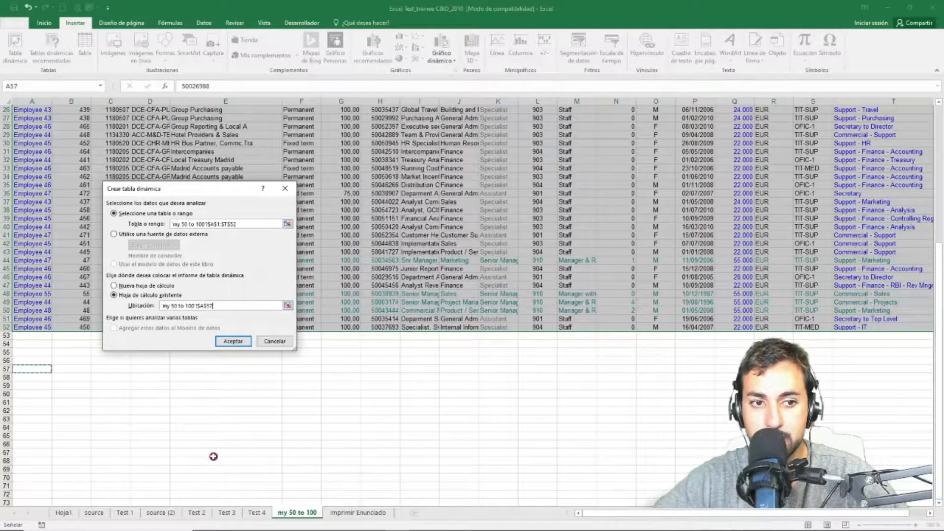
left_click(232, 340)
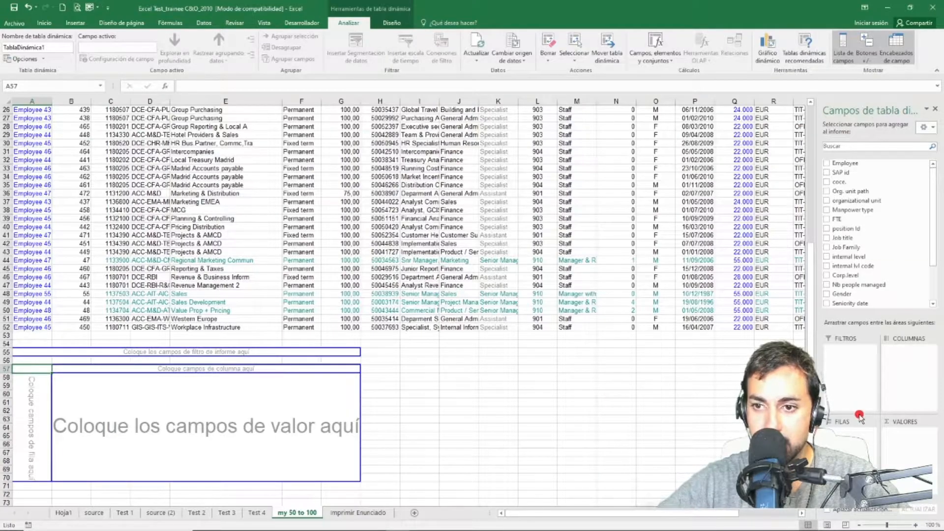
mouse_move(856, 284)
left_mouse_down()
mouse_move(733, 286)
mouse_move(455, 256)
mouse_move(535, 186)
mouse_move(461, 232)
mouse_move(432, 222)
mouse_move(457, 236)
mouse_move(280, 201)
mouse_move(250, 164)
mouse_move(138, 151)
mouse_move(109, 118)
mouse_move(523, 127)
left_mouse_up()
scroll(281, 201, "up", 8)
mouse_move(36, 126)
left_mouse_down()
mouse_move(186, 131)
mouse_move(755, 109)
mouse_move(768, 134)
mouse_move(829, 155)
left_mouse_up()
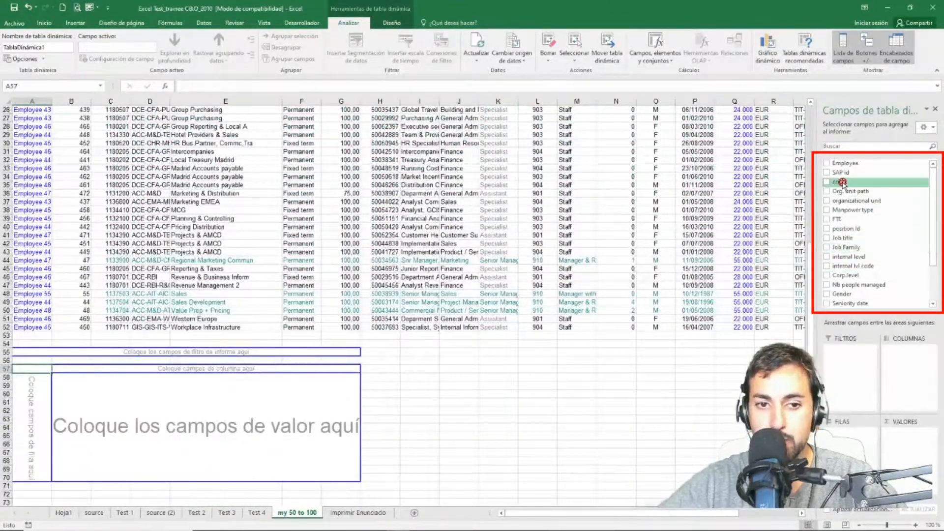
left_click_drag(844, 183, 154, 370)
left_click_drag(47, 399, 199, 401)
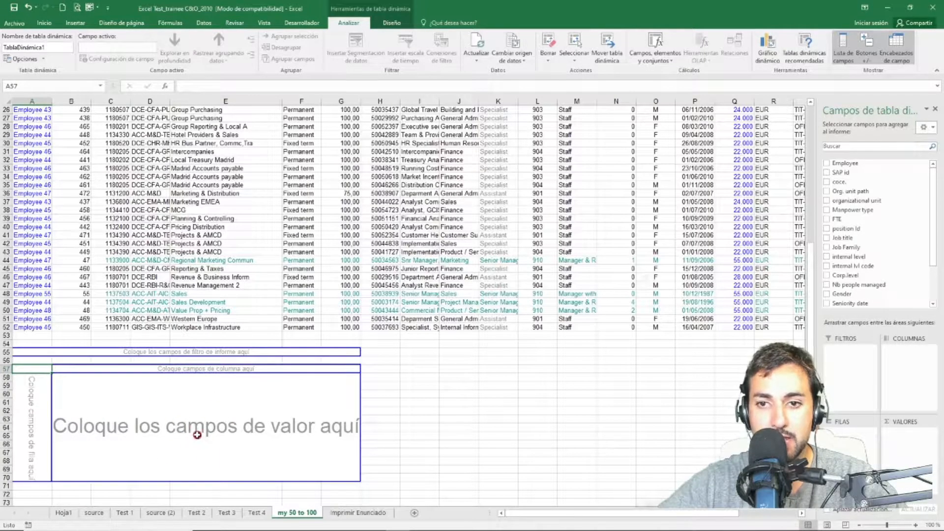
Add the organizational unit field to the pivot table's rows and review the listed units.
scroll(195, 433, "up", 9)
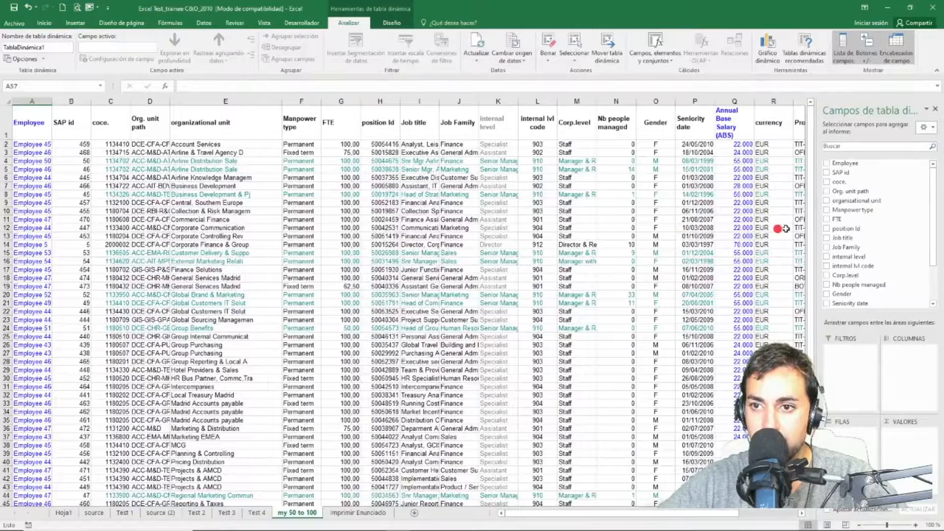
left_click_drag(851, 203, 858, 434)
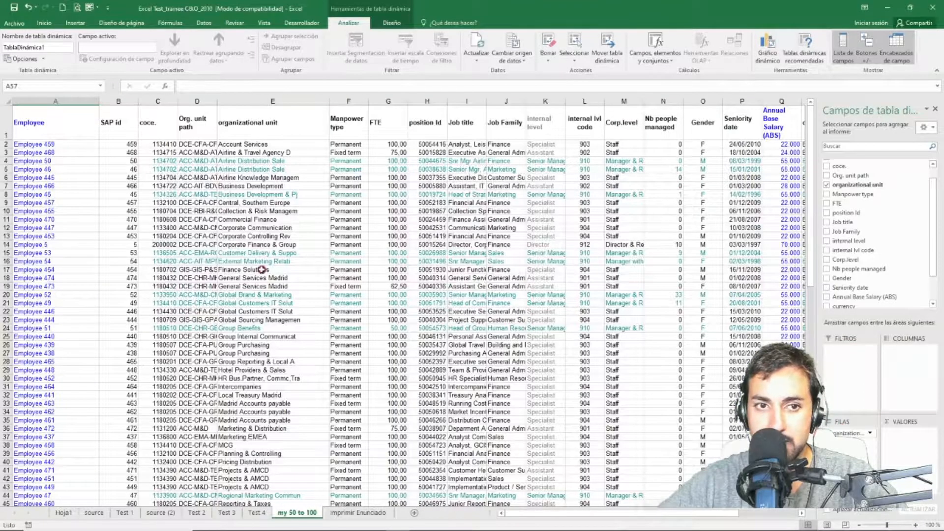
scroll(261, 269, "down", 17)
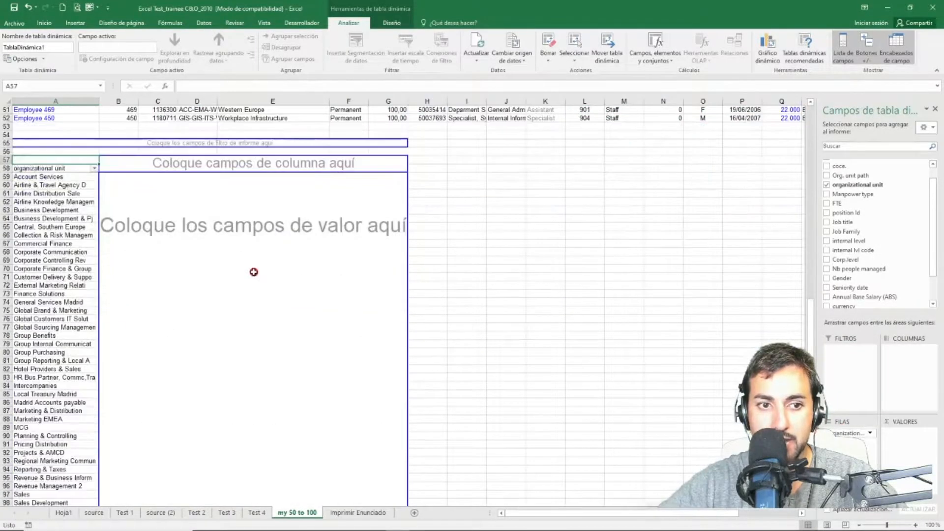
scroll(254, 272, "down", 3)
scroll(254, 271, "up", 2)
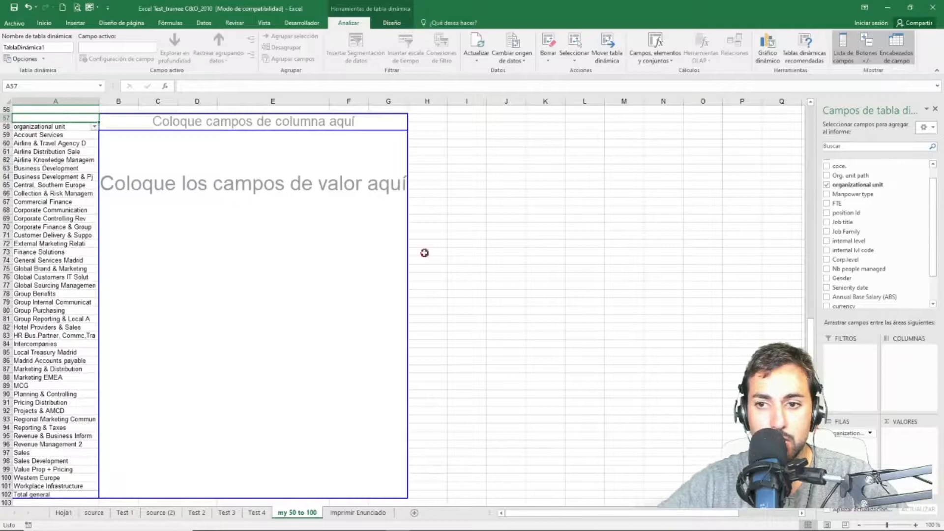
left_click_drag(864, 434, 84, 168)
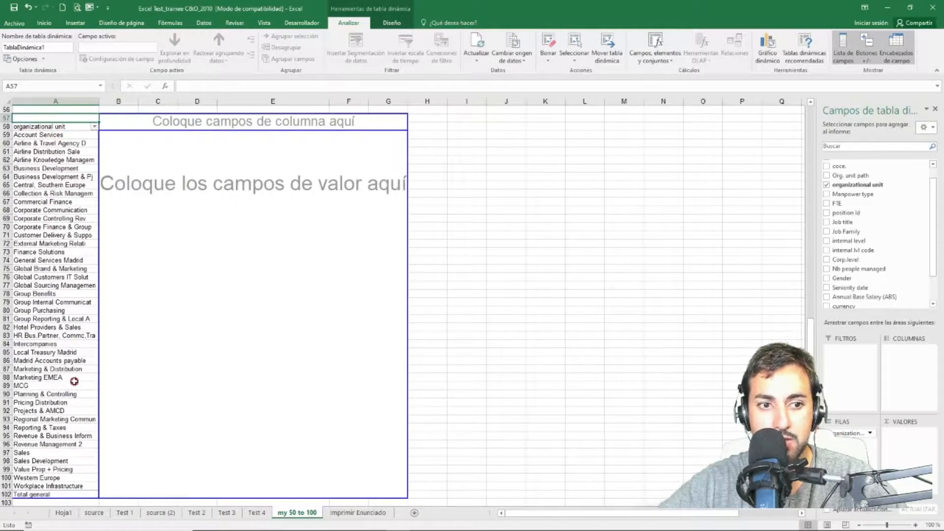
Add the Gender field to the pivot table's columns and check the F and M headings.
scroll(101, 243, "up", 2)
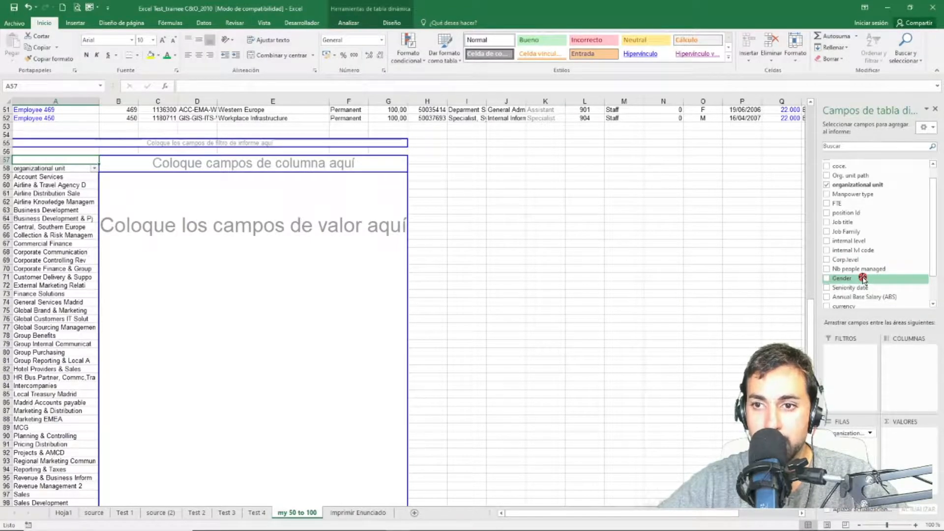
left_click_drag(863, 279, 169, 200)
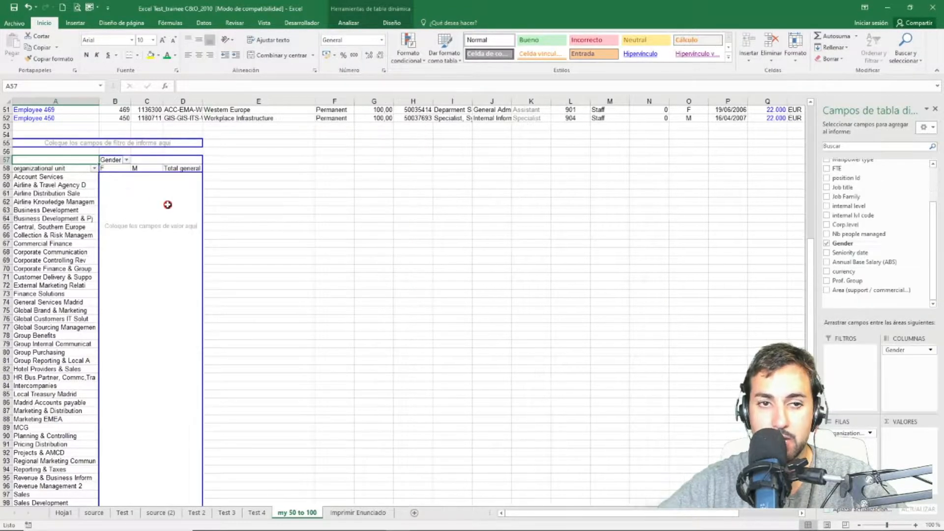
left_click(110, 168)
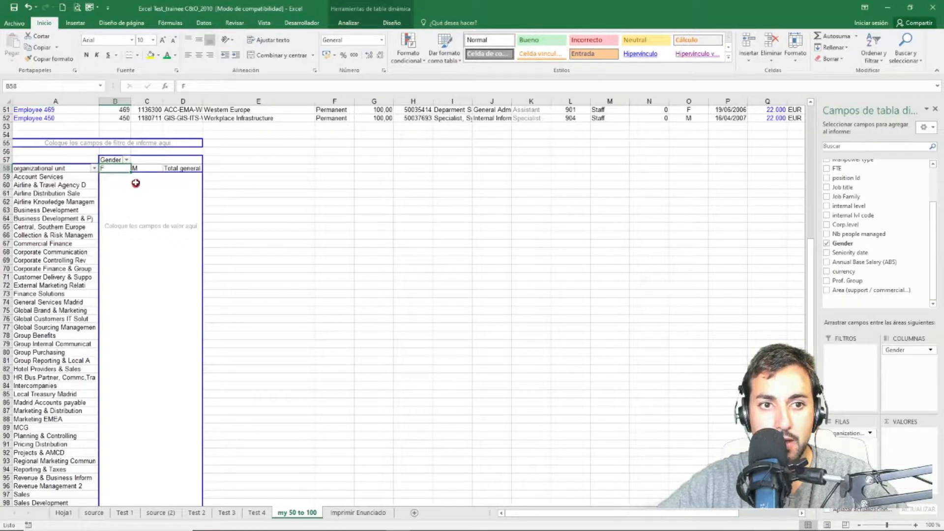
left_click(145, 169)
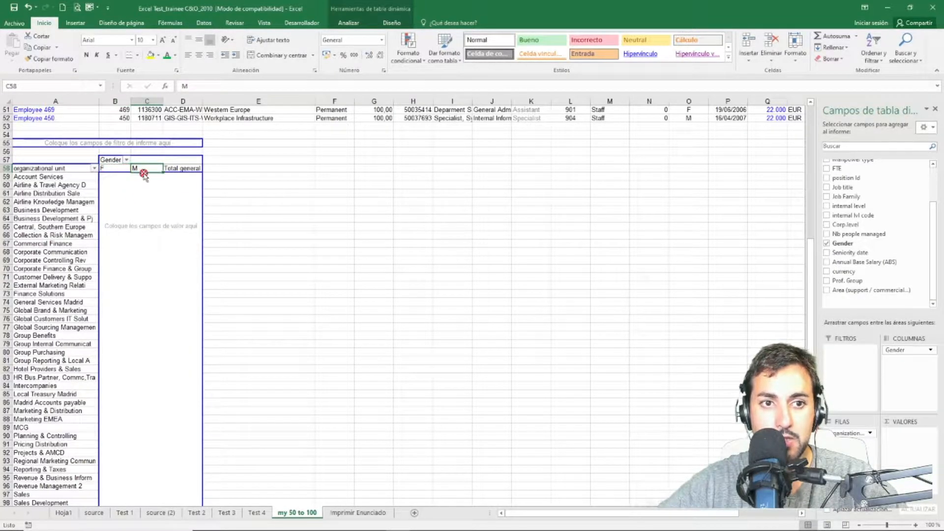
left_click(147, 186)
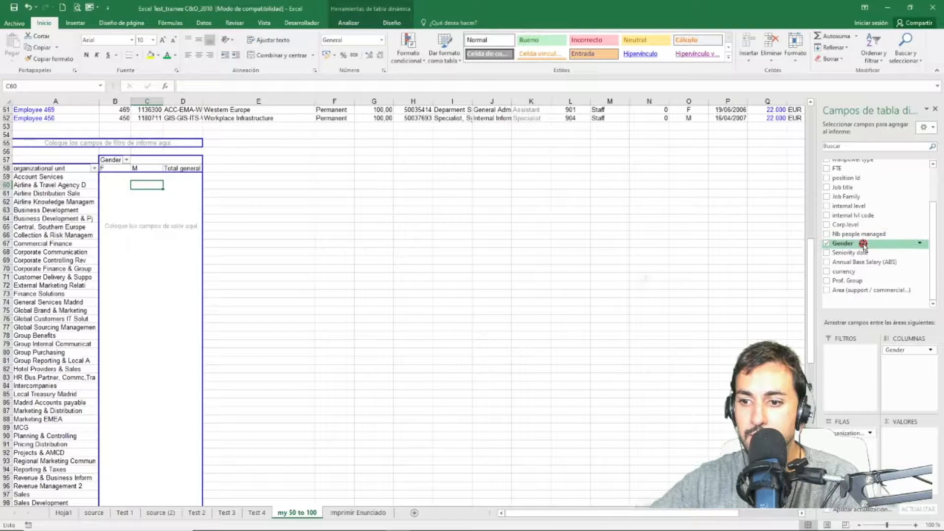
Add Gender as a counted value in the pivot table and check the Account Services row.
left_click_drag(864, 245, 904, 444)
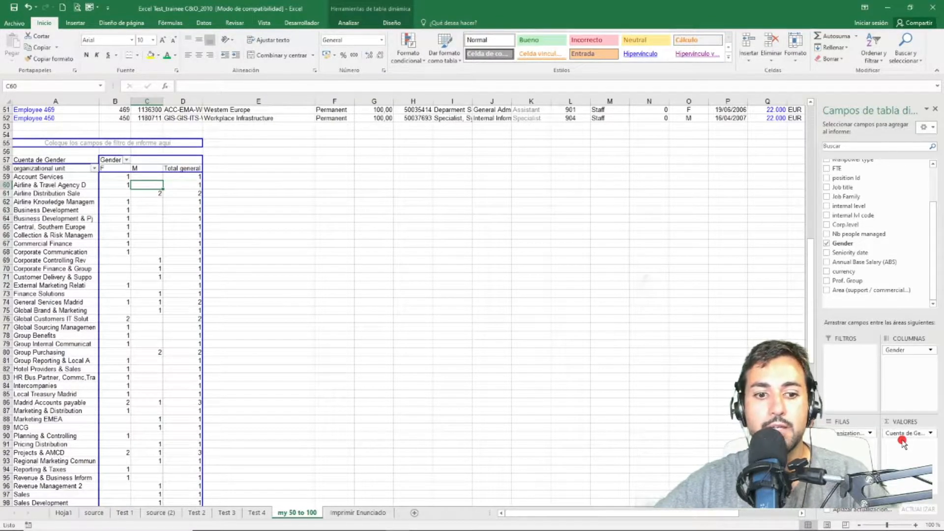
left_click(116, 178)
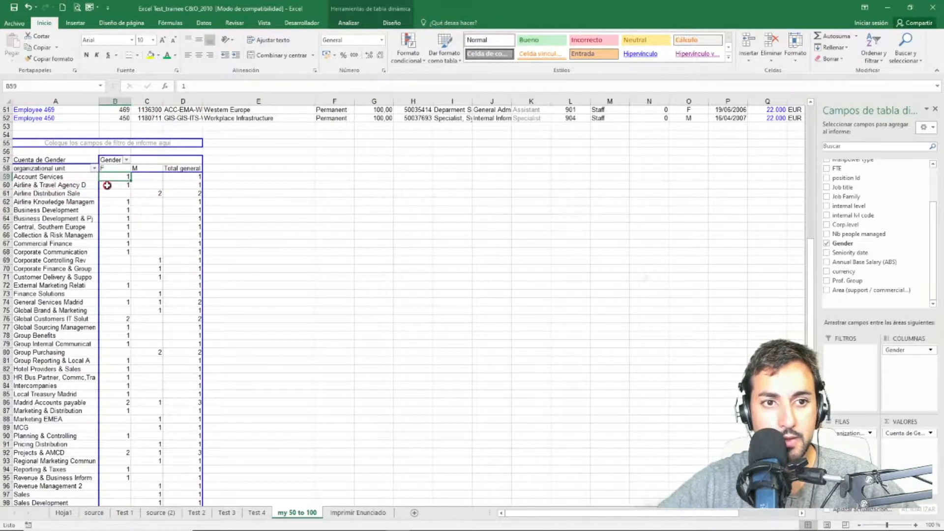
left_click(43, 178)
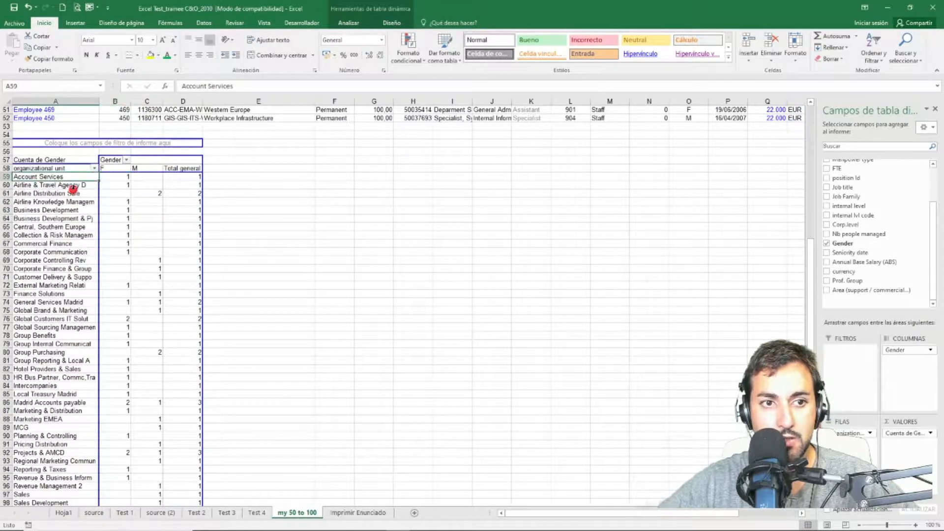
left_click(192, 177)
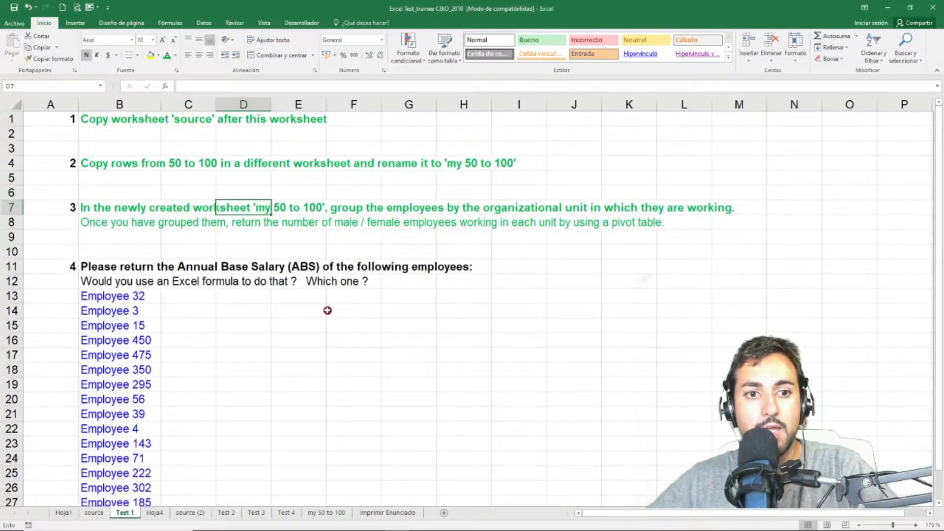
Read exercise 4 on the Test 1 sheet, about returning the Annual Base Salary of the listed employees.
key("Down")
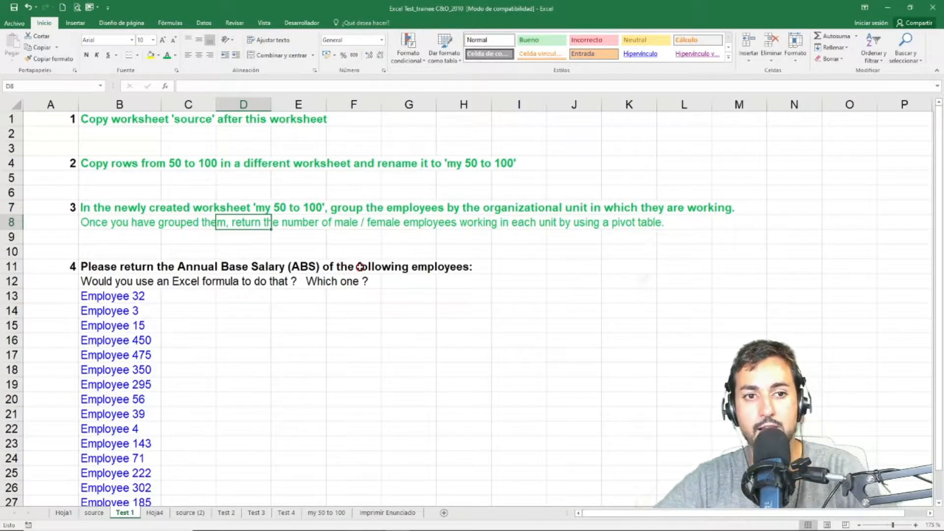
left_click(90, 264)
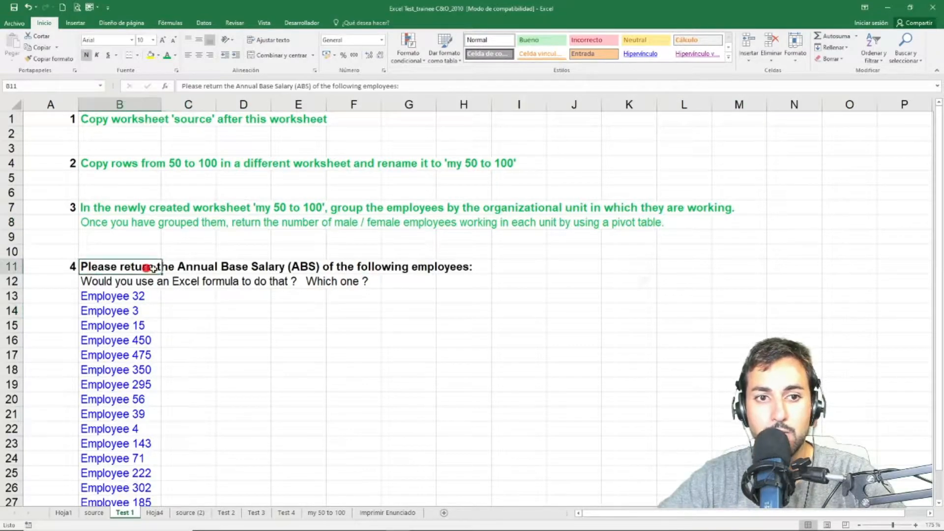
left_click(214, 272)
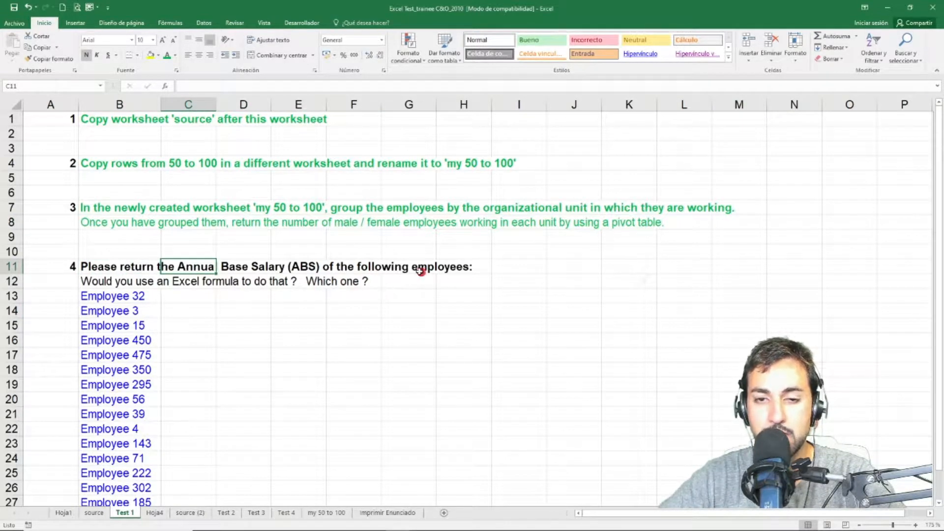
scroll(482, 342, "up", 2)
List buscarV, buscarX and indice+coincidir as candidate formulas in F13:F15 and move them to G13:G15.
left_click(445, 208)
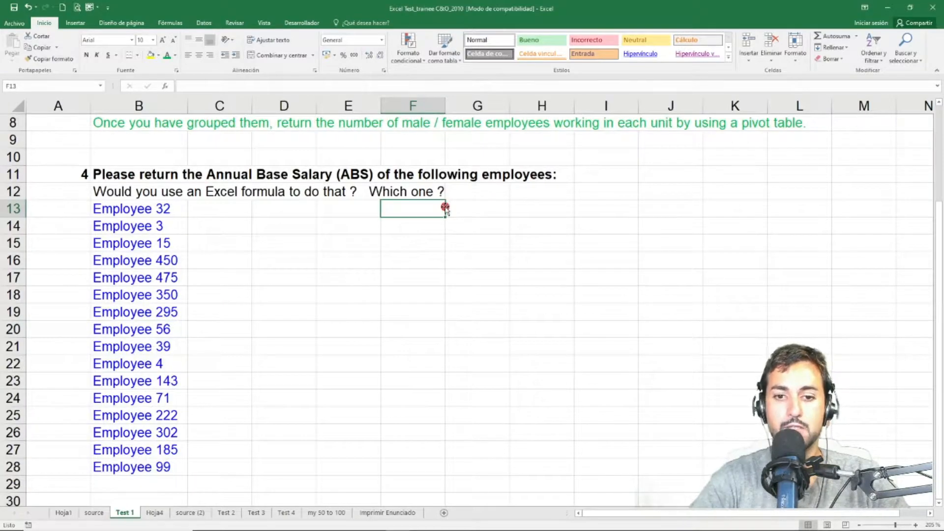
type("buscarVC")
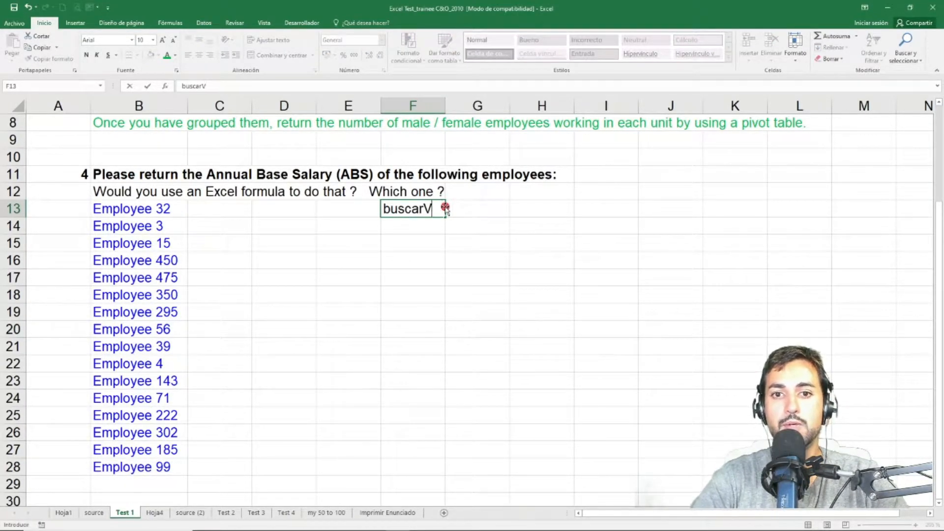
key("Return")
type("buscarX")
key("Return")
type("indice+coincidir")
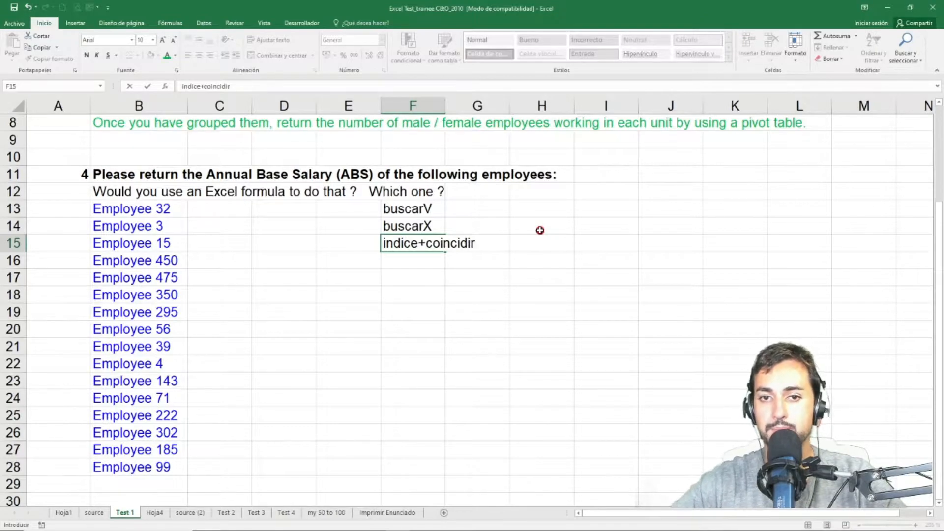
key("ctrl+Return")
left_click_drag(407, 212, 480, 252)
Locate the Annual Base Salary (ABS) column and the Employee column on the source sheet.
left_click(220, 209)
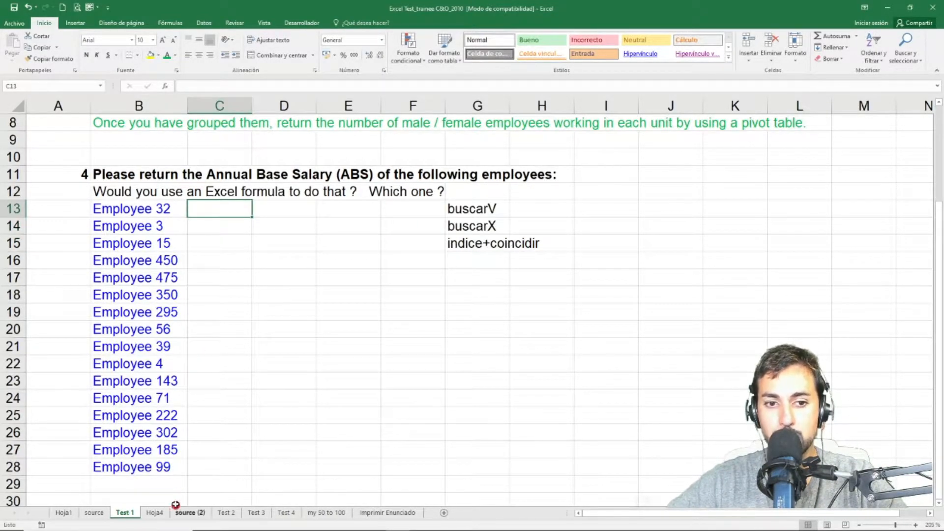
left_click(102, 517)
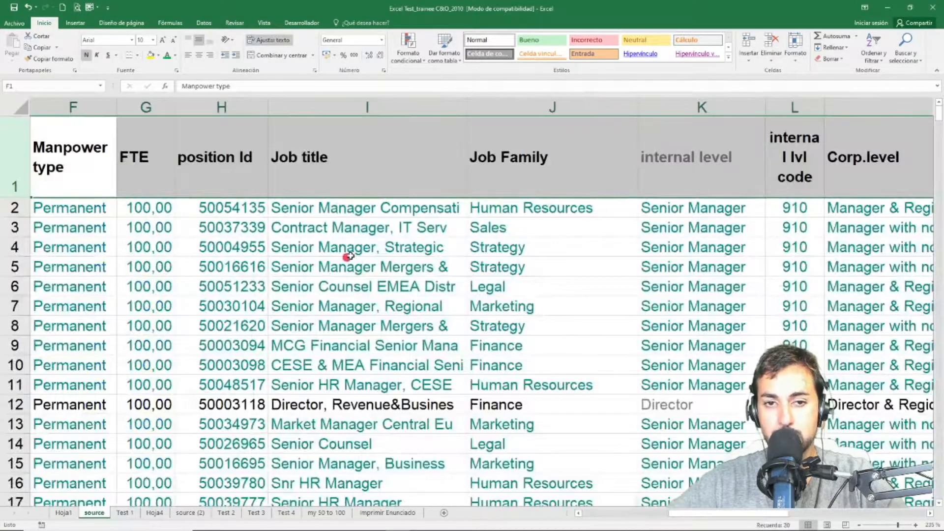
left_click(372, 233)
scroll(378, 241, "down", 10)
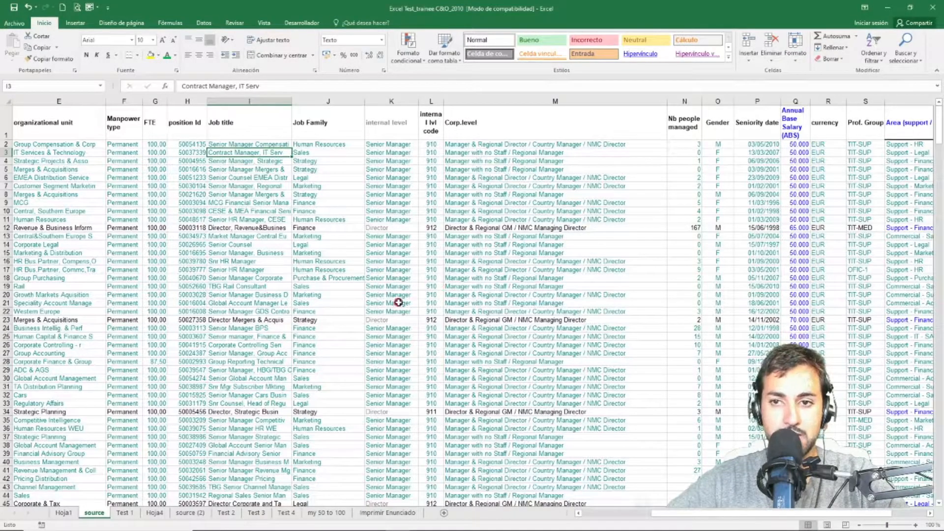
left_click_drag(753, 512, 782, 512)
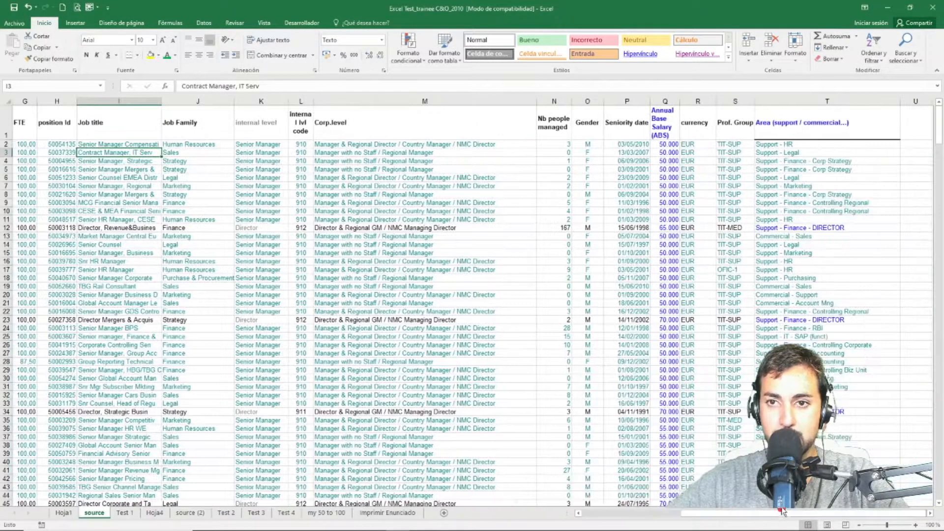
left_click(673, 111)
key("ctrl+space")
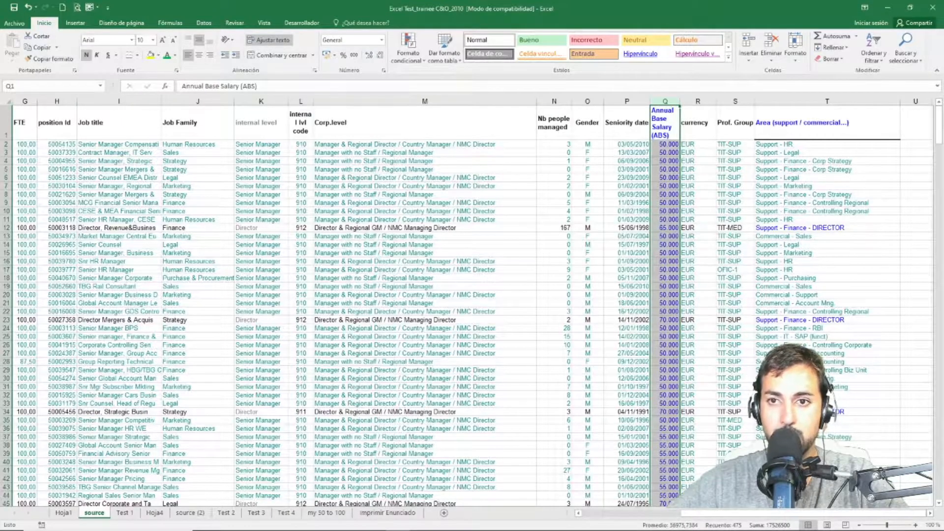
left_click_drag(706, 514, 539, 513)
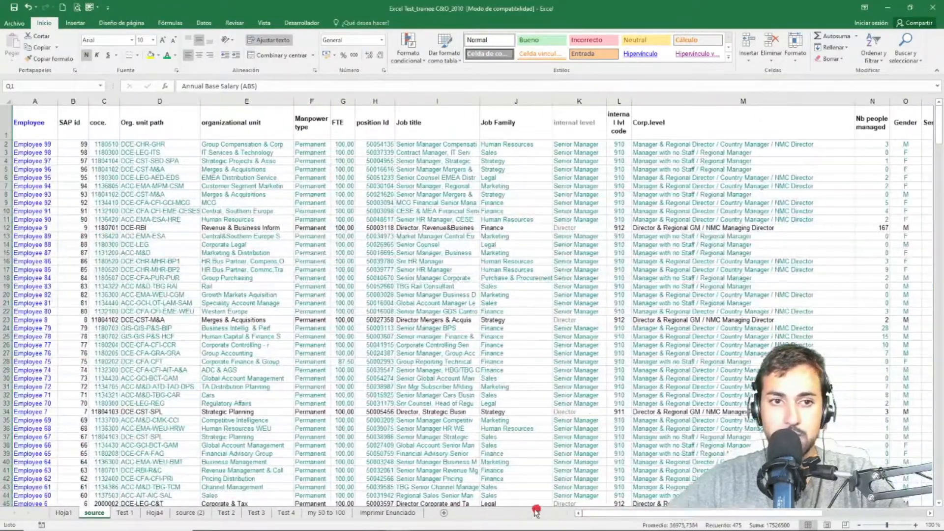
left_click(39, 98)
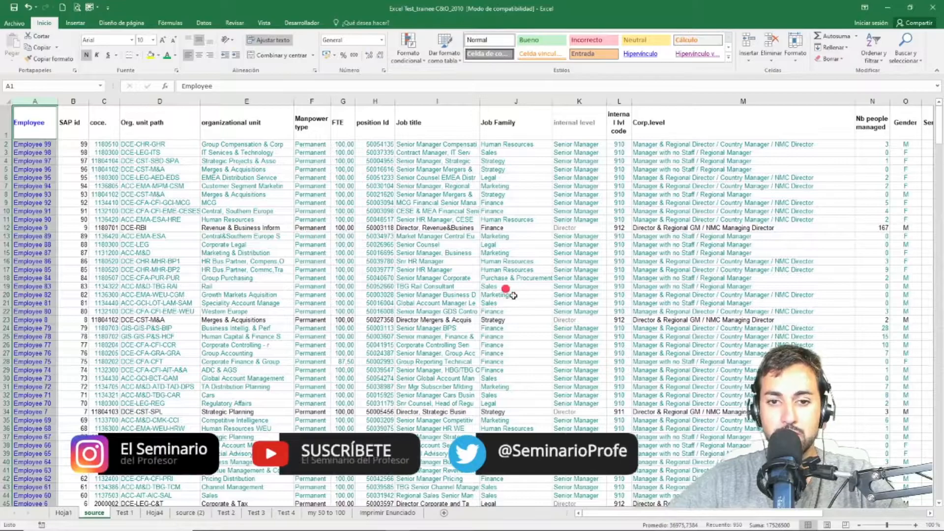
left_click_drag(615, 514, 701, 510)
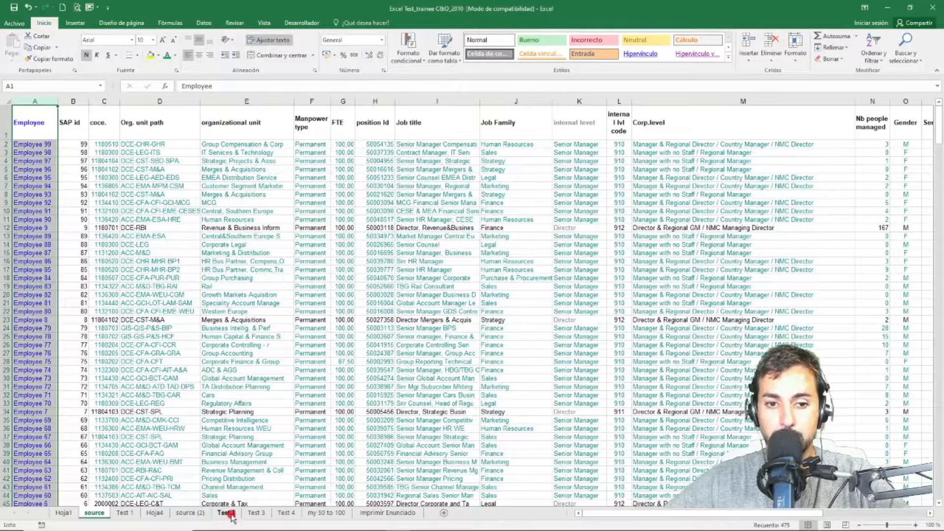
Begin a BUSCARV formula in C13 of the Test 1 sheet with B13 as the lookup value.
left_click(125, 513)
left_click(231, 293)
left_click(218, 210)
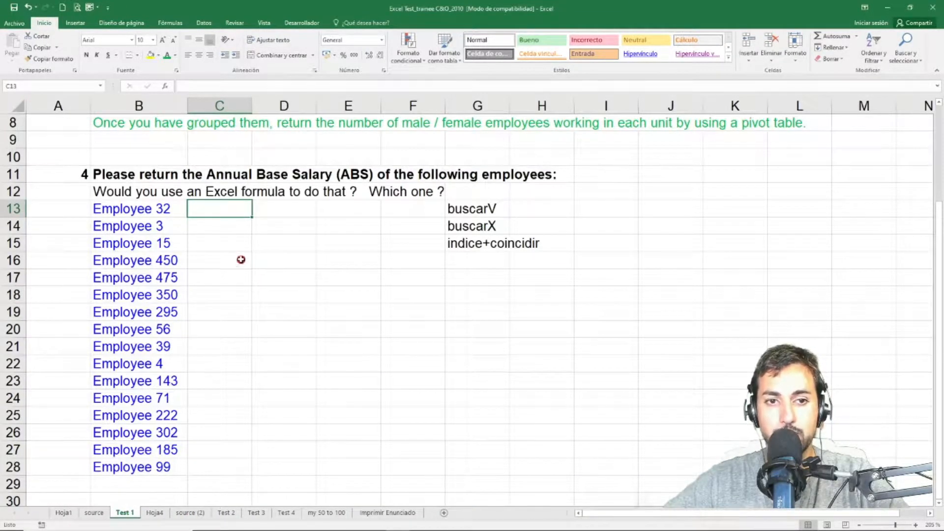
scroll(276, 267, "up", 3)
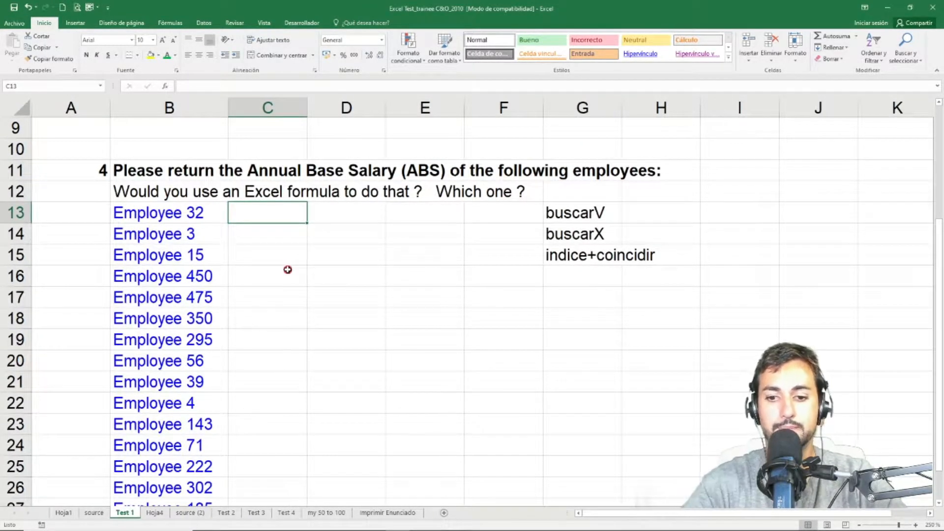
type("=buscarv")
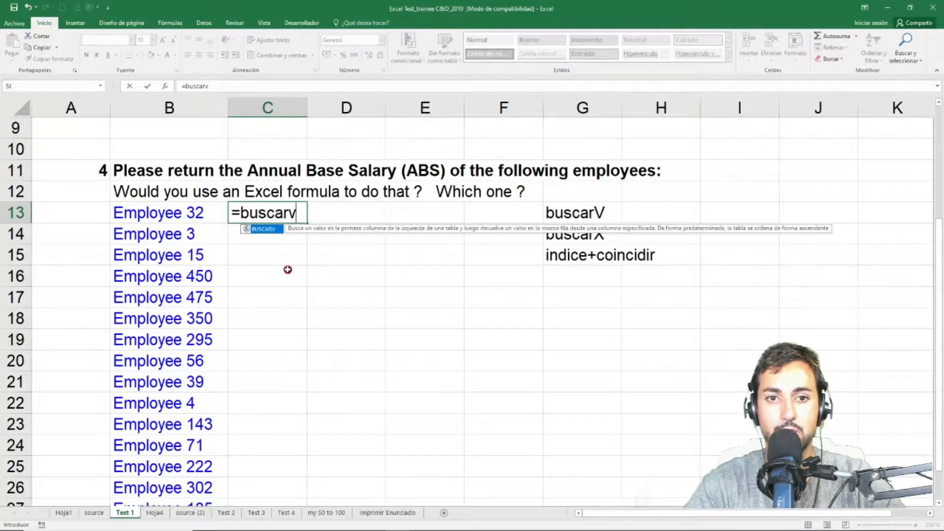
type("(")
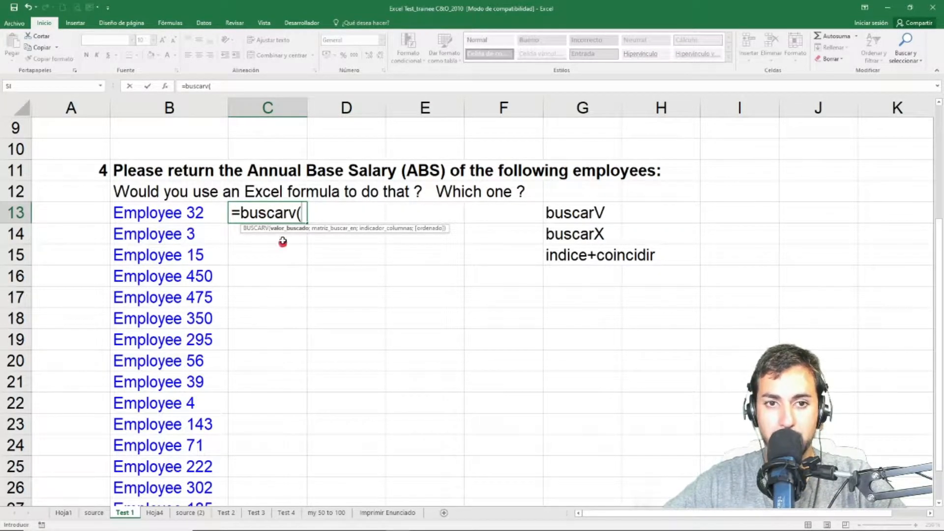
left_click(165, 213)
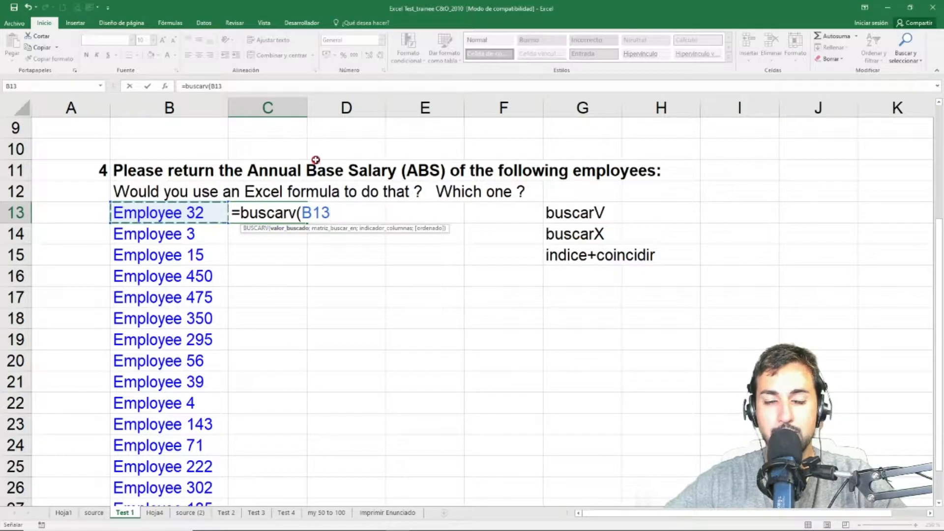
type(";")
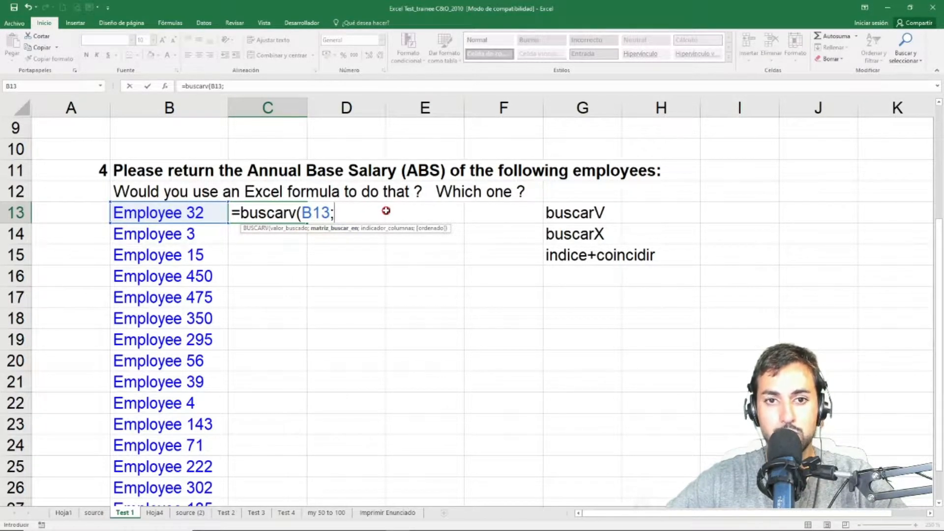
Set the formula's lookup table to A1:Q475 on the source sheet, from Employee through Annual Base Salary.
left_click(93, 512)
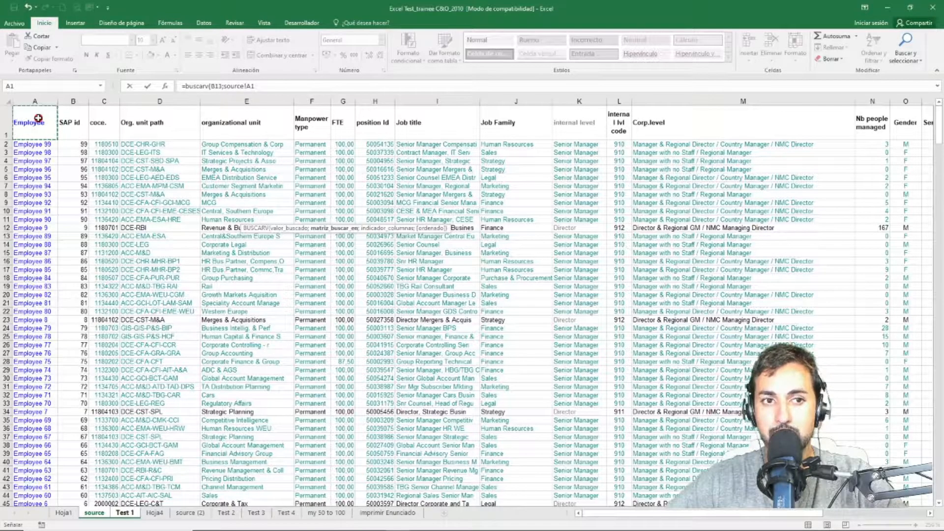
left_click_drag(39, 153, 75, 130)
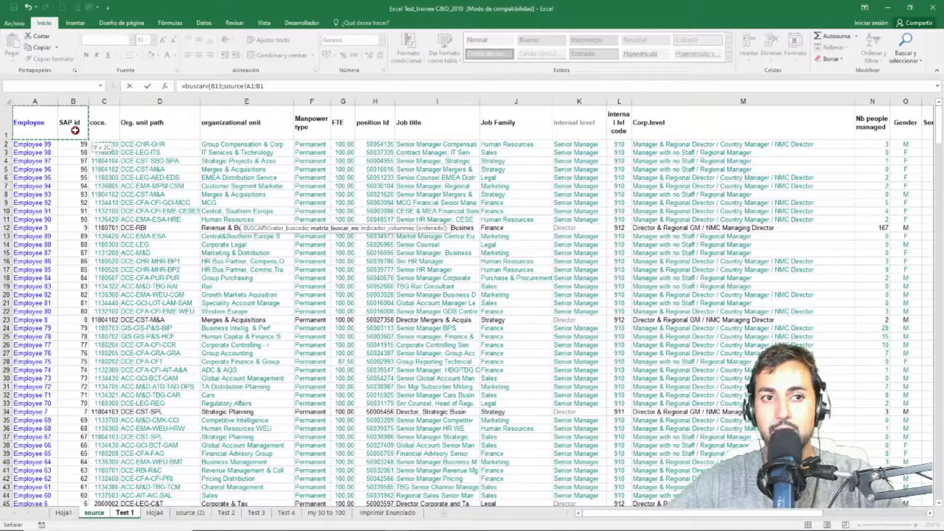
left_click_drag(75, 130, 39, 129)
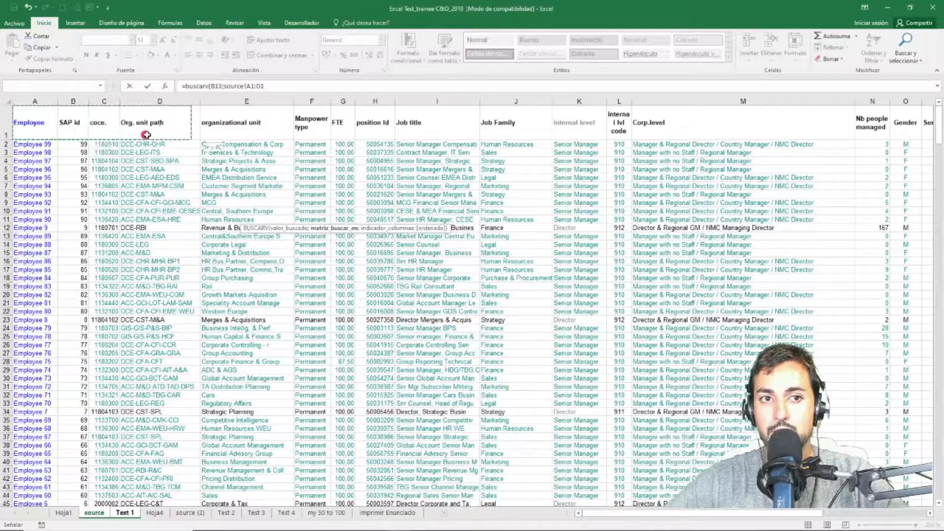
left_click_drag(235, 139, 897, 216)
key("ctrl+shift+Down")
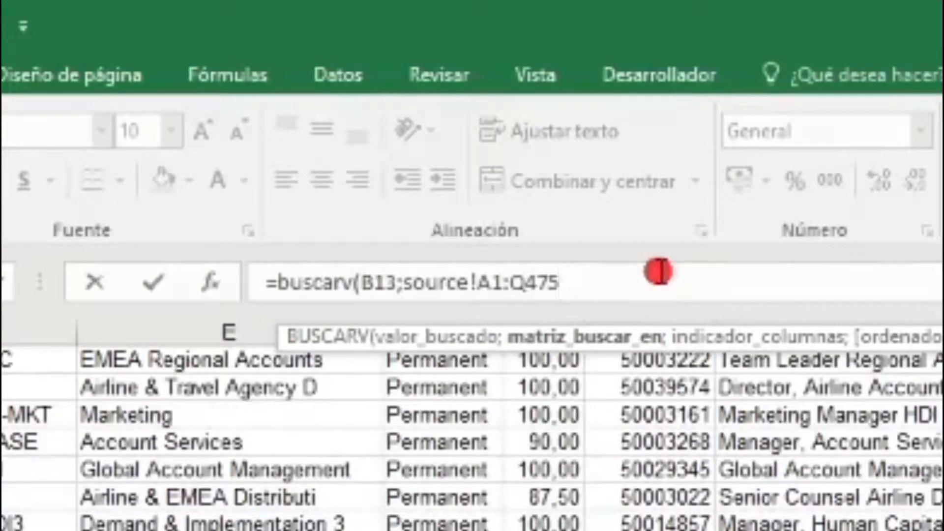
Complete the BUSCARV formula with column index 17 and FALSO for an exact match, and enter it.
type(";17")
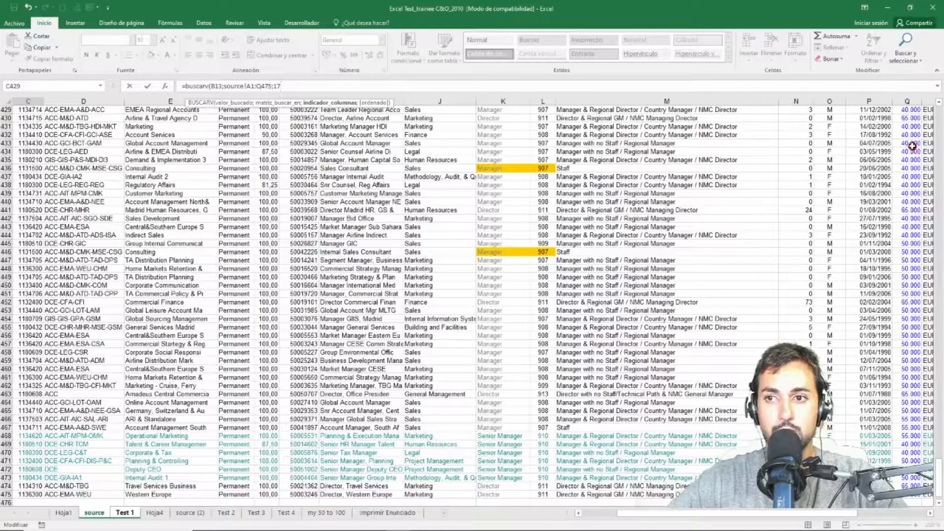
type(";")
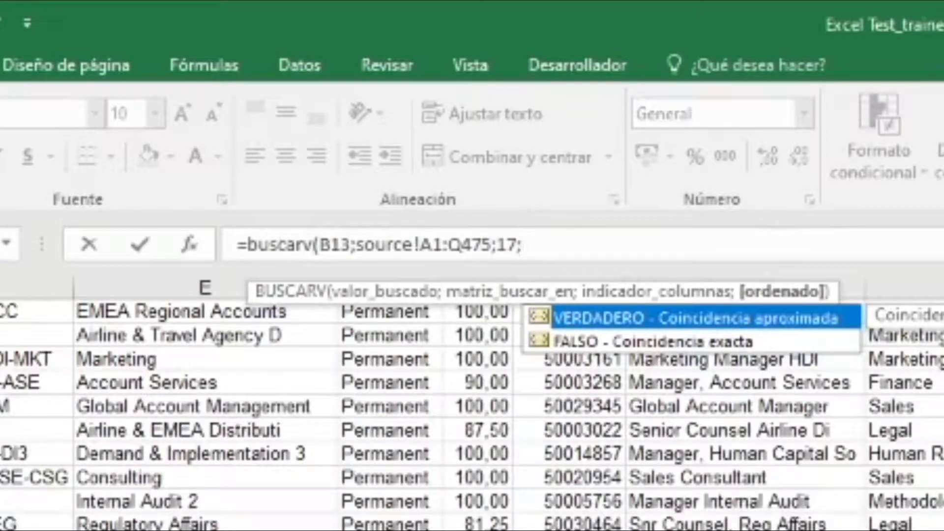
type("falso")
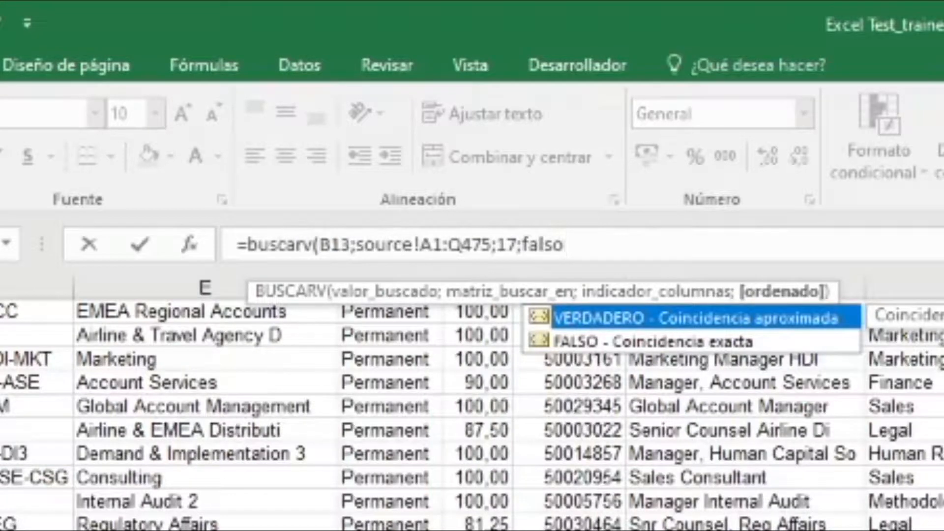
type(")")
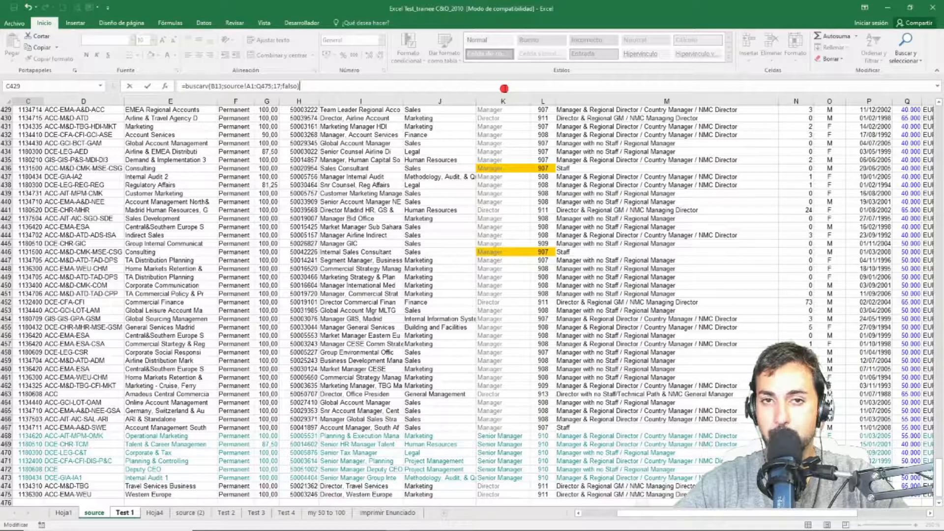
key("Return")
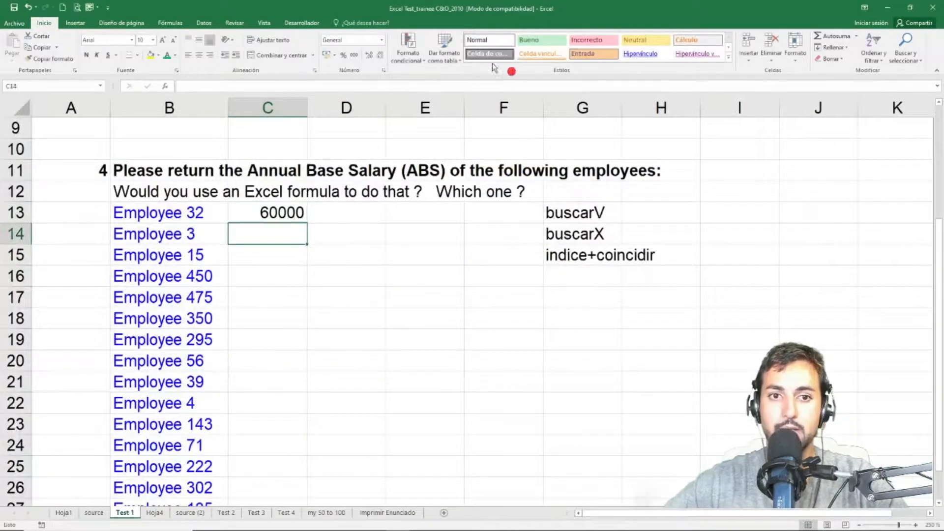
Make the lookup range in the C13 formula absolute as source!$A$1:$Q$475.
left_click(264, 217)
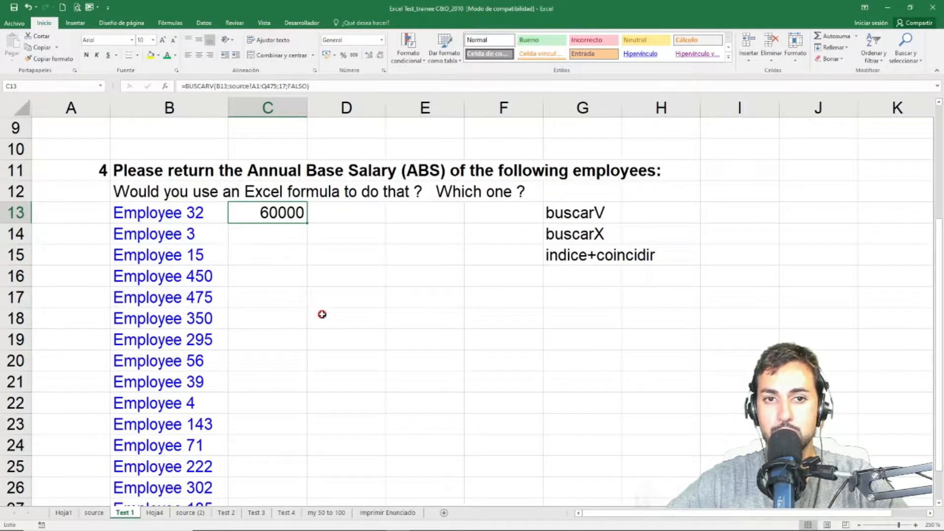
left_click(200, 217)
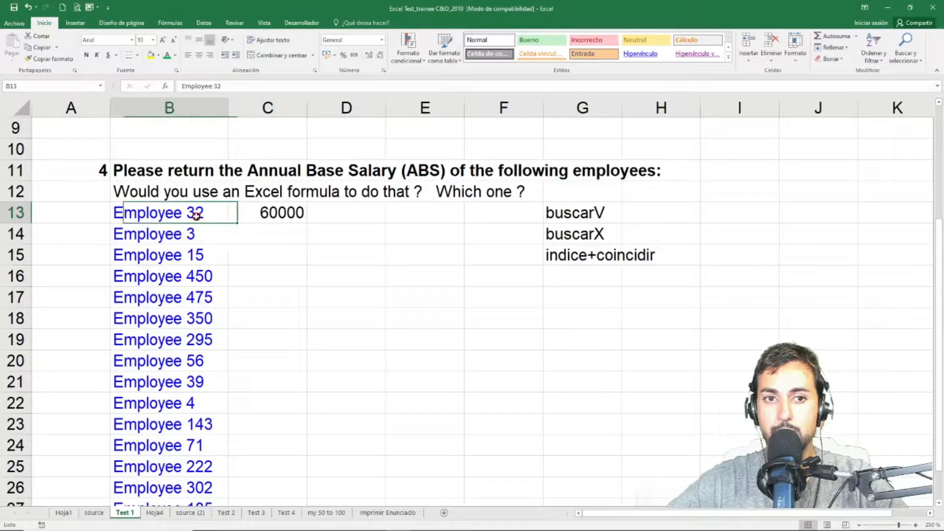
left_click(276, 208)
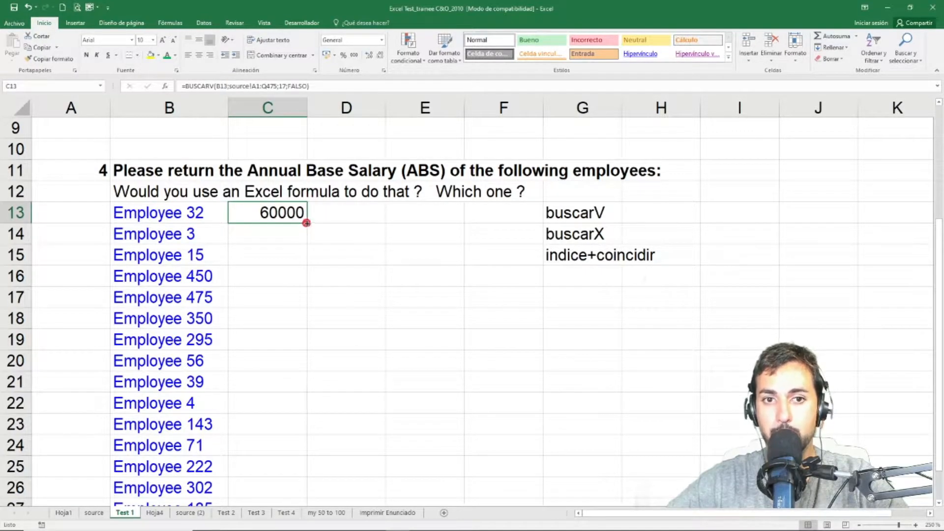
double_click(273, 215)
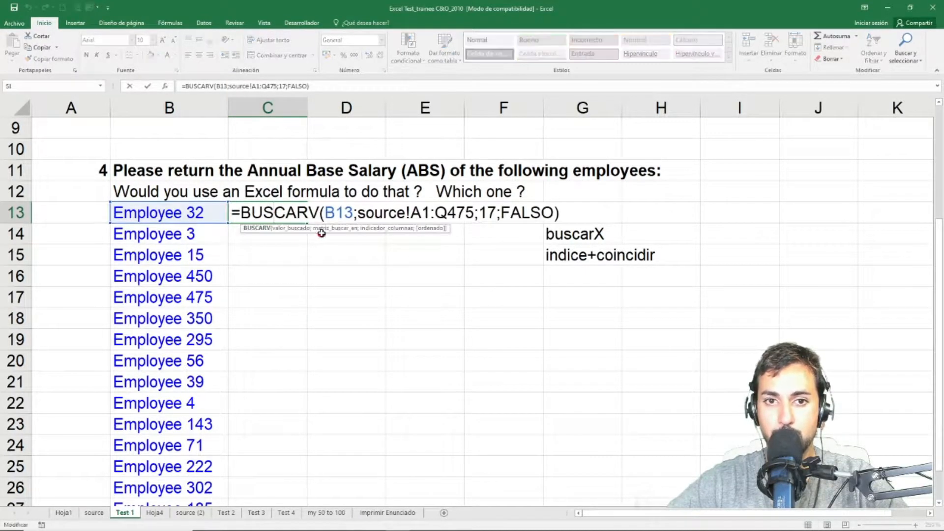
left_click(421, 212)
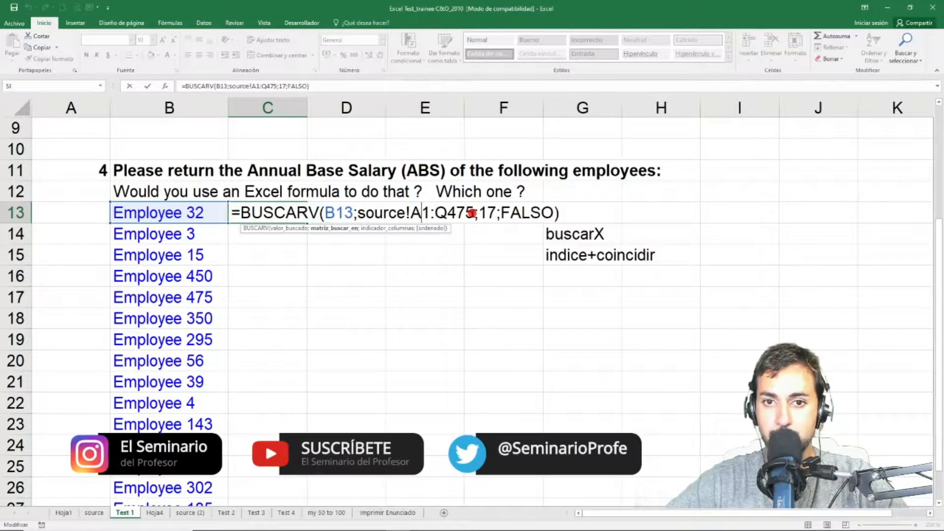
left_click_drag(472, 213, 415, 217)
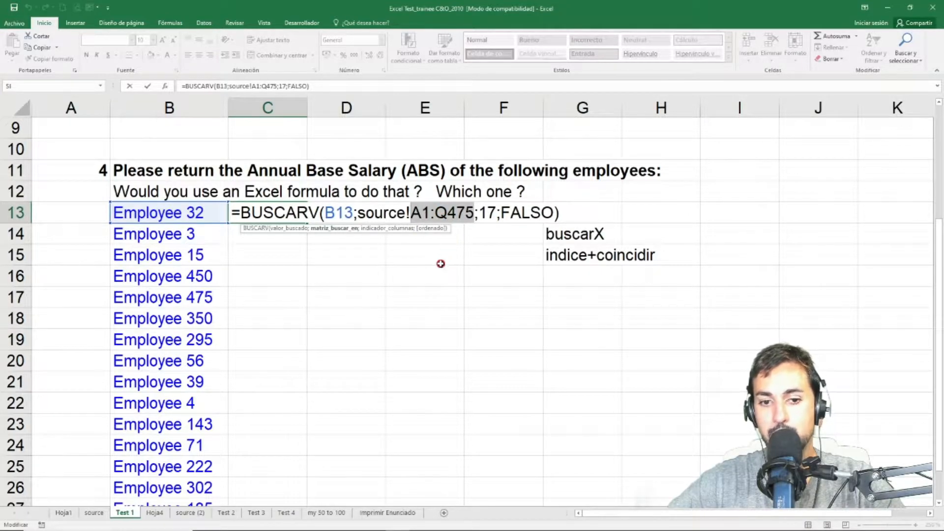
key("F4")
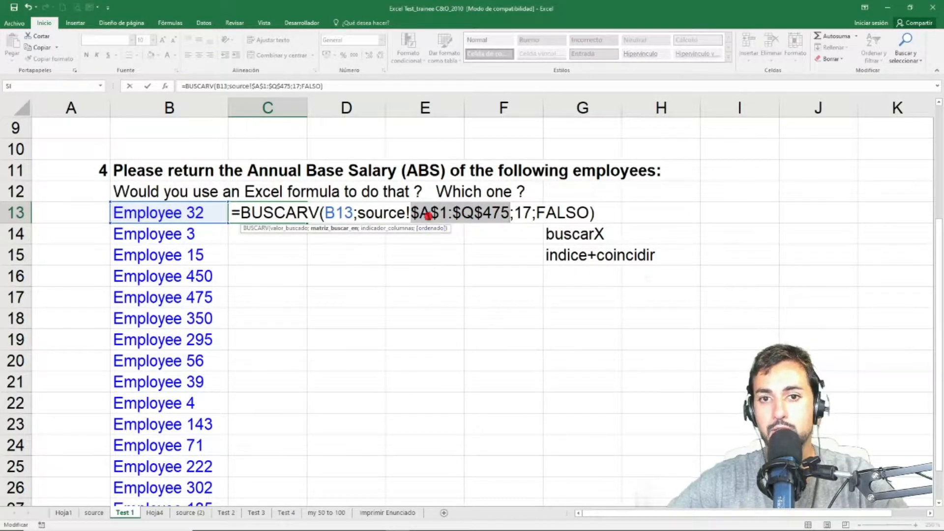
left_click_drag(412, 211, 436, 210)
left_click(457, 209)
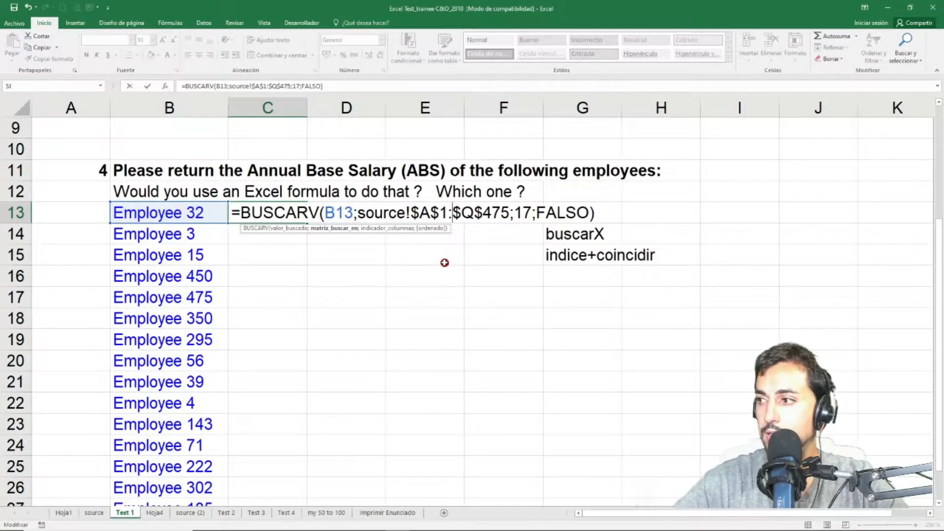
Fill the C13 formula down to C28 and check the results, including the Employee 475 row.
key("ctrl+Return")
double_click(306, 224)
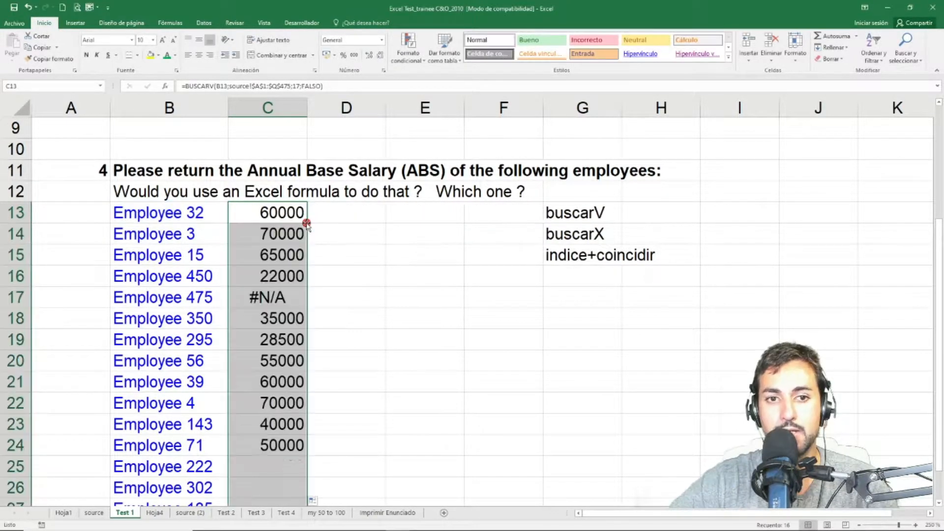
scroll(382, 264, "down", 2)
scroll(364, 263, "down", 1, "ctrl")
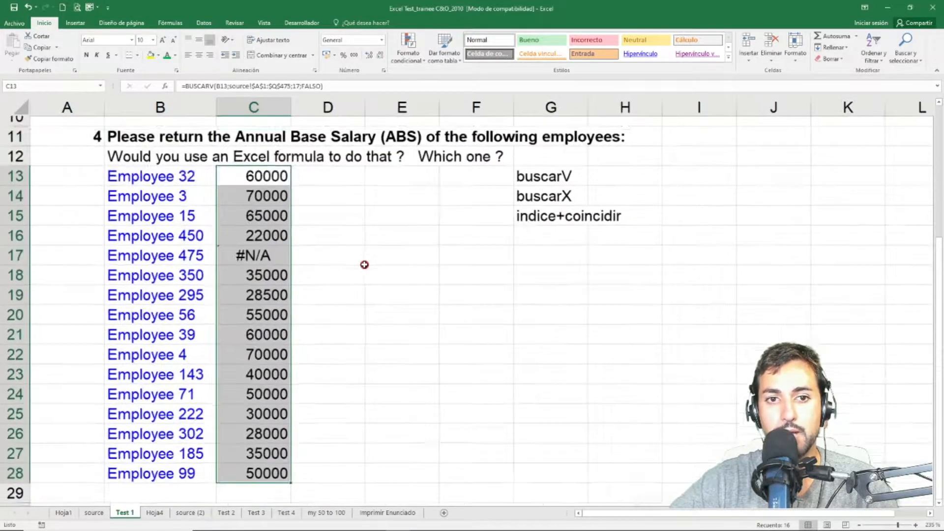
left_click_drag(278, 185, 283, 484)
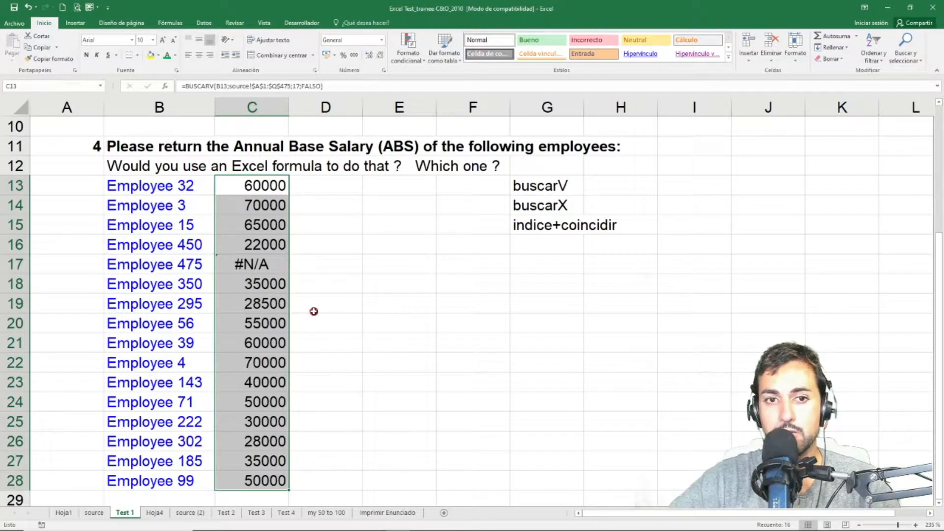
left_click_drag(150, 266, 261, 266)
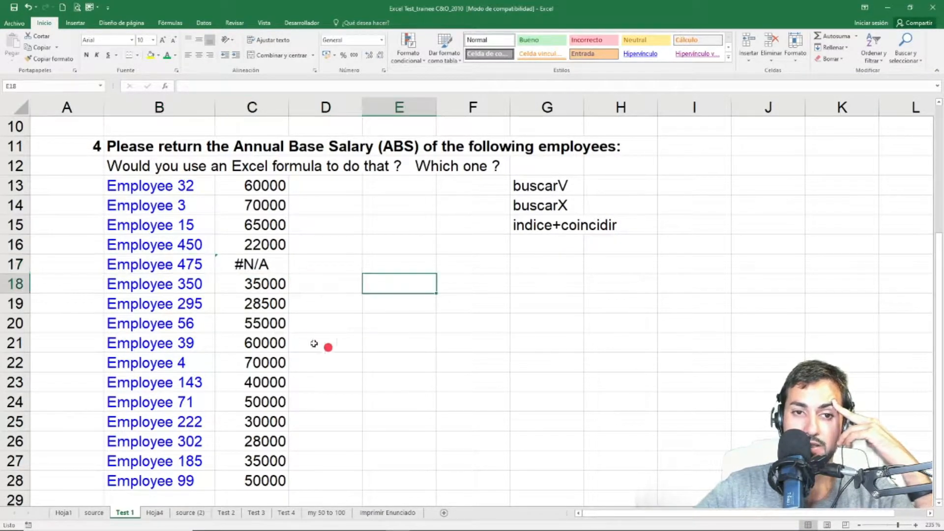
Examine the BUSCARV result and the lookup name for Employee 475 in row 17.
left_click(249, 284)
key("Up")
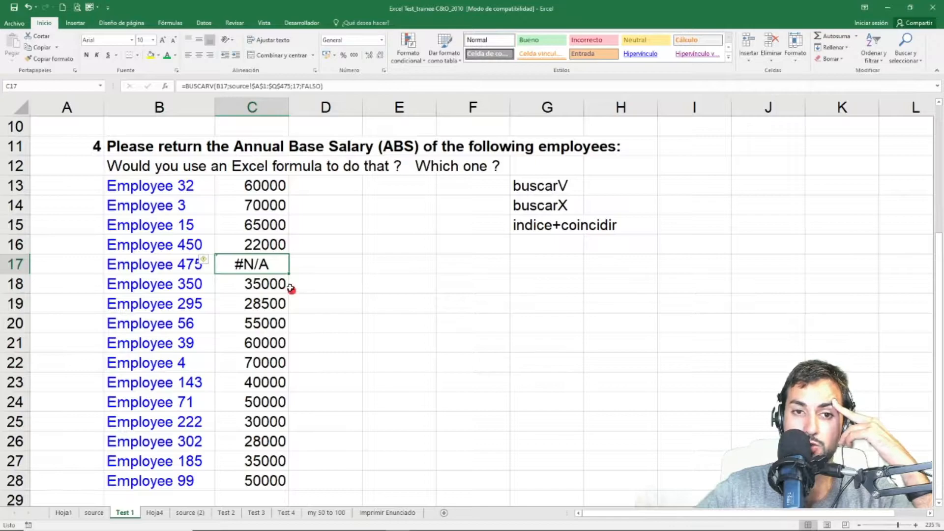
left_click_drag(270, 204, 270, 276)
left_click(344, 301)
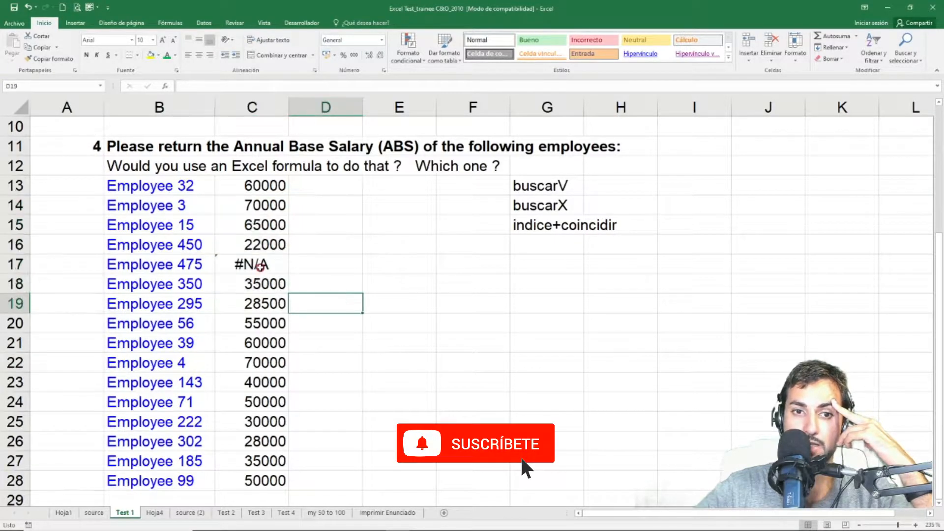
left_click(261, 268)
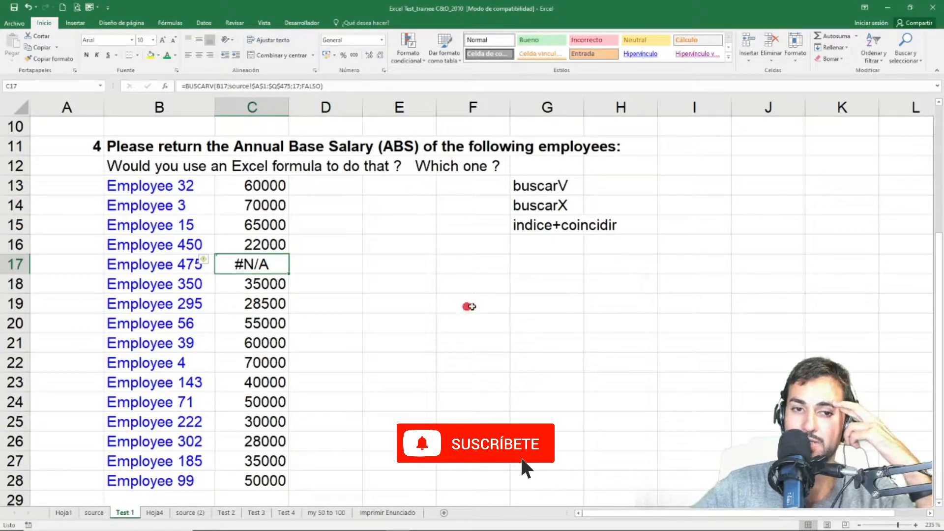
left_click(442, 305)
left_click(194, 289)
left_click(171, 266)
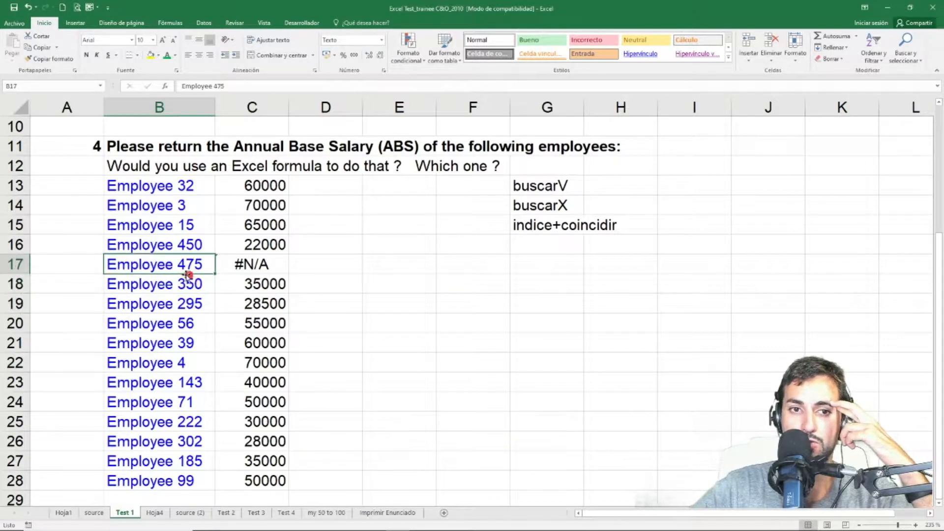
Copy the text Employee 475 from B17 and search for it on the source sheet.
left_click_drag(225, 86, 167, 89)
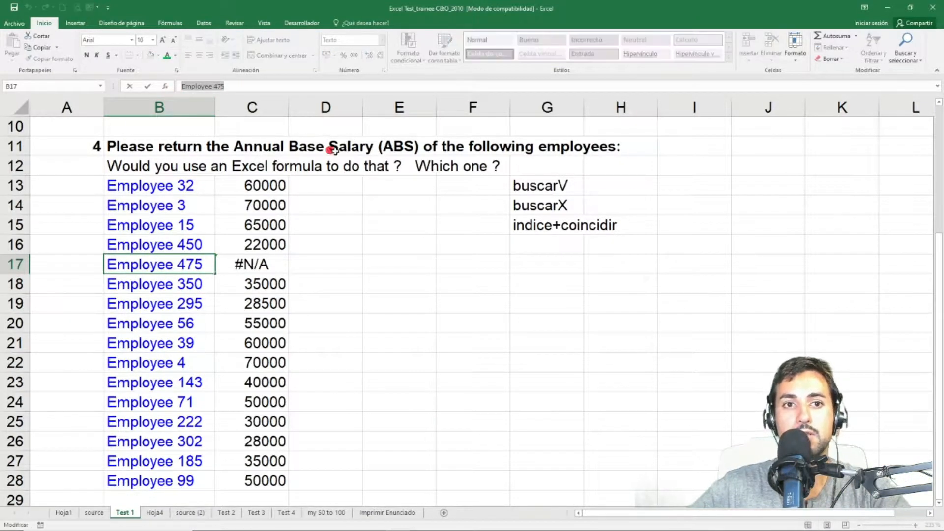
key("ctrl+c")
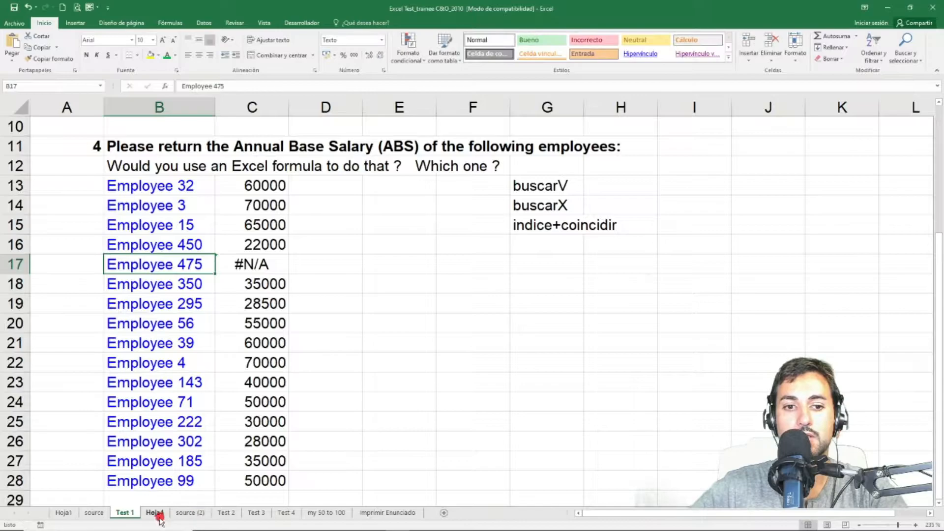
left_click(93, 513)
left_click(261, 254)
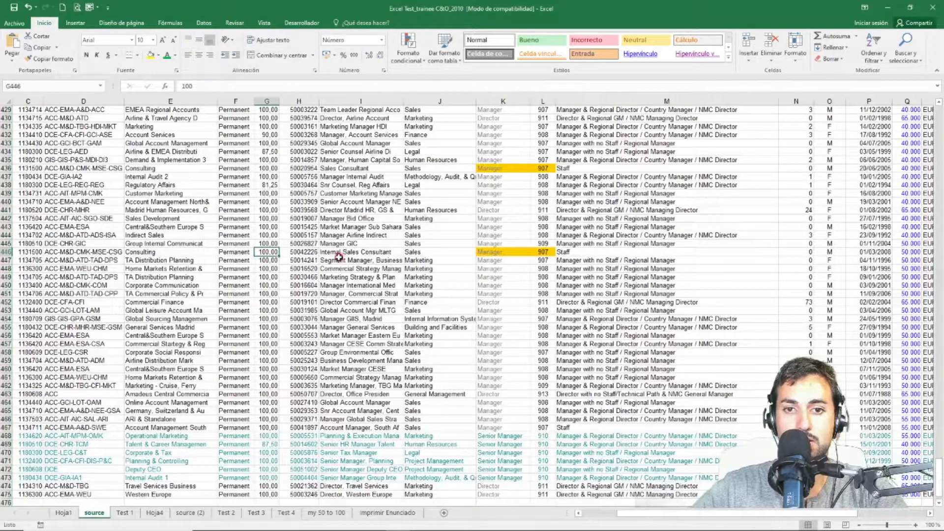
key("ctrl+b")
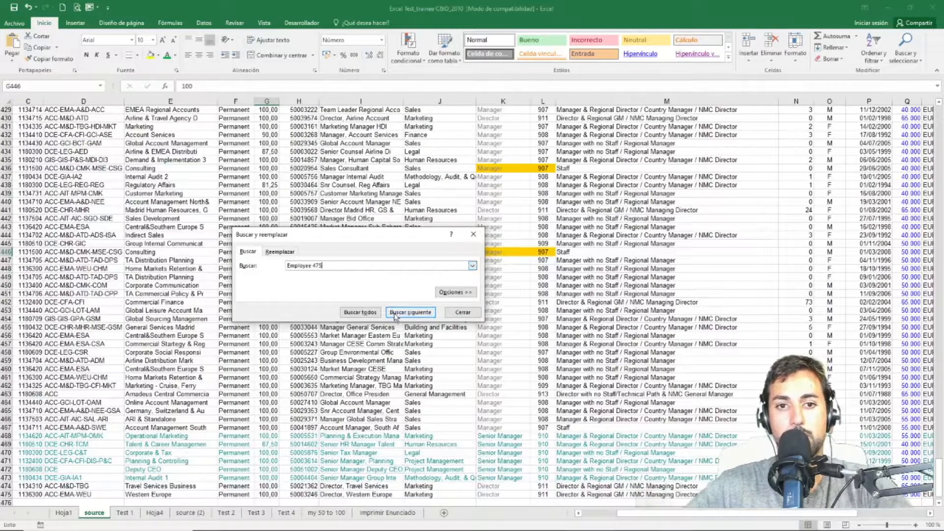
left_click(372, 314)
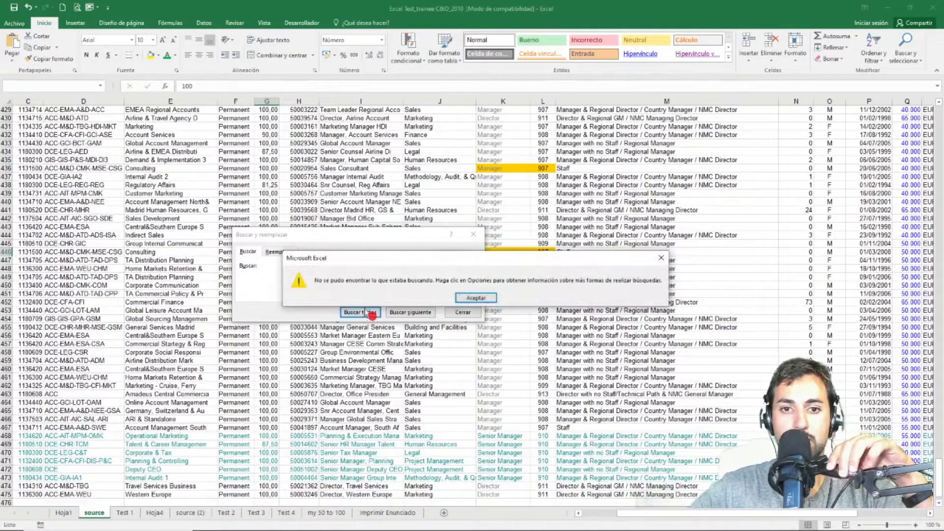
left_click(475, 298)
left_click(461, 312)
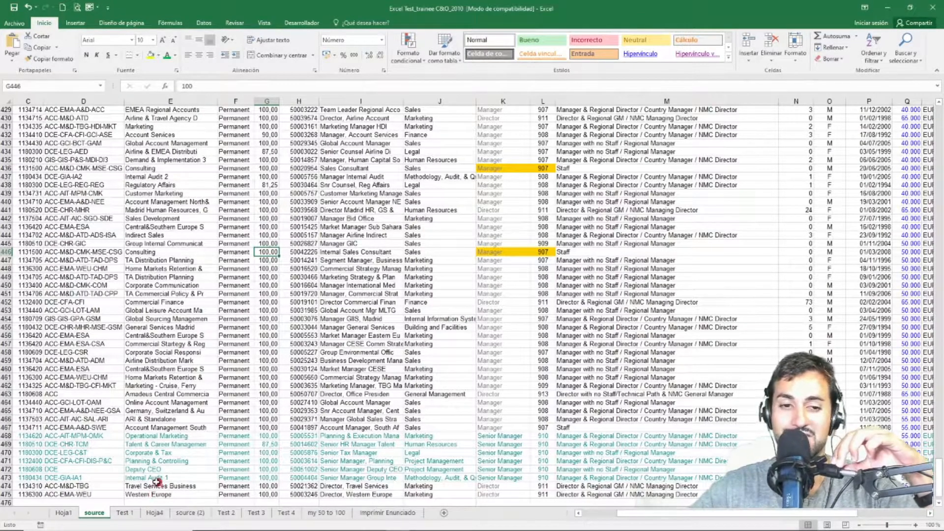
Return to the Test 1 sheet and review the salary results in column C, from Employee 32 to Employee 99.
left_click(127, 515)
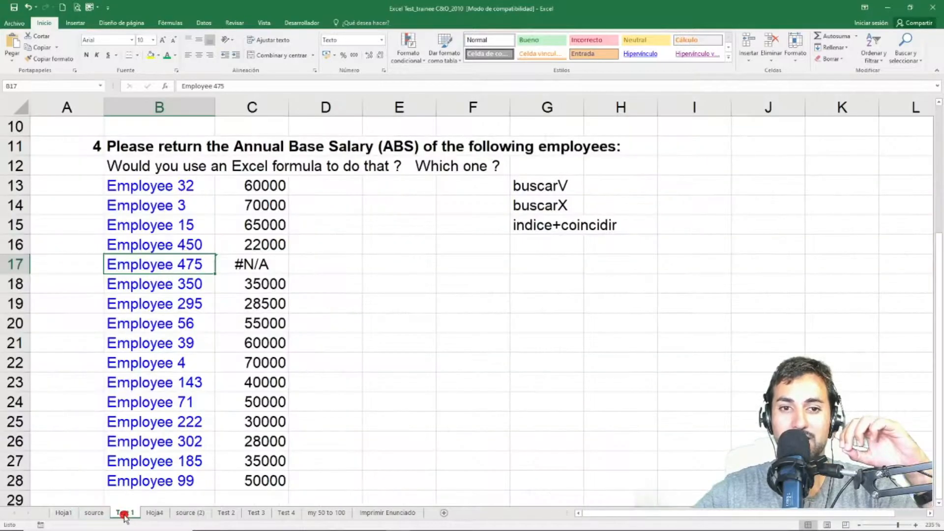
left_click(300, 330)
left_click(267, 261)
left_click_drag(267, 261, 142, 268)
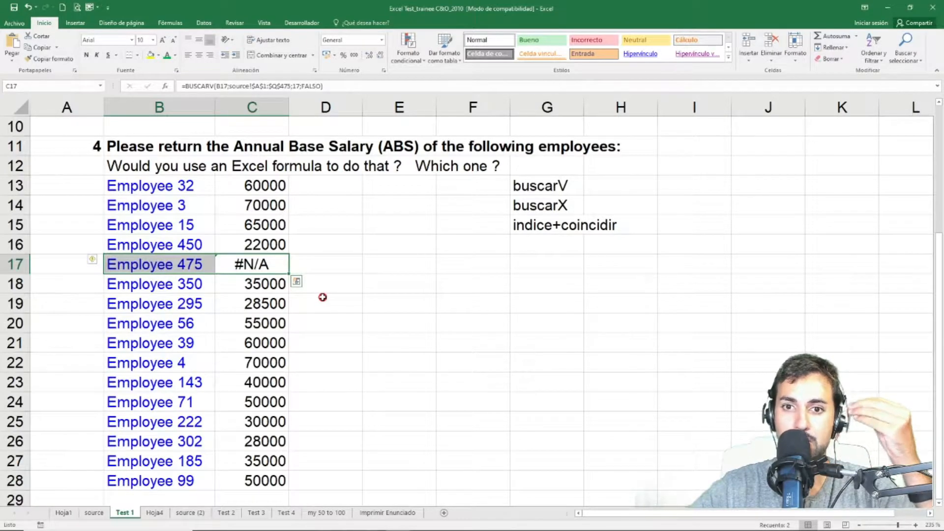
left_click_drag(276, 186, 274, 364)
left_click(364, 364)
left_click(270, 482)
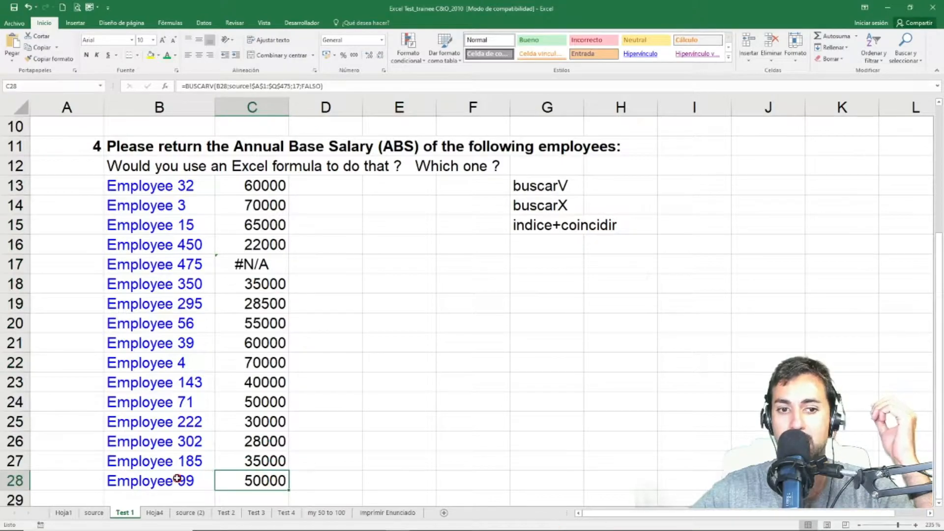
left_click_drag(177, 478, 275, 483)
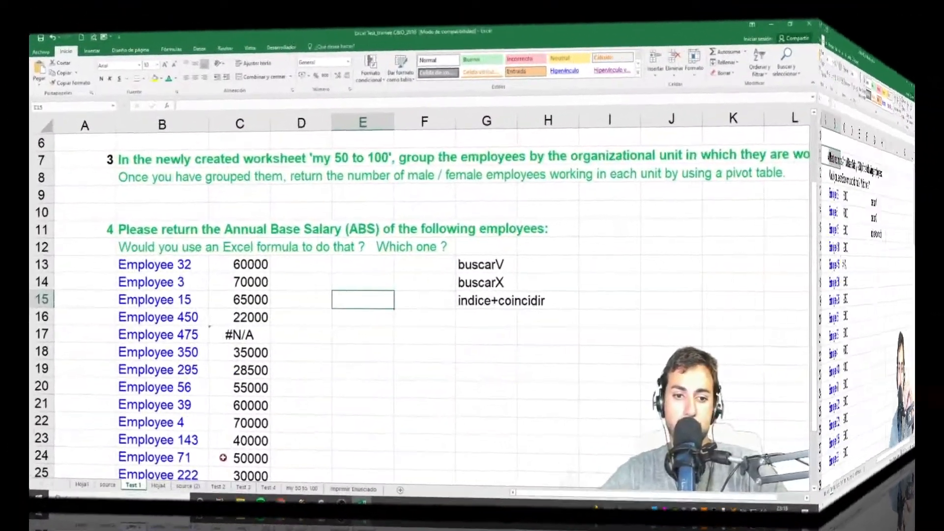
Open the Test 2 sheet and read exercise 1 about increasing a 30.000 eur salary by 8.5%.
left_click(218, 484)
left_click(334, 298)
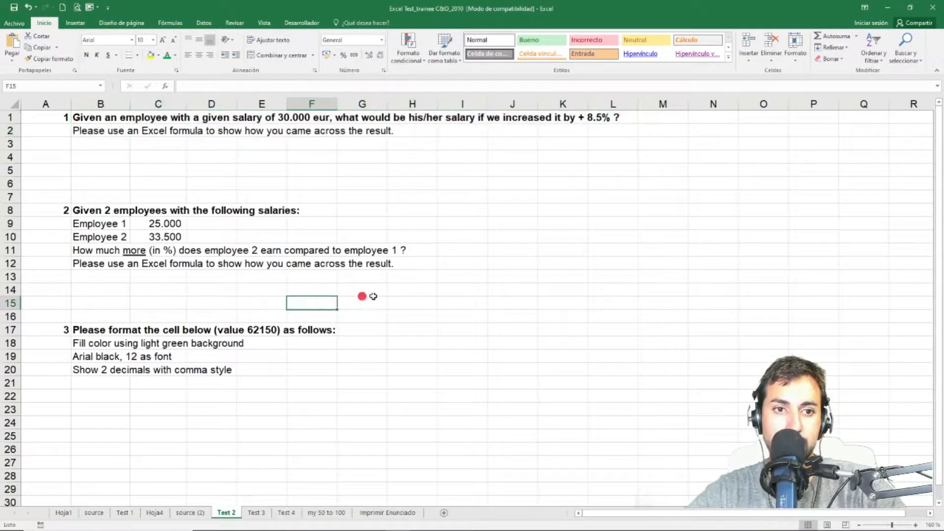
left_click(473, 262)
mouse_move(96, 118)
left_mouse_down()
mouse_move(103, 137)
mouse_move(112, 127)
left_mouse_up()
left_click(238, 161)
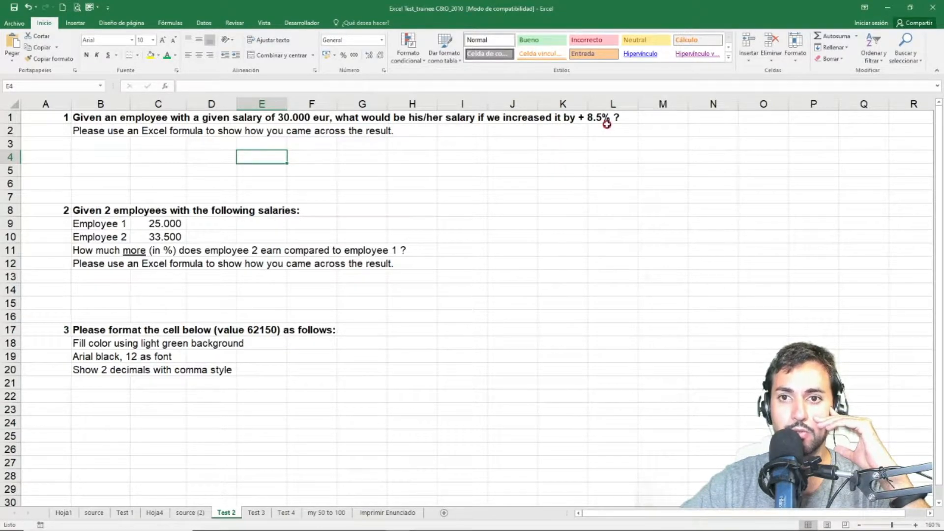
left_click(122, 145)
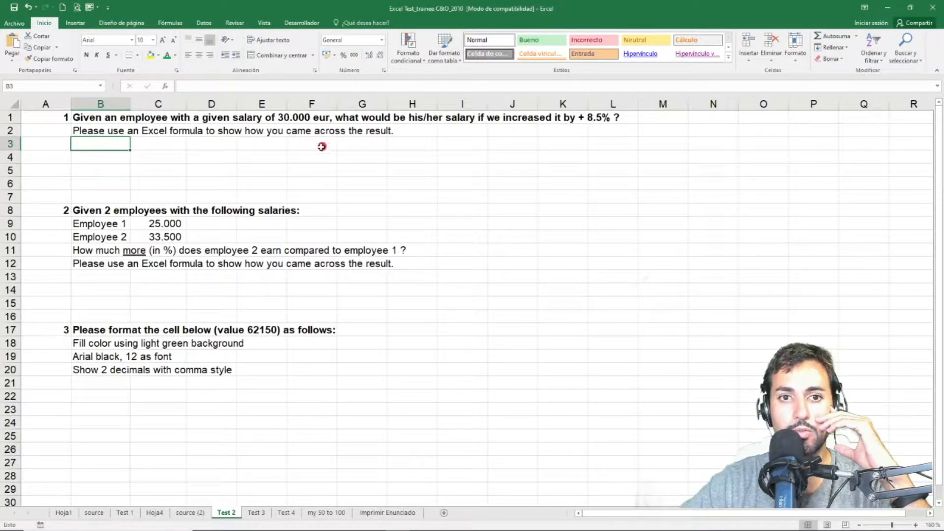
left_click(341, 136)
left_click(94, 154)
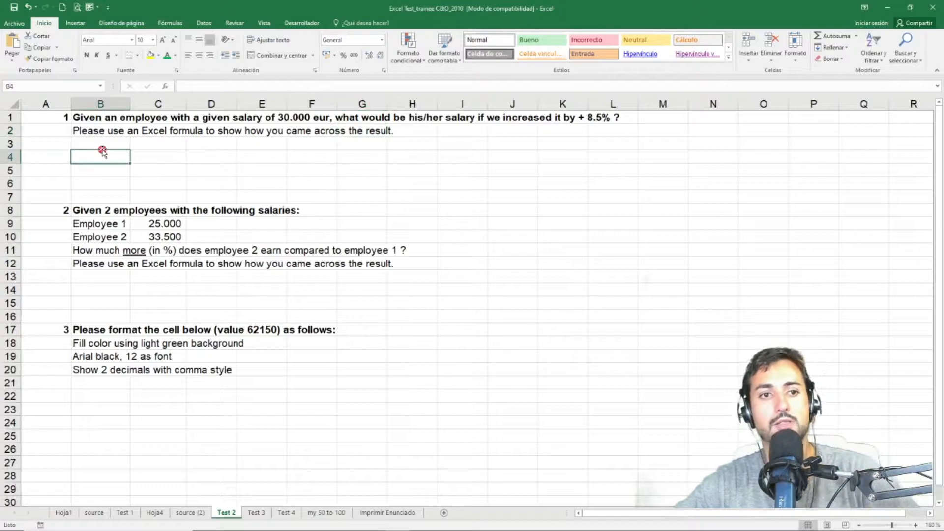
scroll(141, 163, "up", 2)
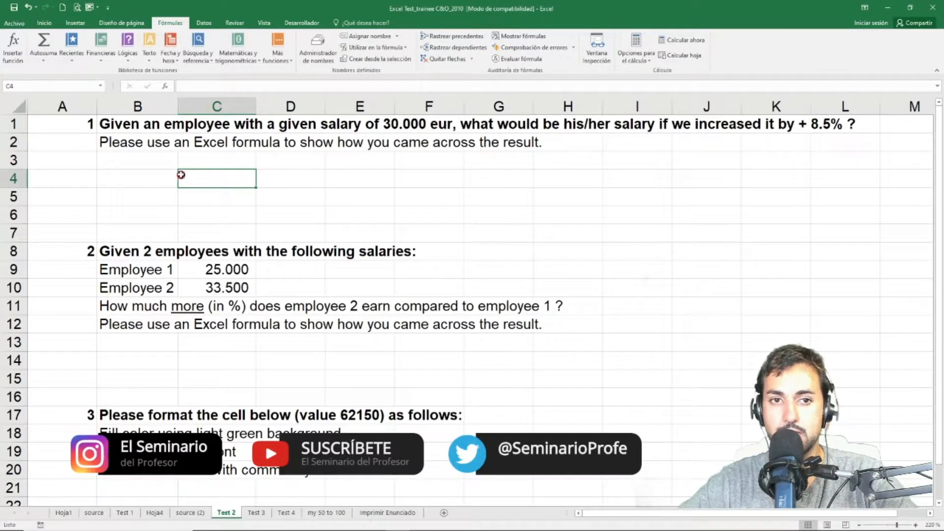
Enter the heading Salario in B4 and the salary 30000 in B5.
left_click(173, 174)
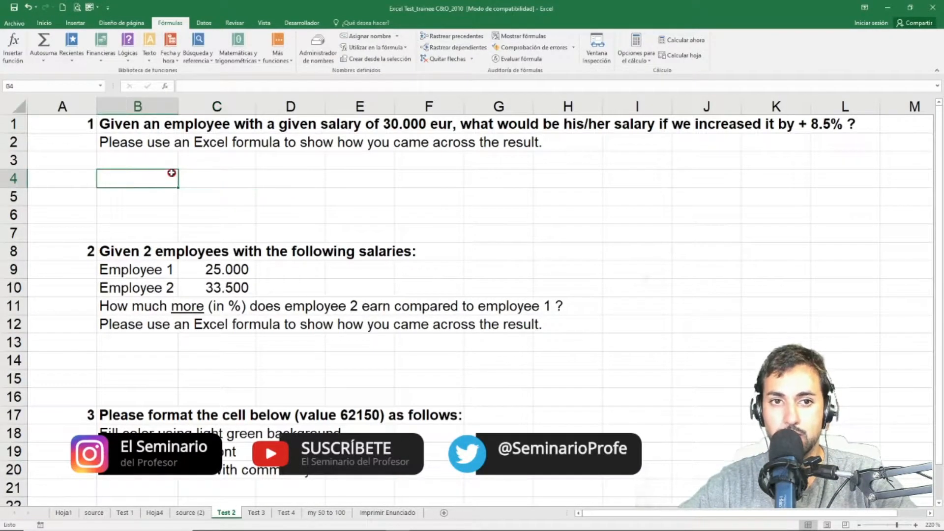
left_click(172, 160)
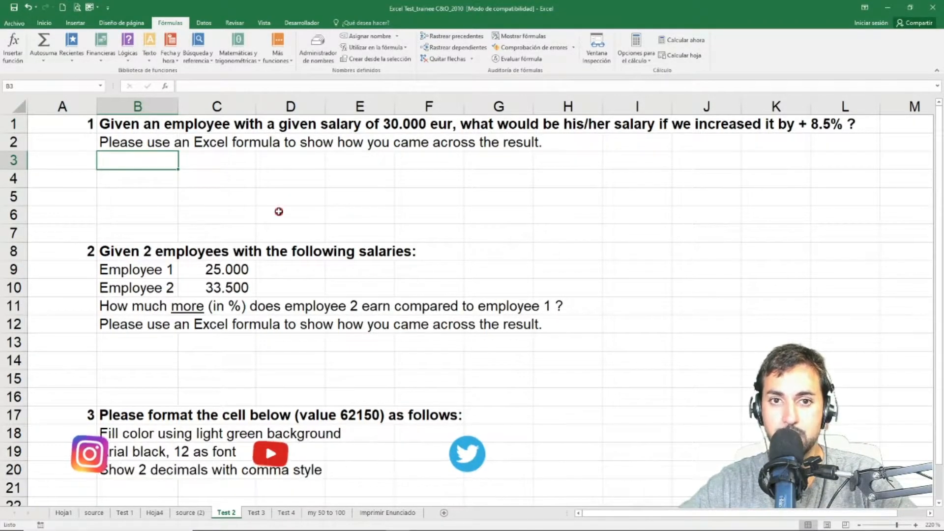
left_click(197, 186)
left_click(120, 183)
left_click(131, 164)
left_click(146, 185)
left_click(238, 179)
key("Left")
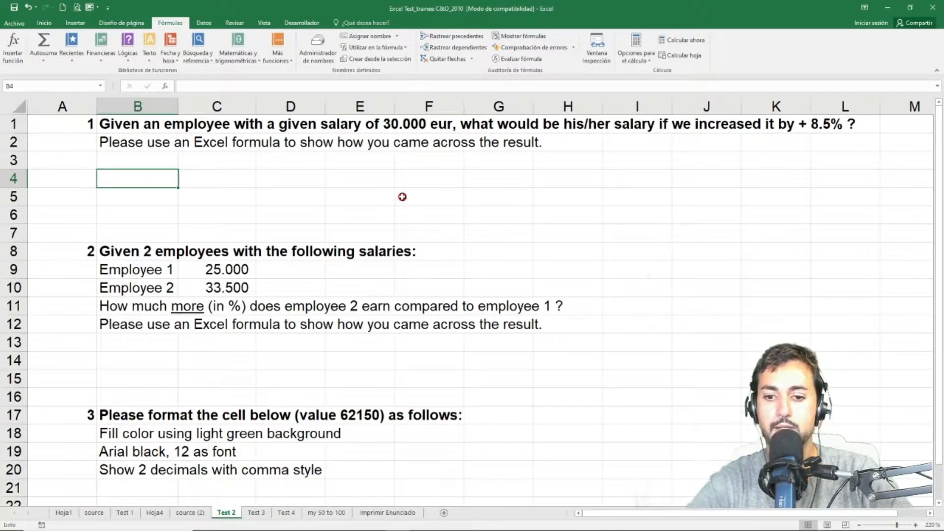
type("Salario")
key("Return")
type("30000")
key("Return")
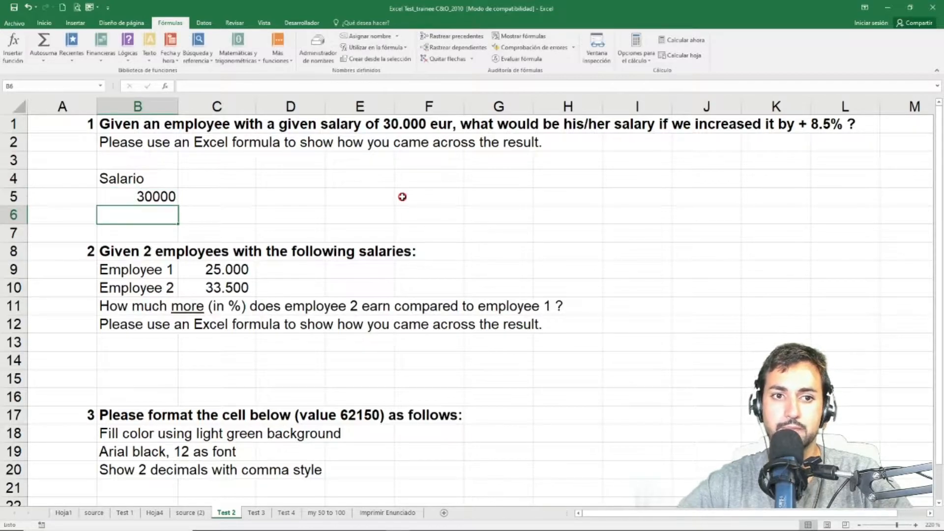
Format the salary in B5 with the Moneda number format.
left_click(121, 199)
left_click(44, 22)
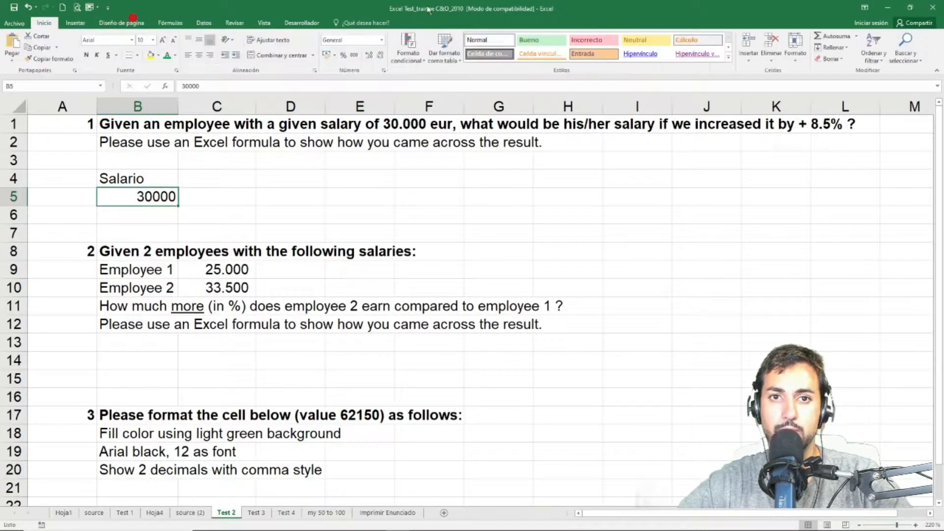
left_click(383, 40)
left_click(384, 99)
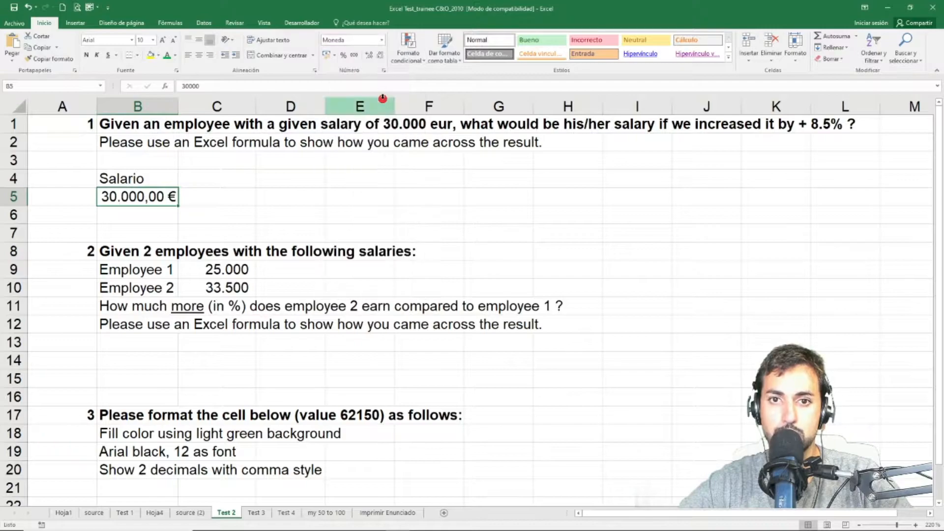
Enter the heading porcentaje in C4 and the value 0,085 in C5.
left_click(241, 196)
left_click(227, 178)
left_click(297, 193)
left_click(242, 185)
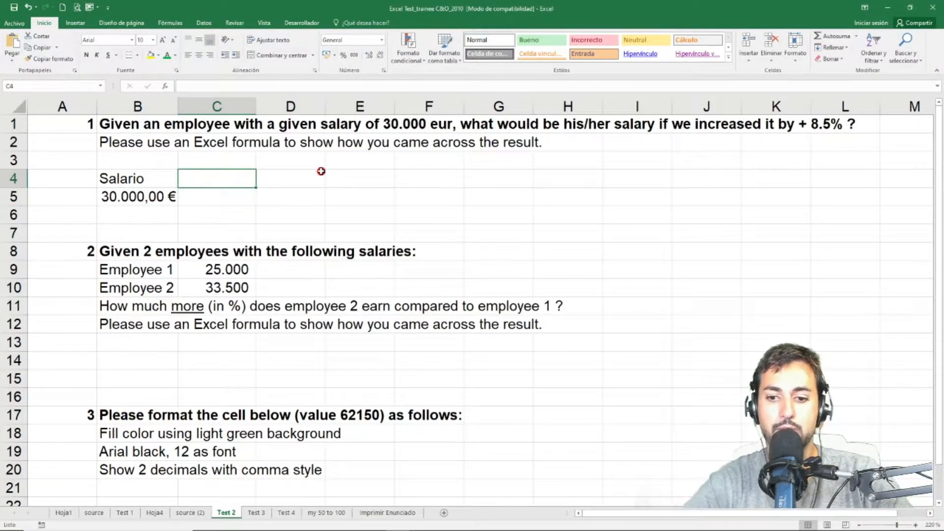
type("porcentajk")
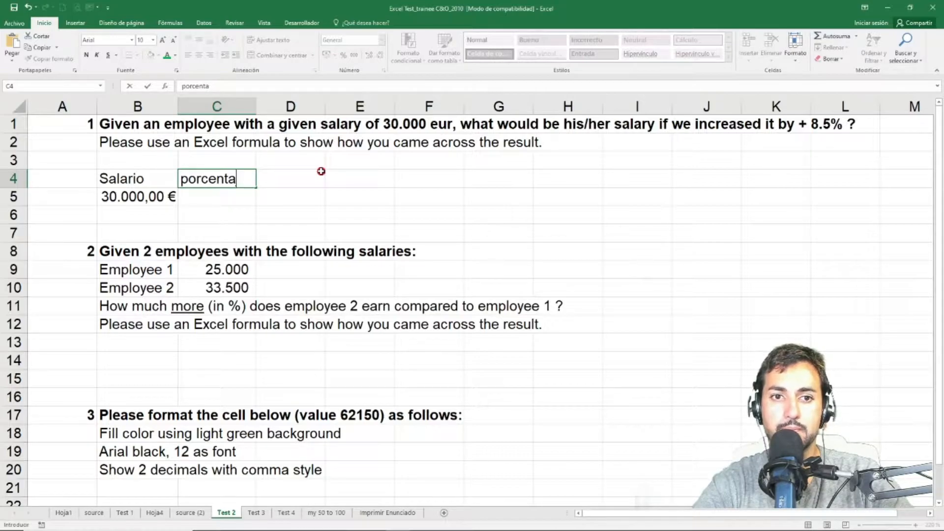
key("Return")
type("8")
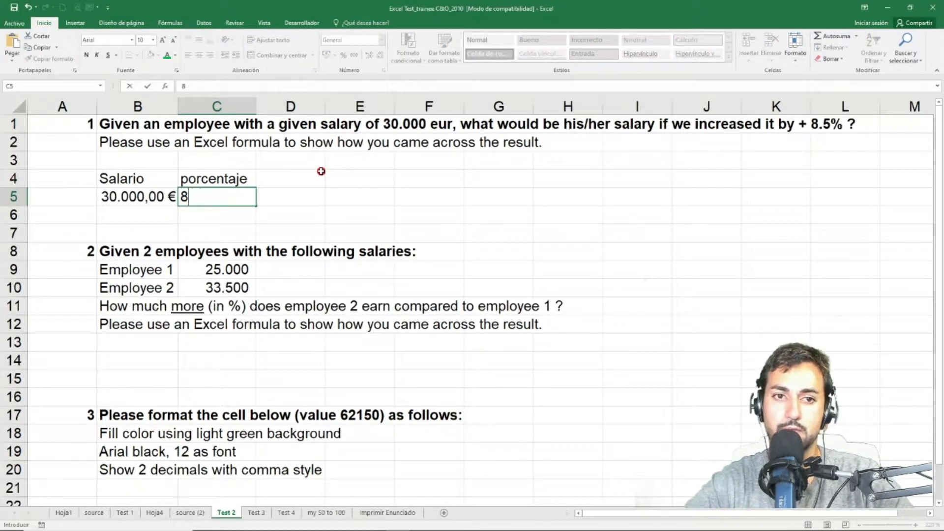
type(",50,085")
key("Return")
Format C5 as a percentage with one decimal place.
left_click(237, 194)
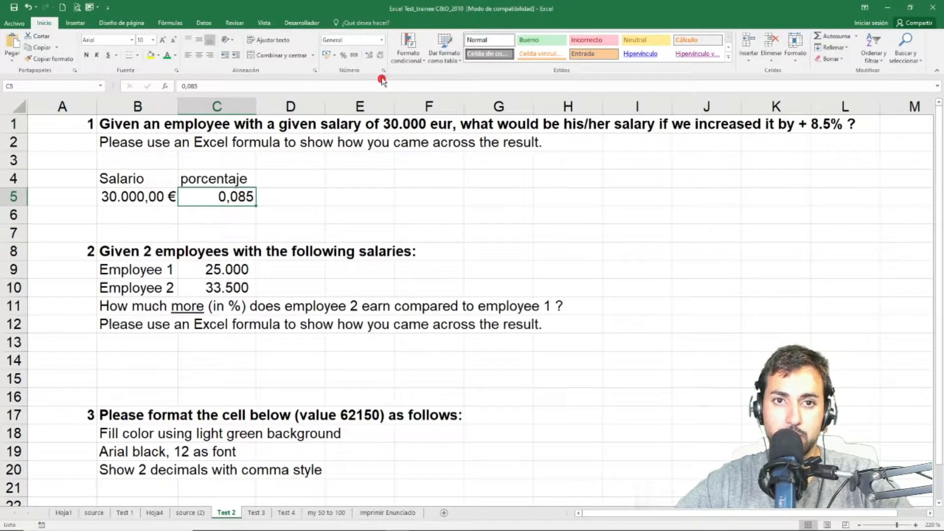
left_click(343, 55)
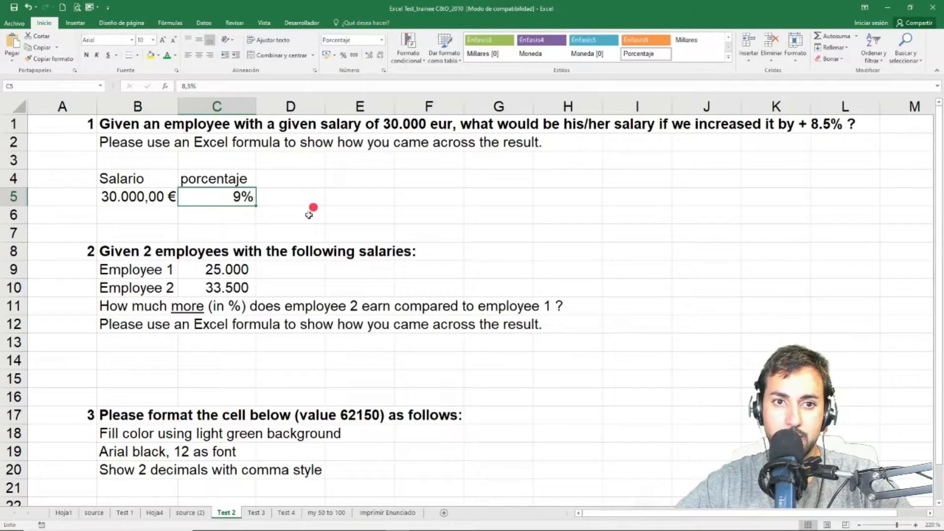
left_click(367, 54)
Enter the heading "% Subida en €" in E4.
left_click(389, 180)
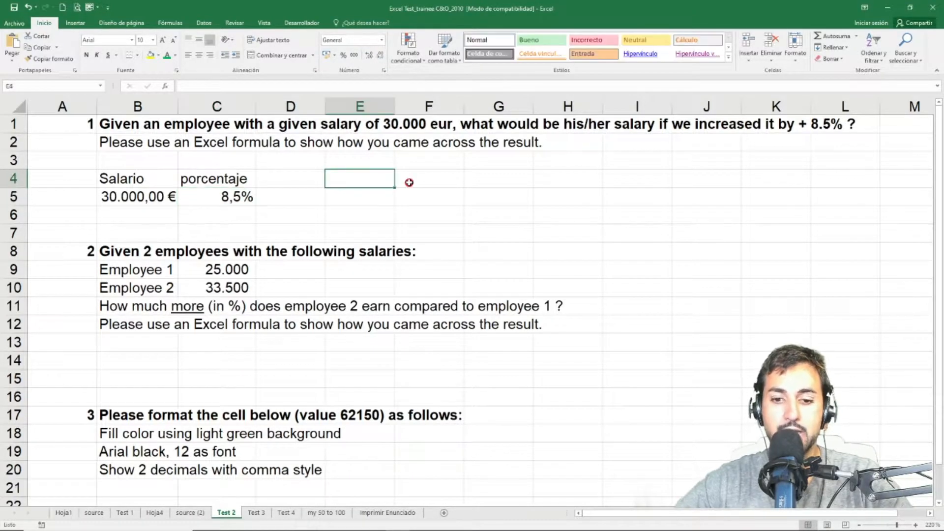
type("%")
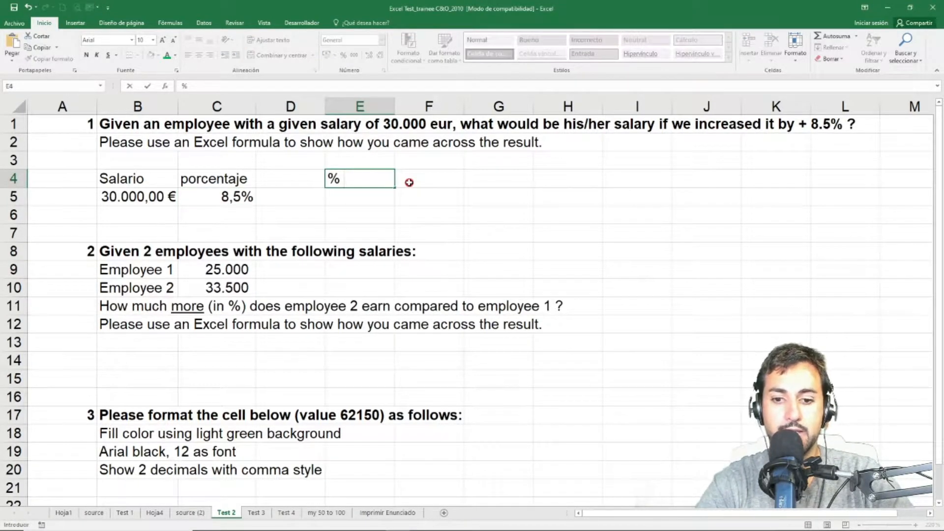
type(" IN")
key("BackSpace")
key("BackSpace")
type("Subida")
key("Return")
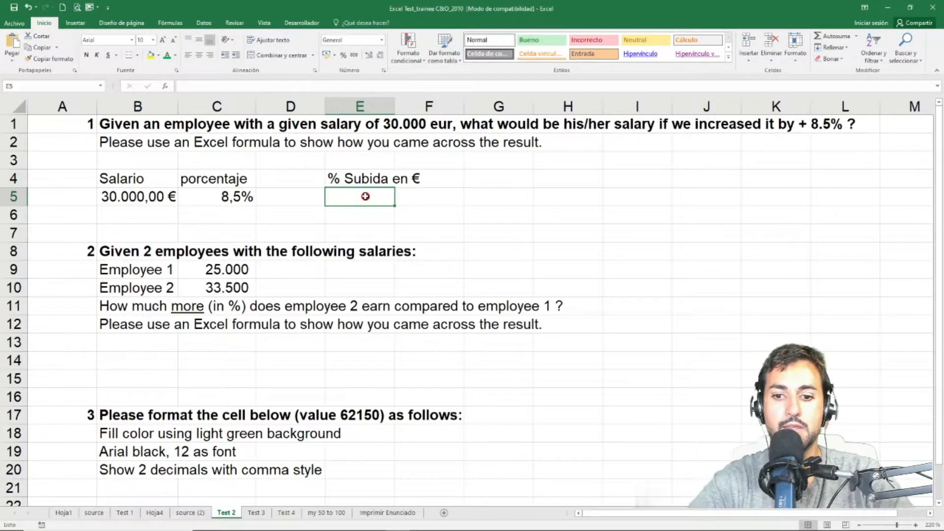
Enter the formula =B5*C5 in E5 to calculate the raise in euros.
type("=")
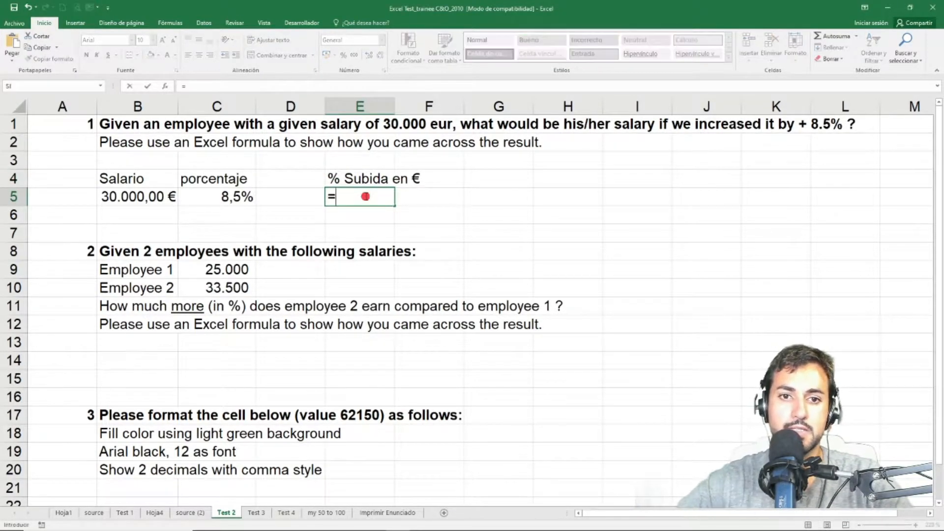
left_click(157, 203)
type("*")
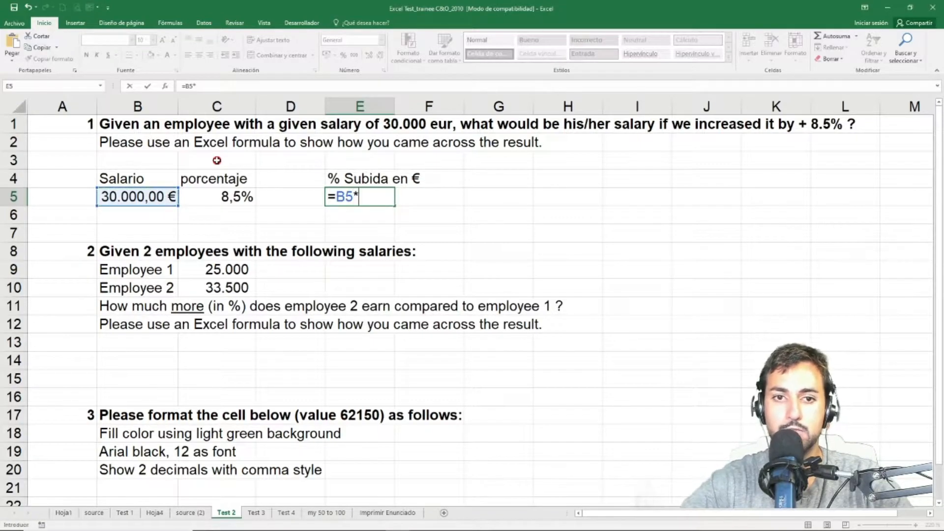
left_click(222, 196)
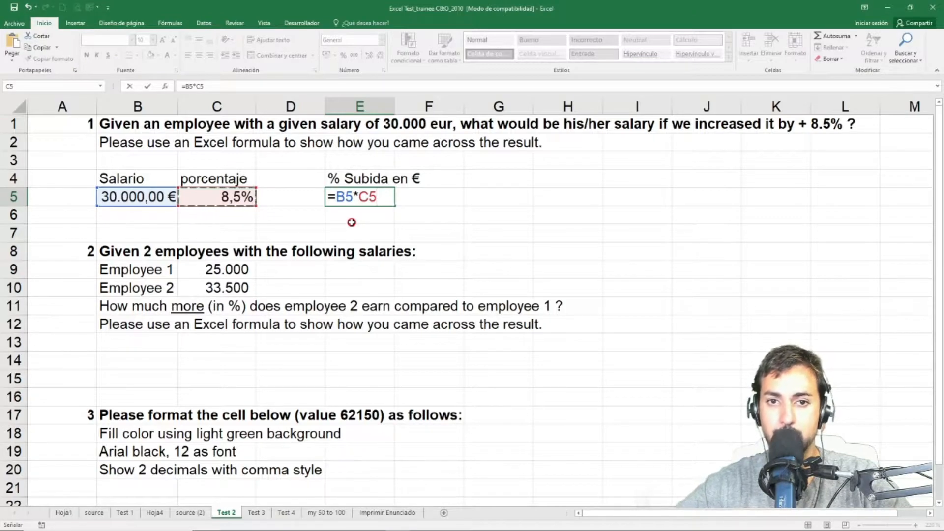
key("Return")
Widen column E so the "% Subida en €" heading fits within it.
left_click(381, 197)
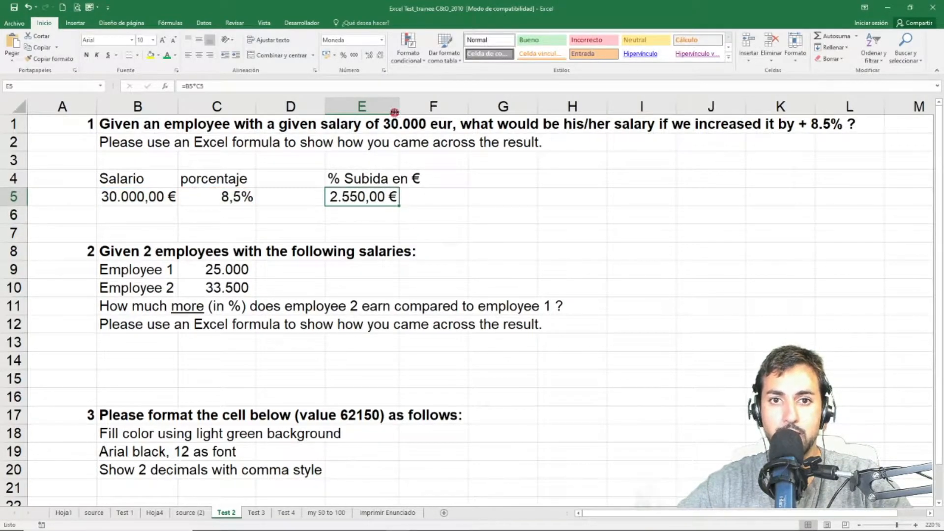
left_click_drag(399, 102, 411, 102)
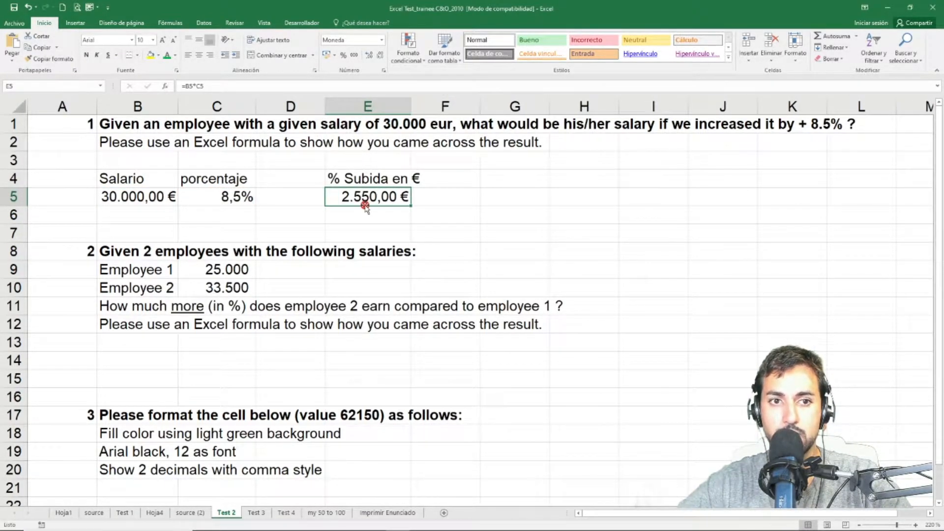
left_click(339, 222)
left_click(358, 192)
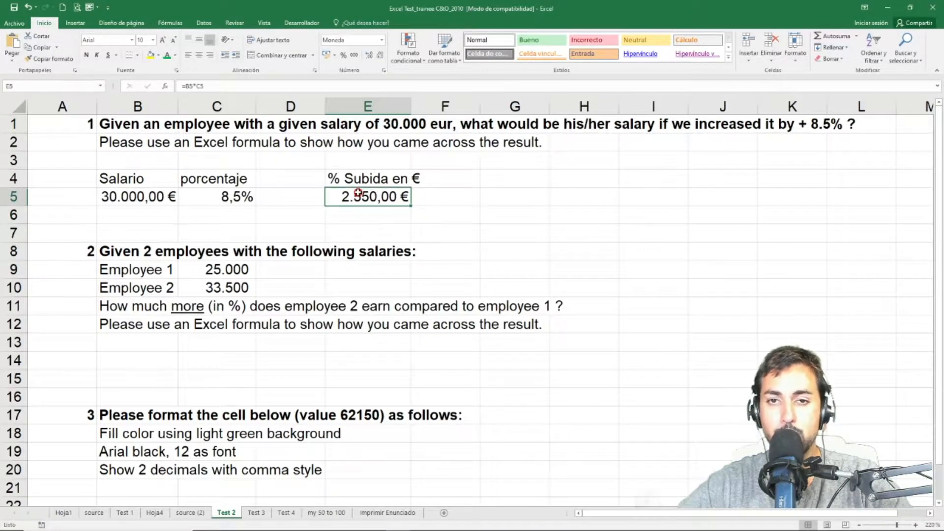
left_click_drag(411, 104, 438, 103)
Enter the heading "cobra en total (salario + incremento)" in F4.
left_click(466, 178)
type("co")
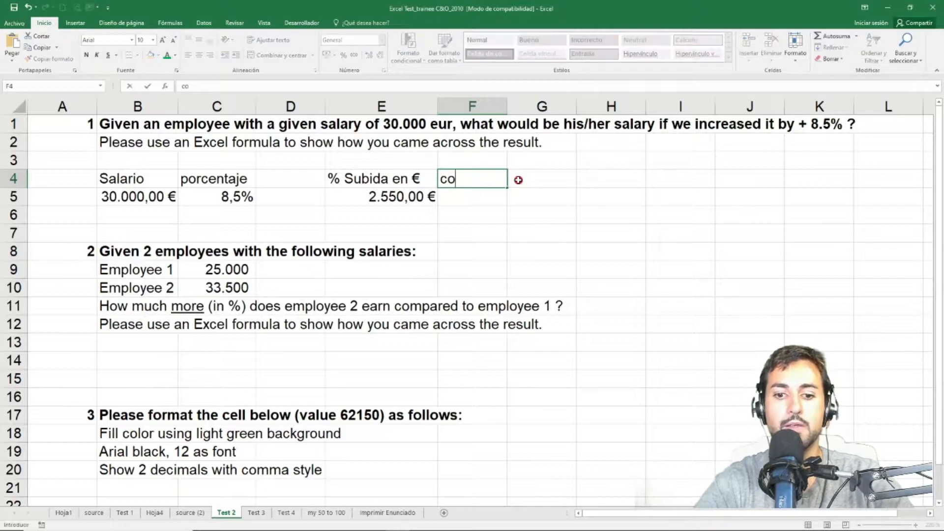
type("bra en total")
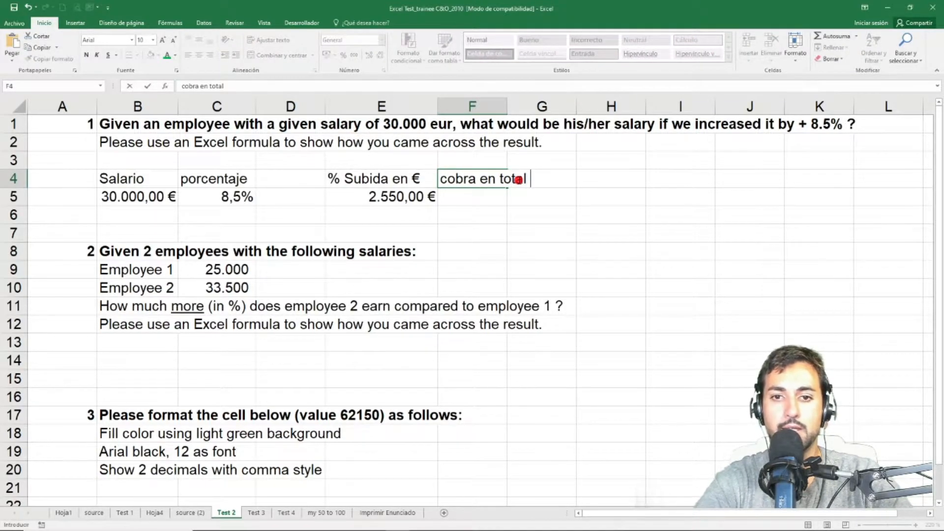
type(" (salia")
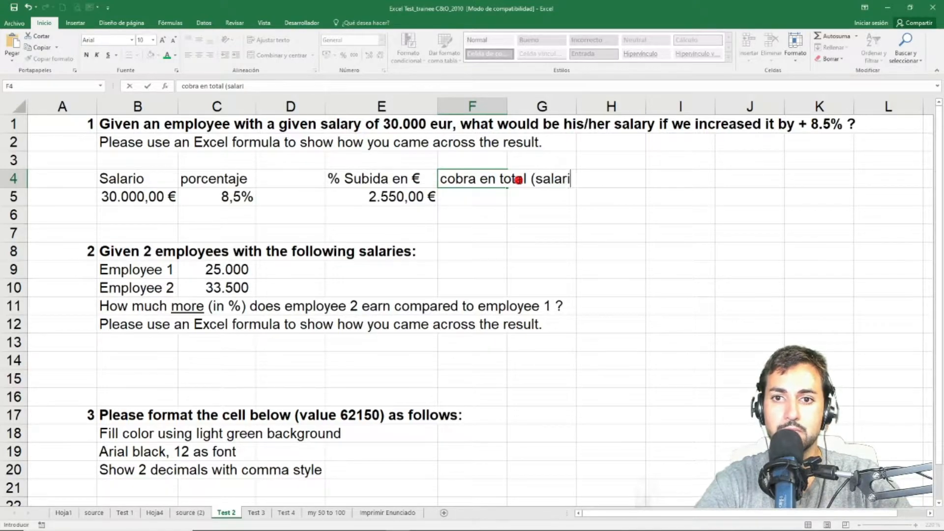
type("io + incremento")
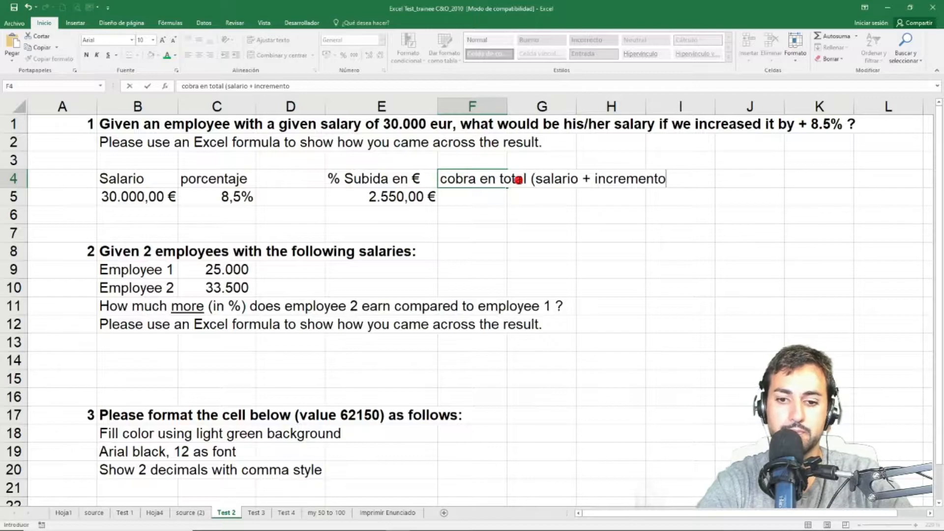
type(")")
key("Return")
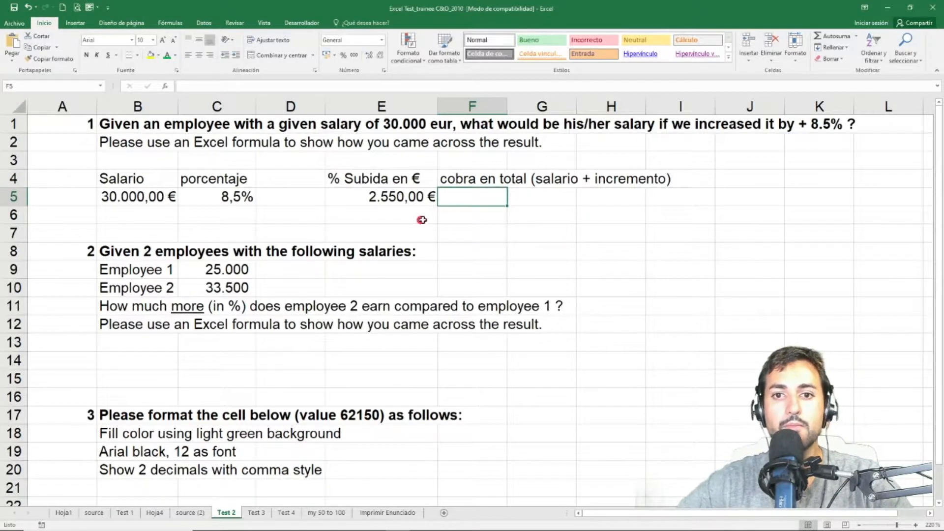
Enter the formula =B5*(1+C5) in F5 to calculate the total salary including the increase.
left_click(140, 196)
left_click(393, 199)
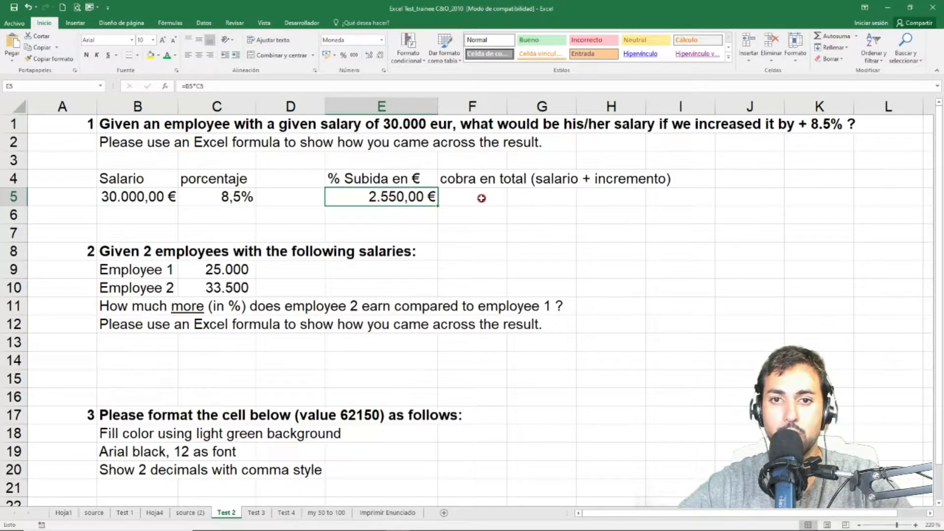
left_click(481, 199)
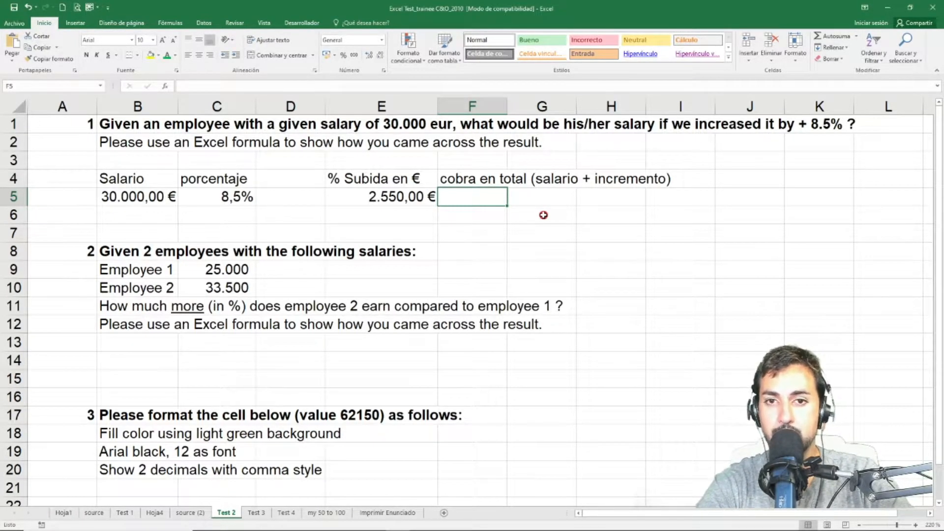
type("=")
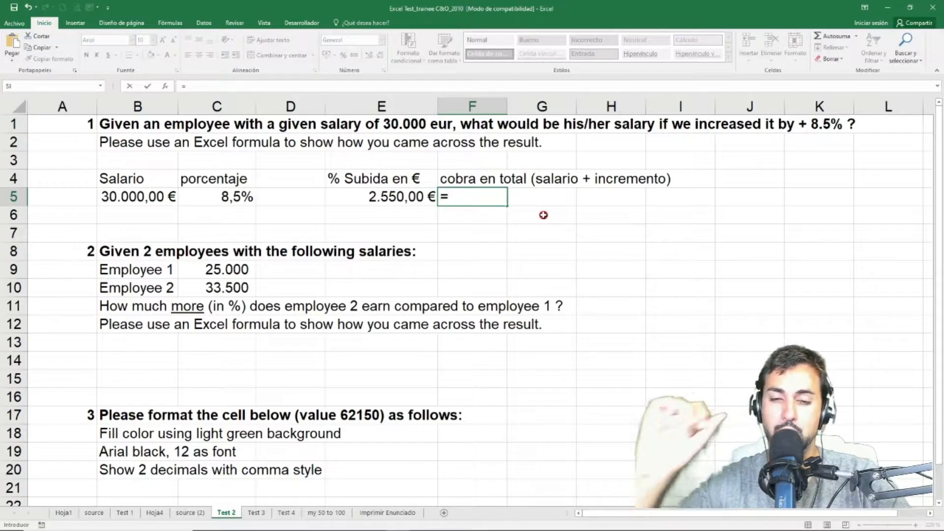
left_click(134, 197)
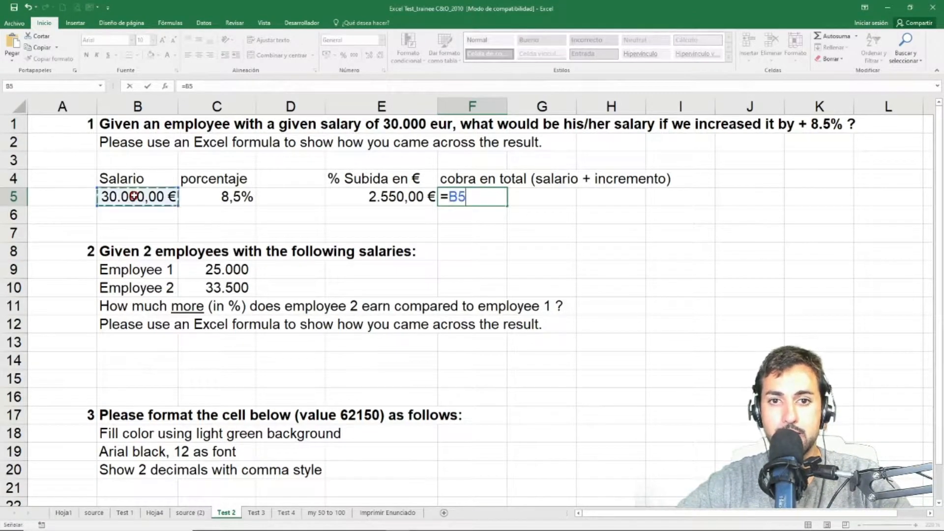
type("*")
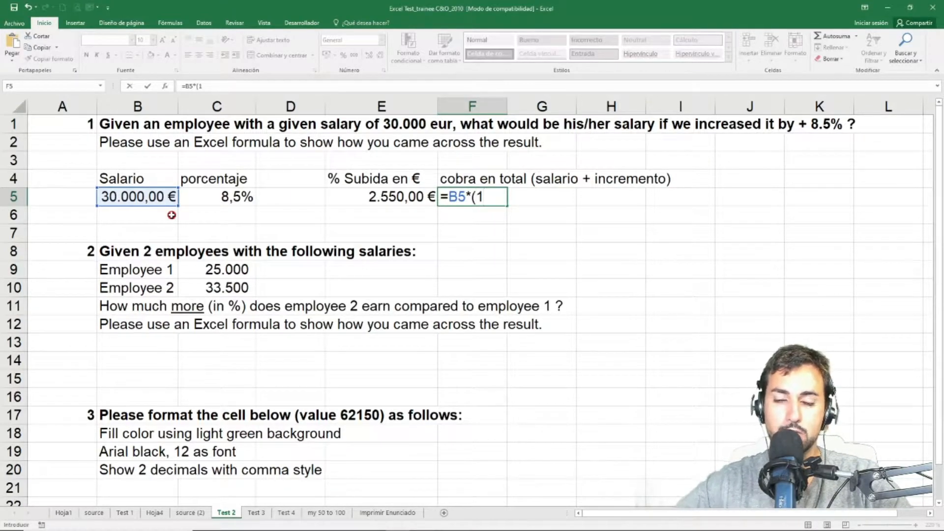
type("(1")
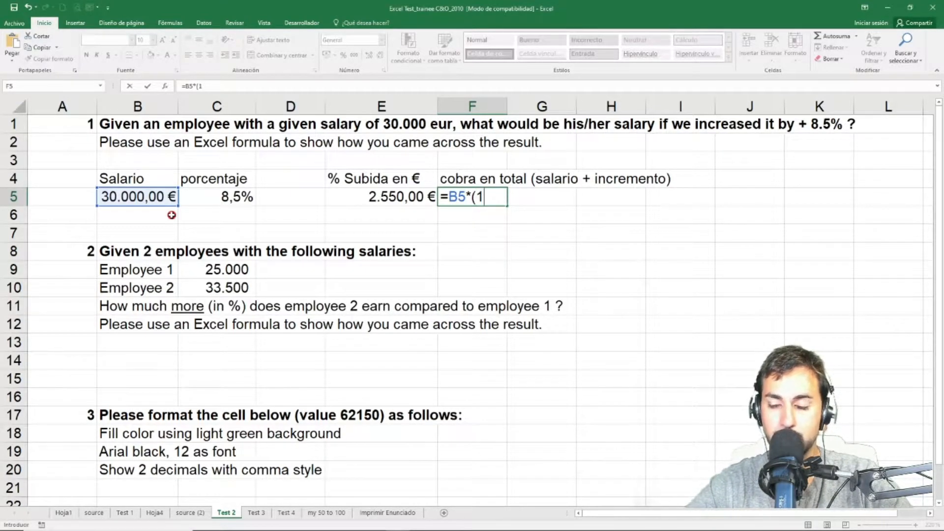
type("+")
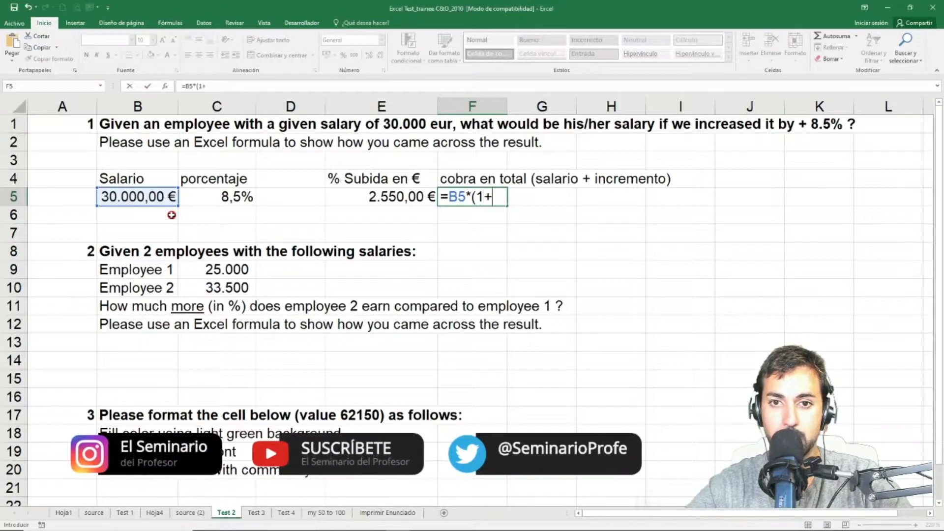
left_click(231, 200)
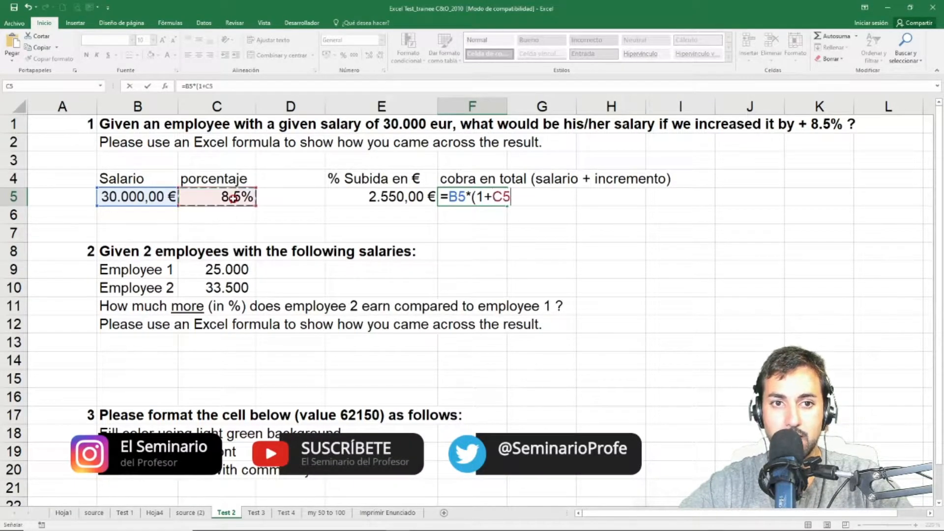
type(")")
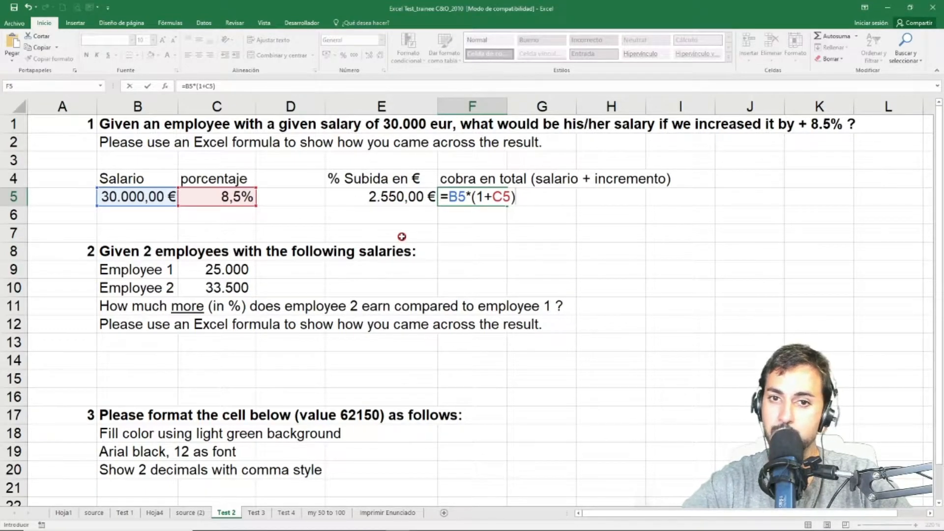
key("Return")
Format the total salary in F5 with the Moneda number format and widen column F.
left_click(492, 198)
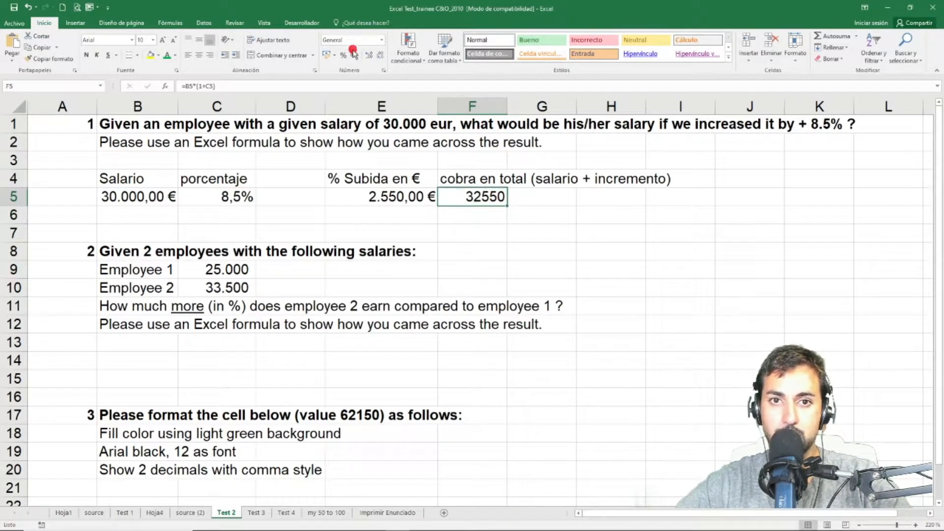
left_click(381, 40)
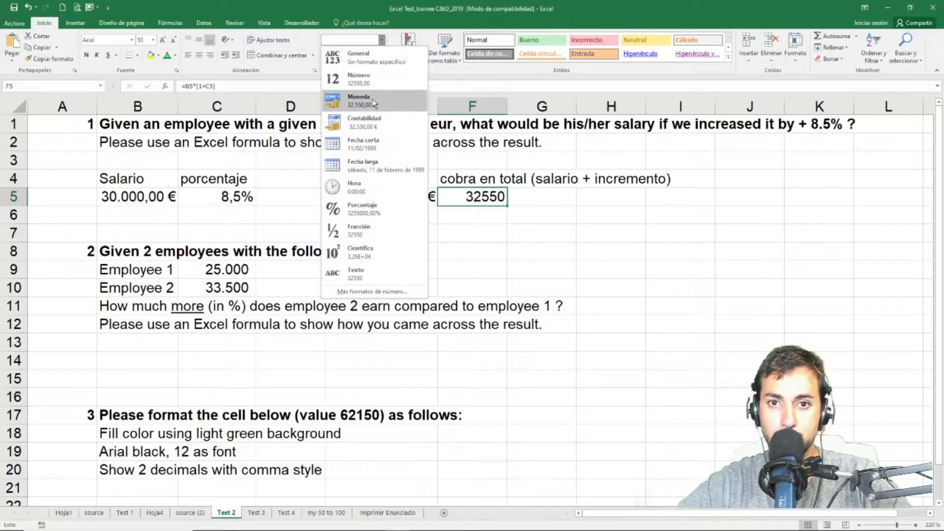
left_click(359, 98)
left_click(570, 213)
left_click_drag(522, 114, 542, 108)
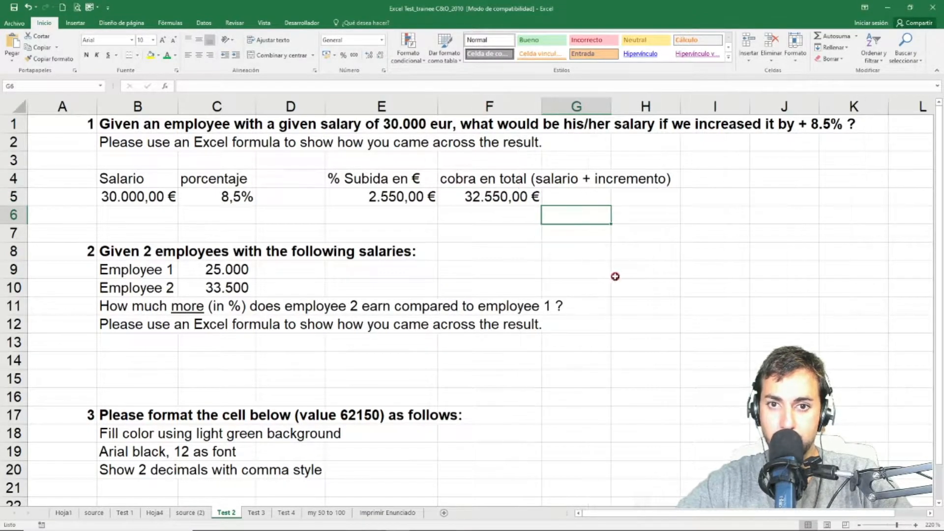
Enter the explanatory note "salario*108,5%" in F6 below the total salary.
left_click(616, 274)
left_click(514, 219)
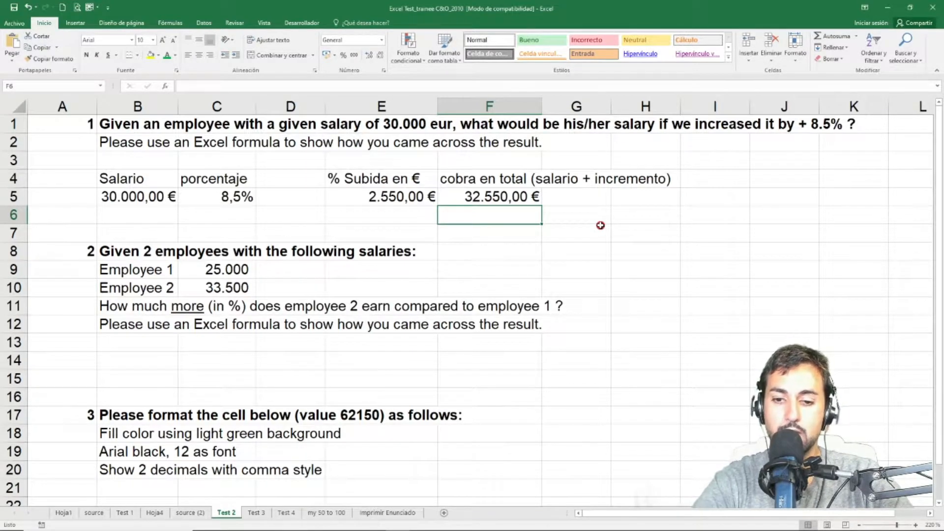
type("salario*108,")
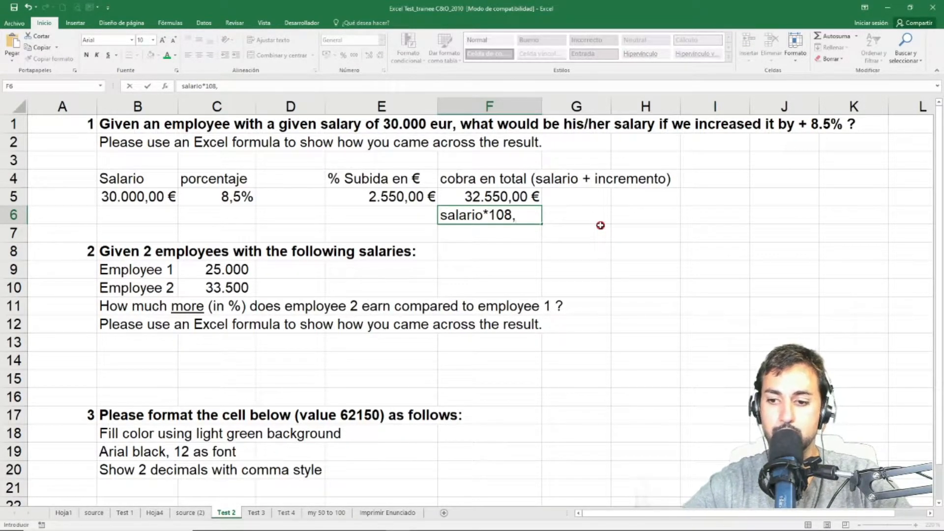
type("%")
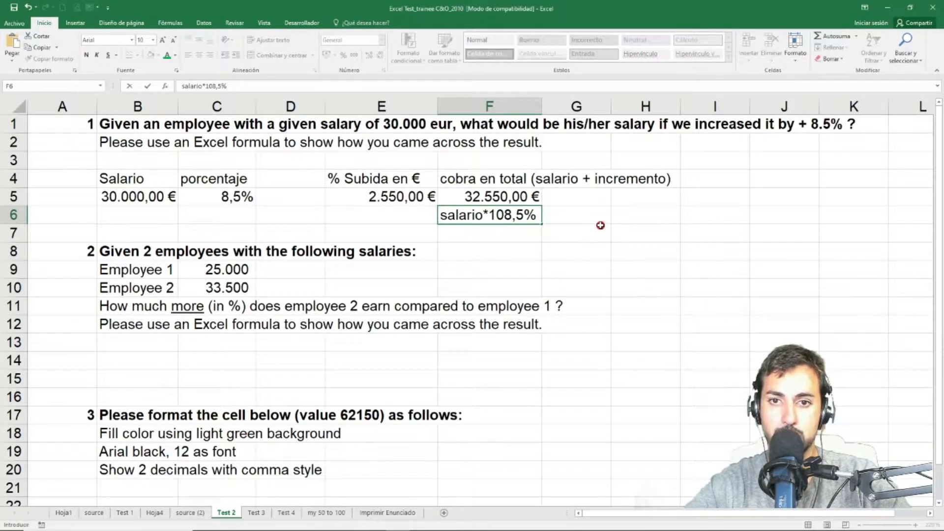
key("Return")
left_click(440, 220)
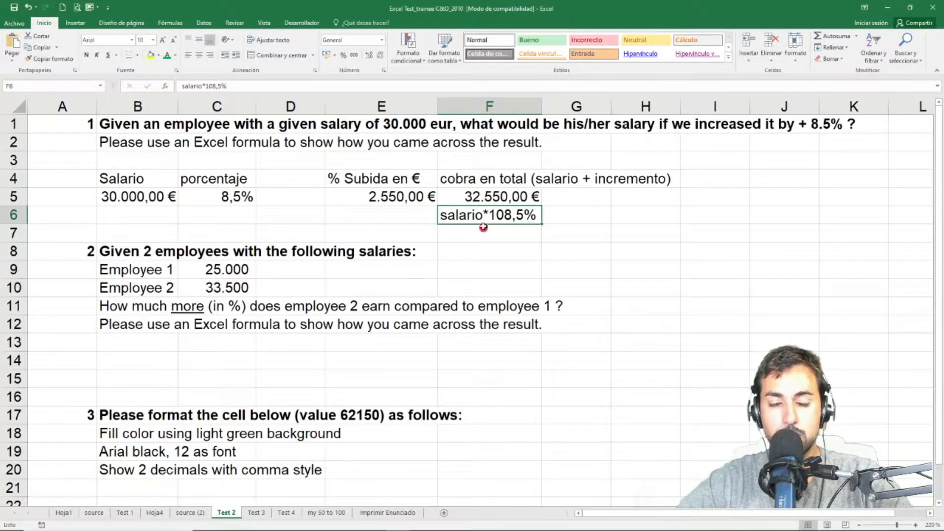
left_click(134, 191)
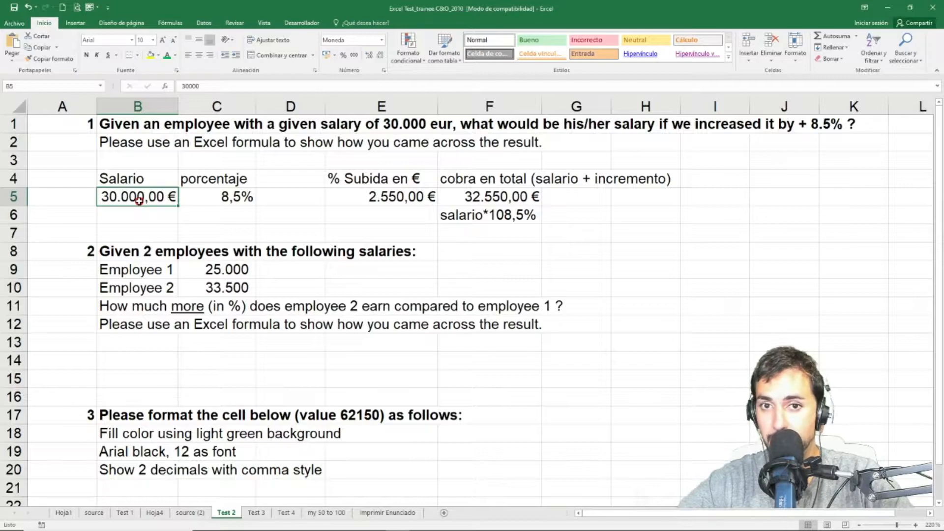
left_click(501, 224)
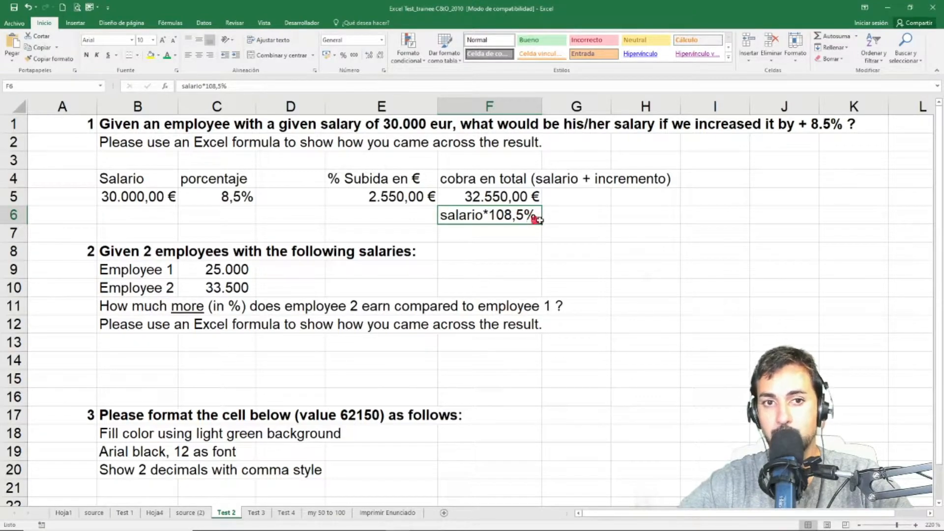
left_click(576, 199)
left_click(615, 234)
left_click(490, 217)
Copy the formula text B5*(1+C5) without its equals sign from F5 and paste it as plain text into I3.
left_click(523, 200)
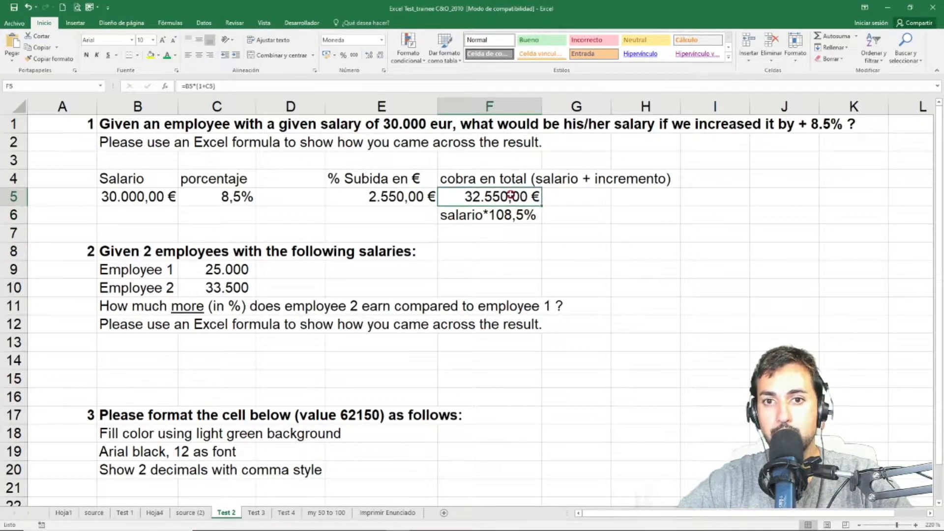
double_click(512, 196)
left_click_drag(510, 198, 446, 199)
key("ctrl+c")
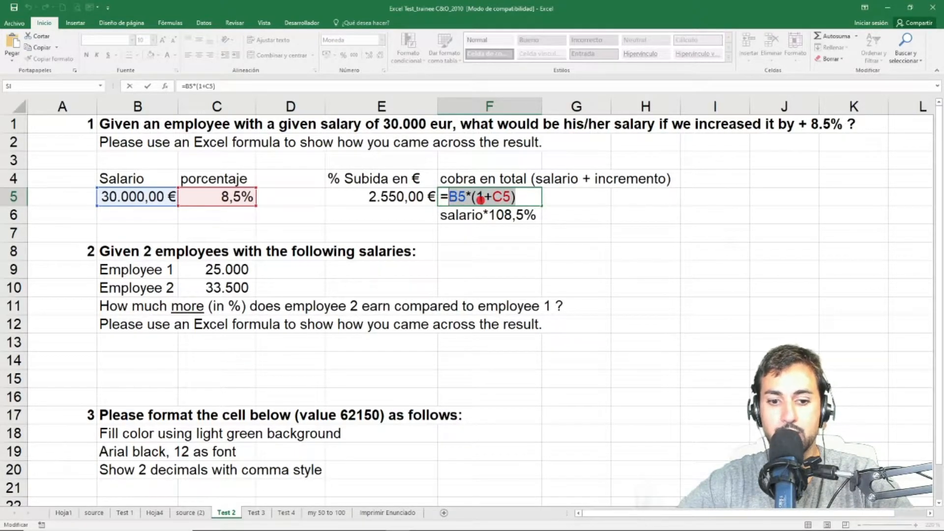
key("Escape")
left_click(576, 147)
left_click(650, 194)
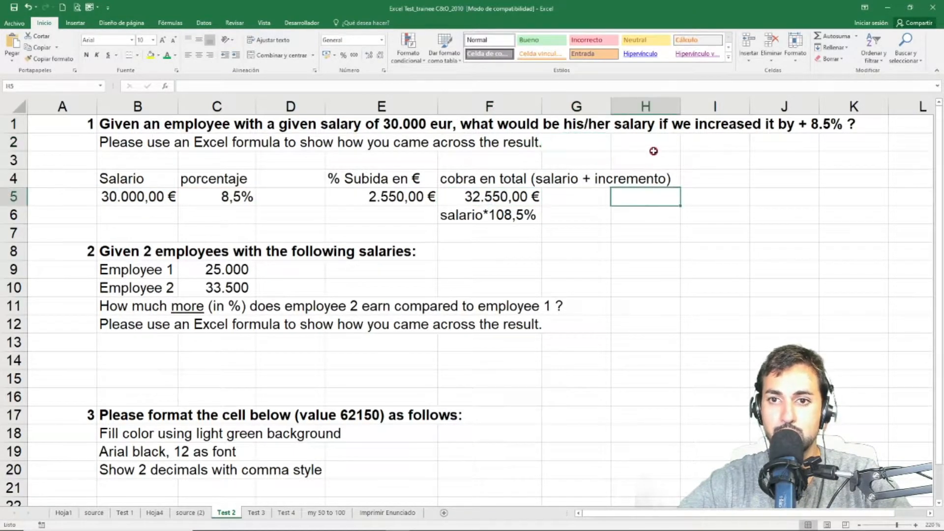
left_click(698, 160)
key("ctrl+v")
left_click(691, 218)
left_click(724, 162)
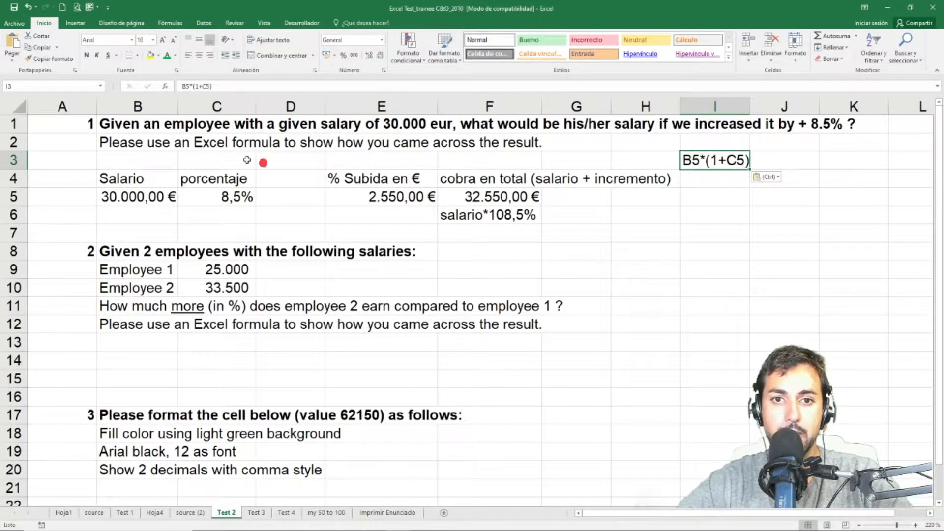
Change the raise percentage in C5 to 10% to test the salary formulas.
left_click(469, 197)
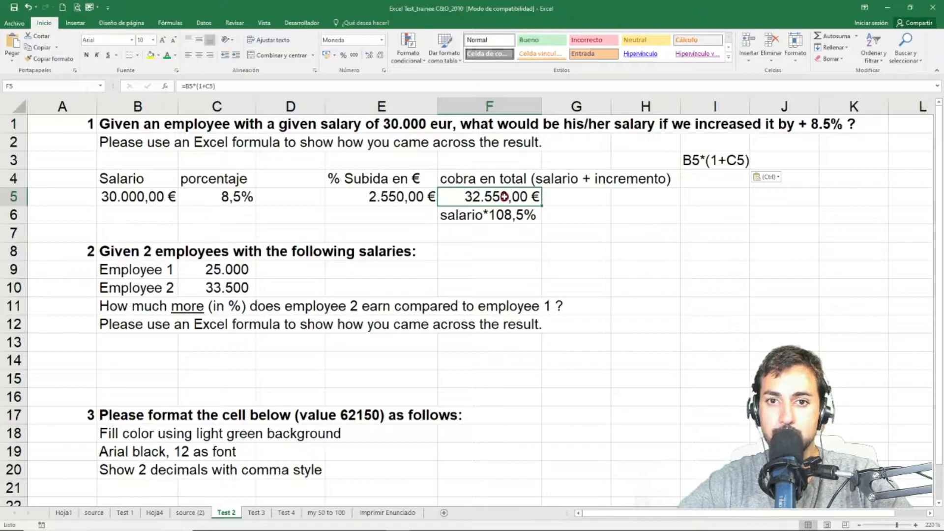
left_click(223, 198)
type("10")
key("Return")
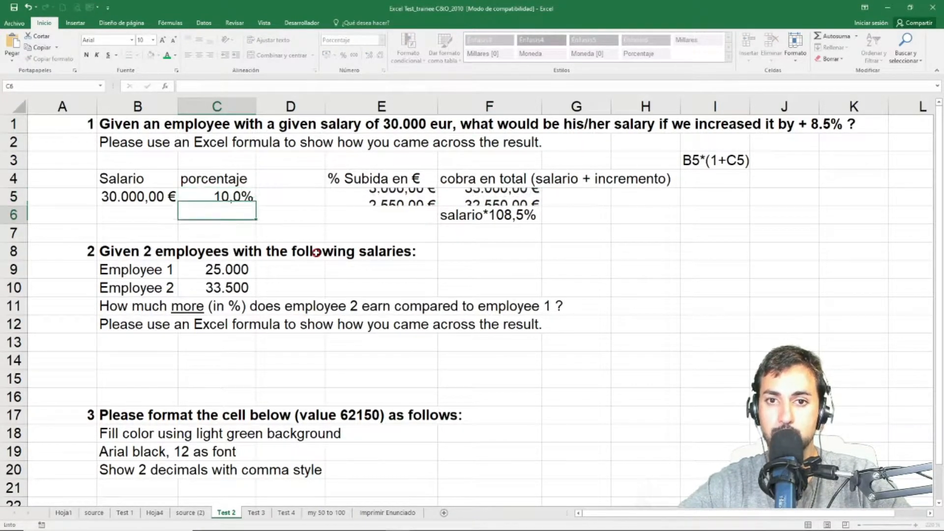
Set the raise percentage in C5 back to 8,5%.
left_click(493, 196)
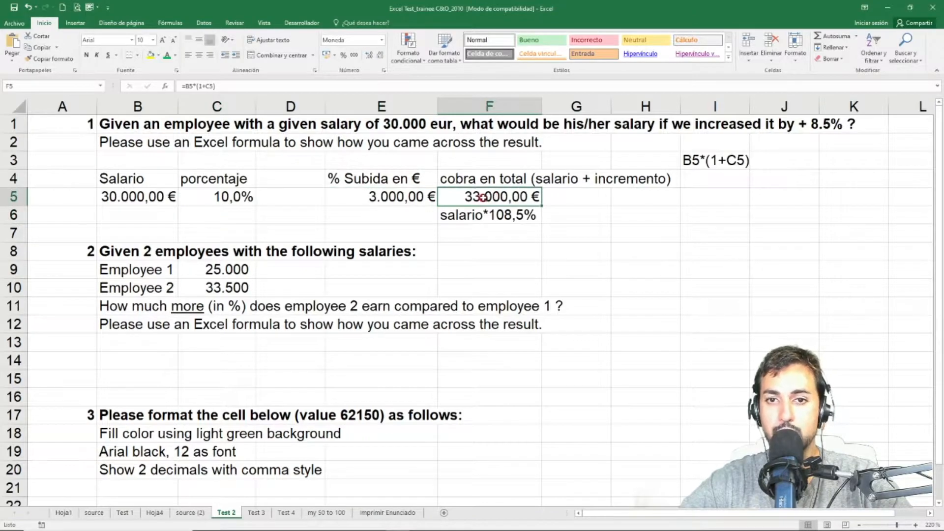
left_click(238, 198)
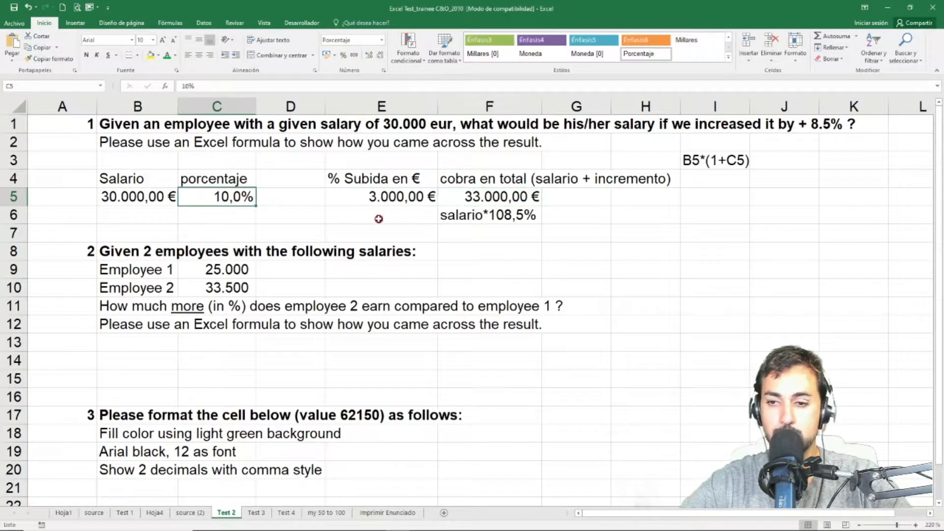
type("8,5")
key("Return")
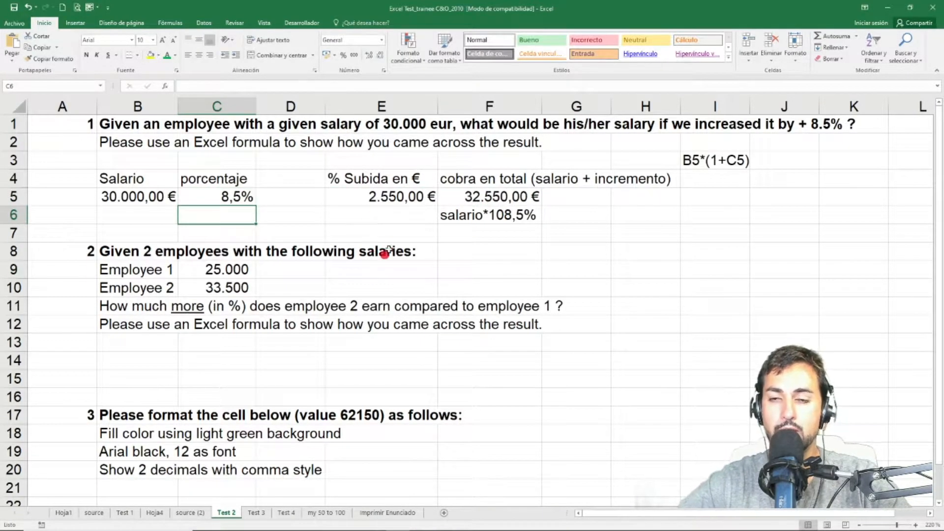
left_click(684, 235)
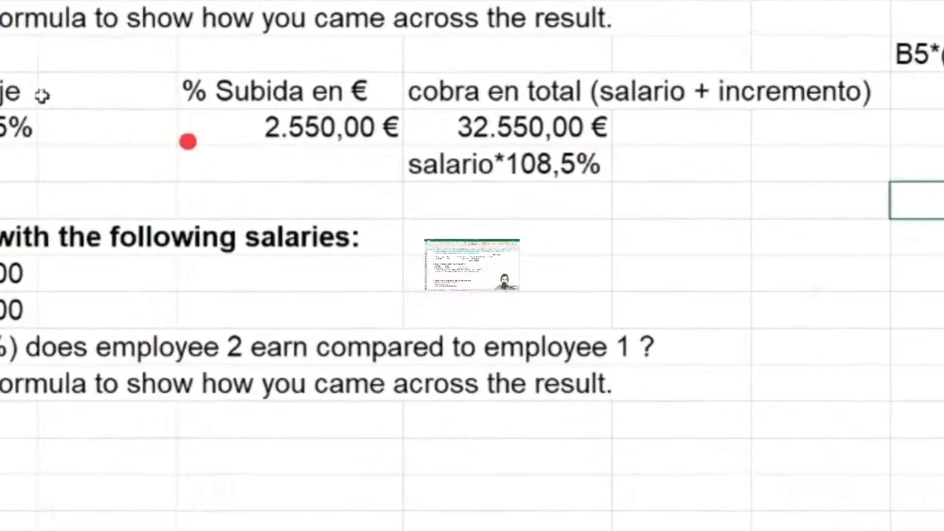
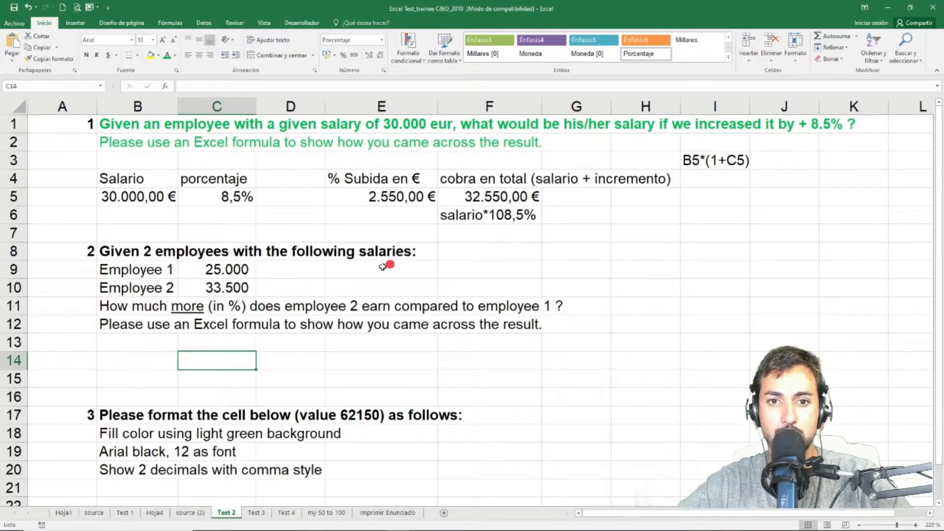
Divide employee 2's salary by employee 1's in F9 with =C10/C9 and format the result as a percentage.
left_click_drag(137, 274, 211, 294)
left_click(310, 342)
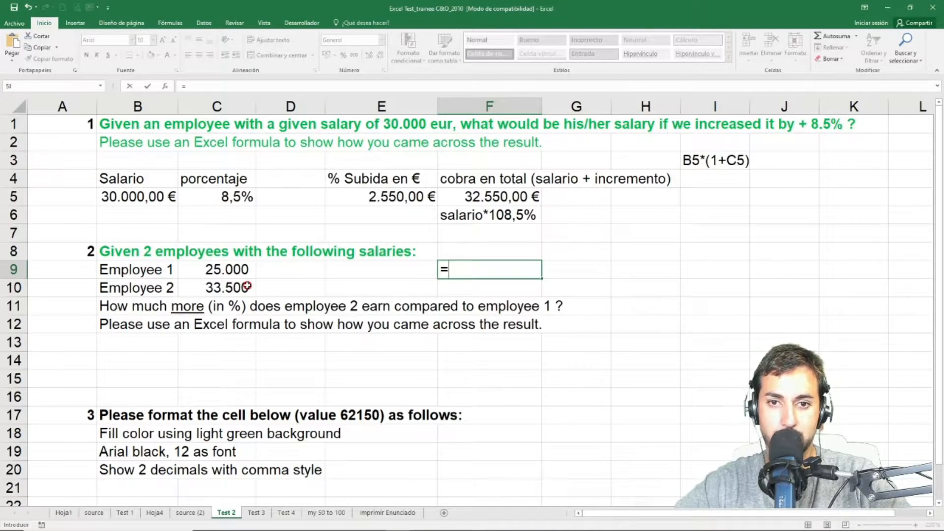
left_click(247, 286)
type("/")
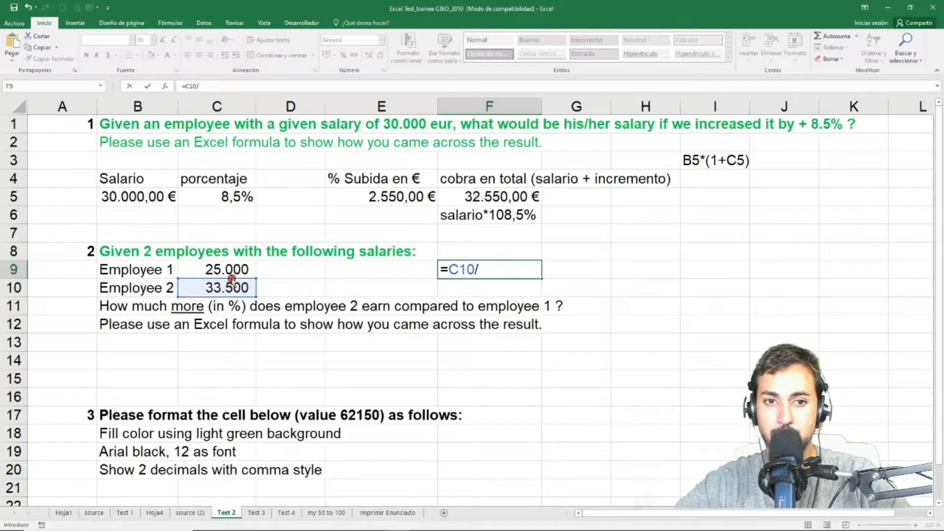
left_click(232, 276)
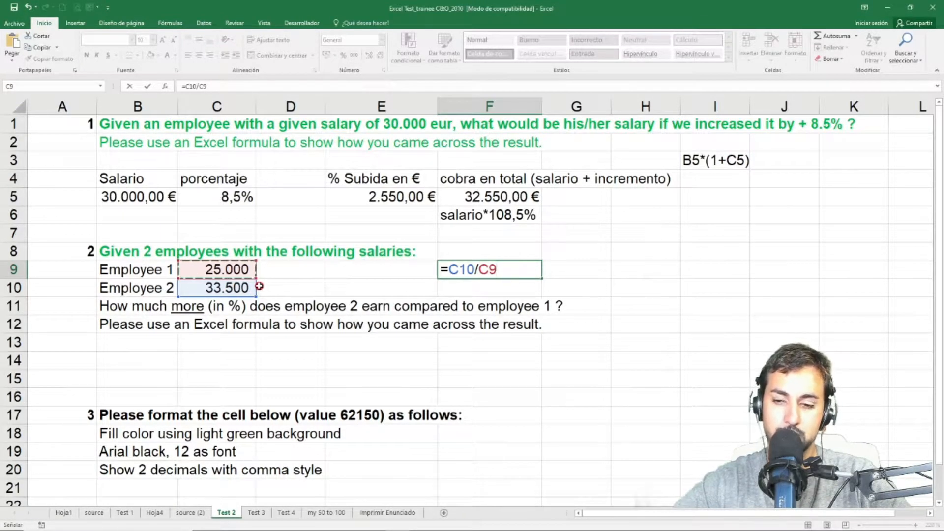
key("Return")
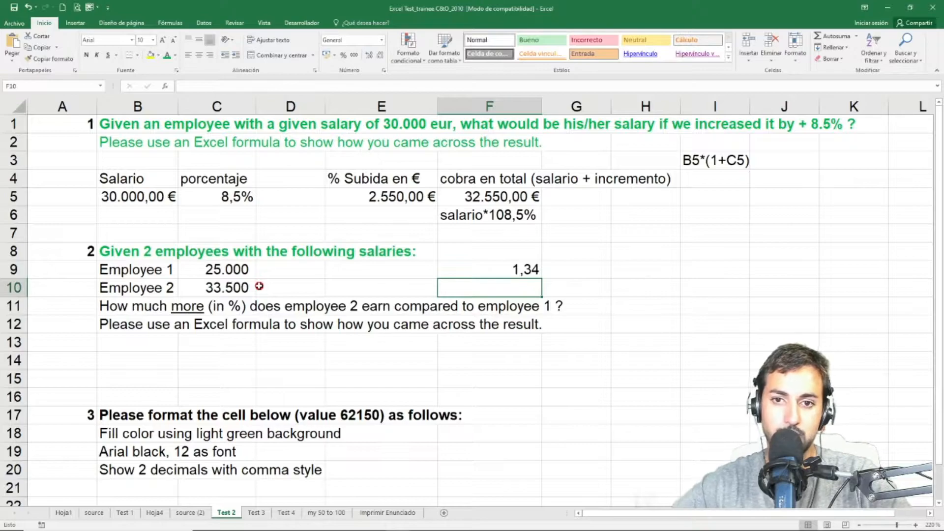
left_click(538, 269)
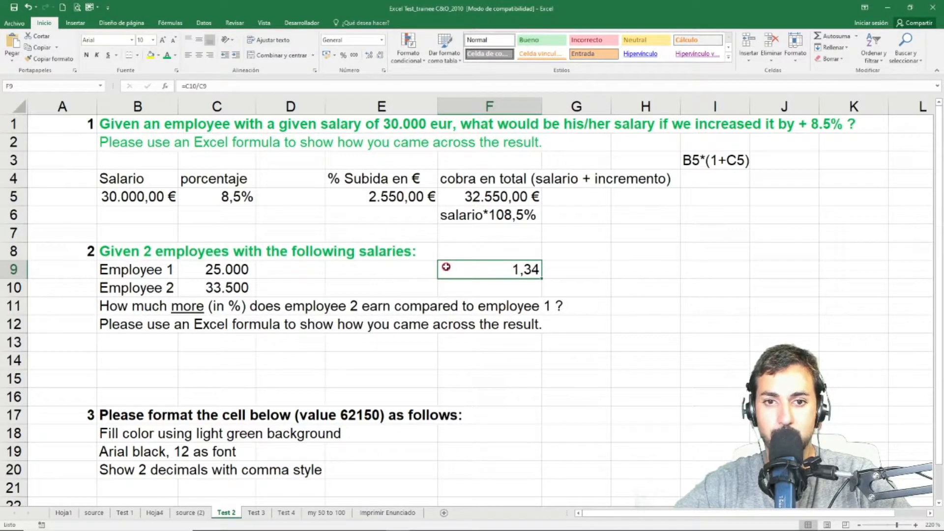
left_click(344, 56)
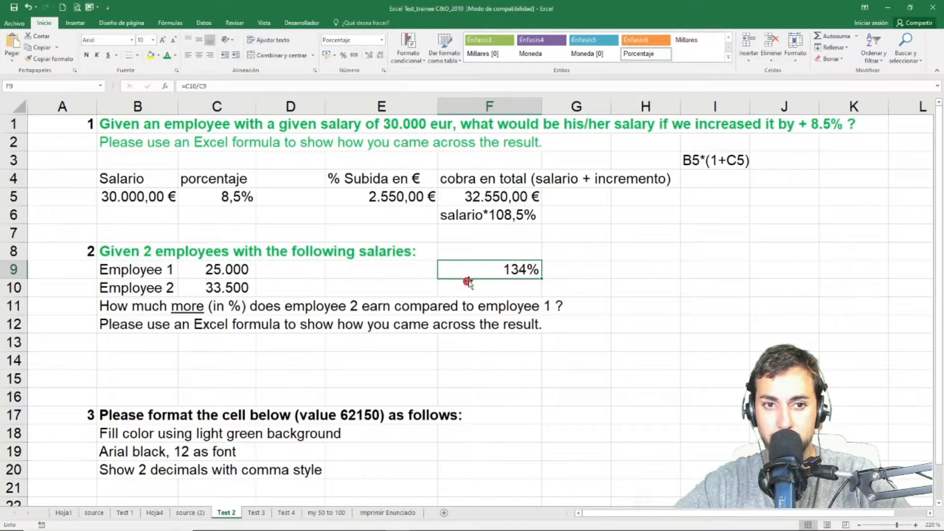
Change the formula in F9 to =(C10/C9)-1 so it gives only how much more employee 2 earns.
double_click(523, 269)
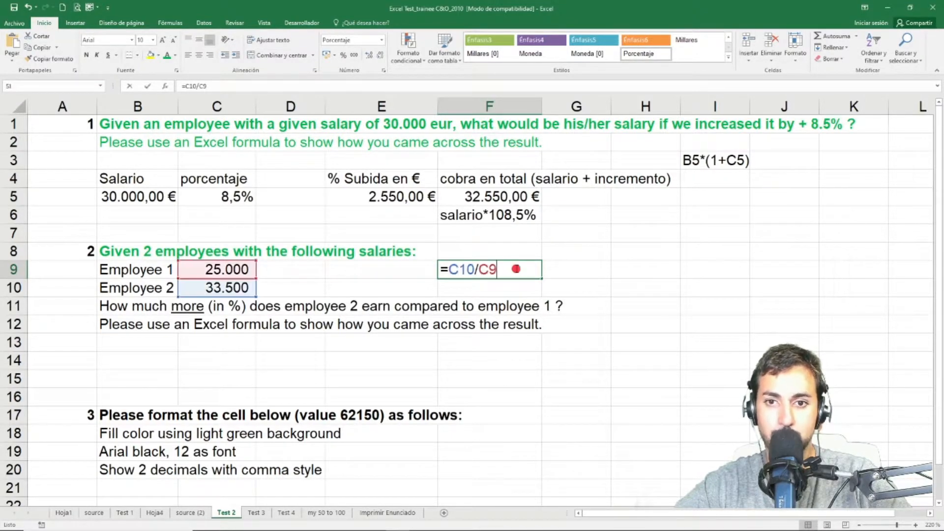
left_click(449, 269)
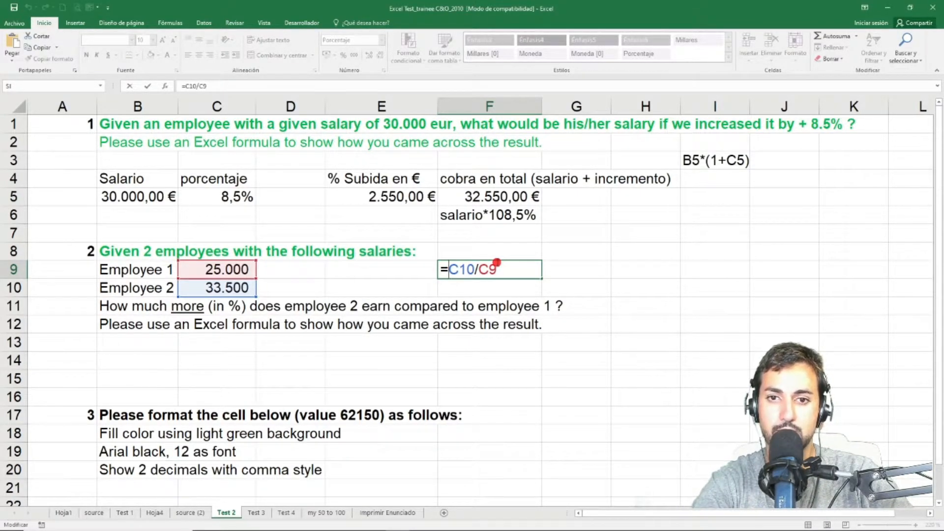
type("(")
left_click(507, 268)
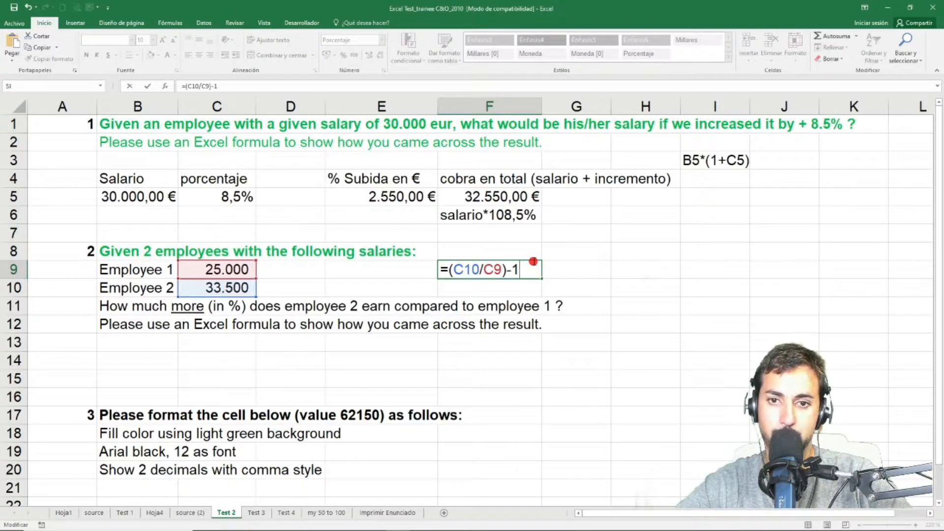
key("Return")
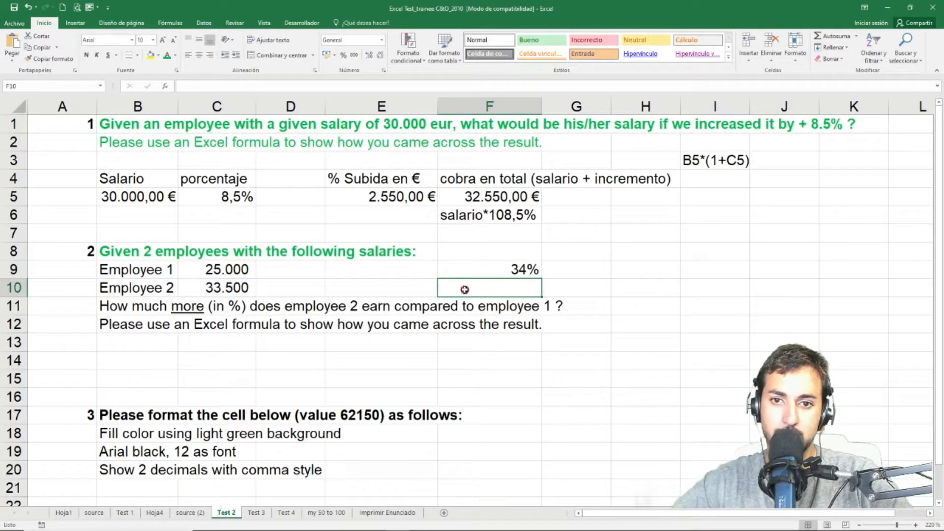
left_click(481, 268)
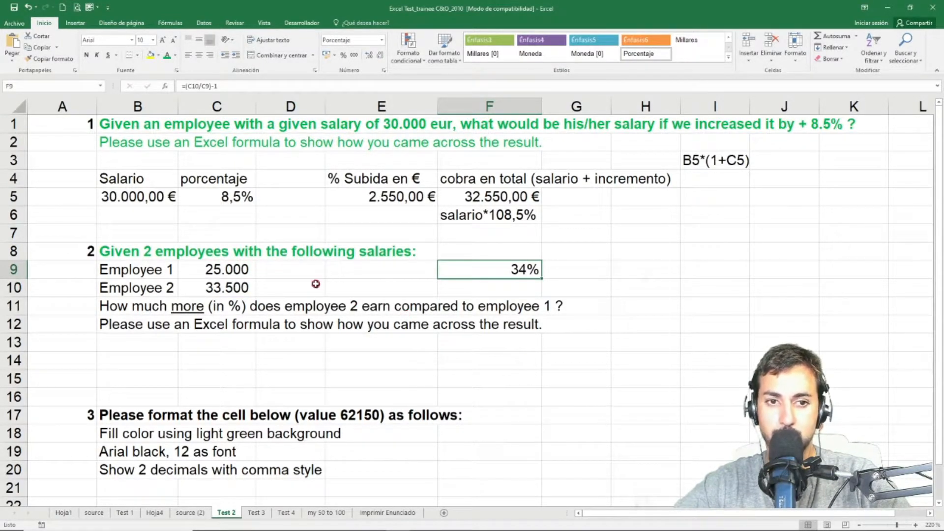
left_click(236, 309)
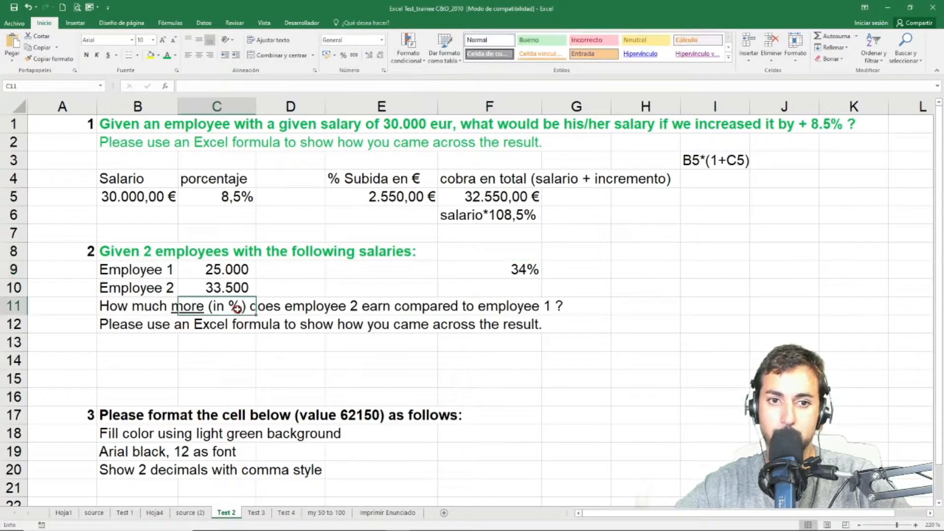
left_click(514, 266)
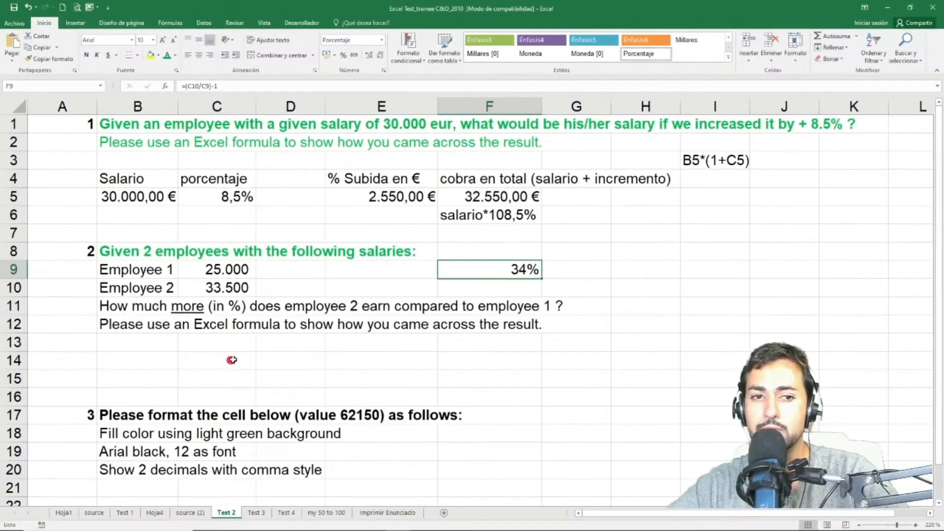
Read the cell formatting task in question 3 and enter its value 62150 in F19.
left_click(427, 324)
scroll(428, 305, "down", 2)
left_click(140, 327)
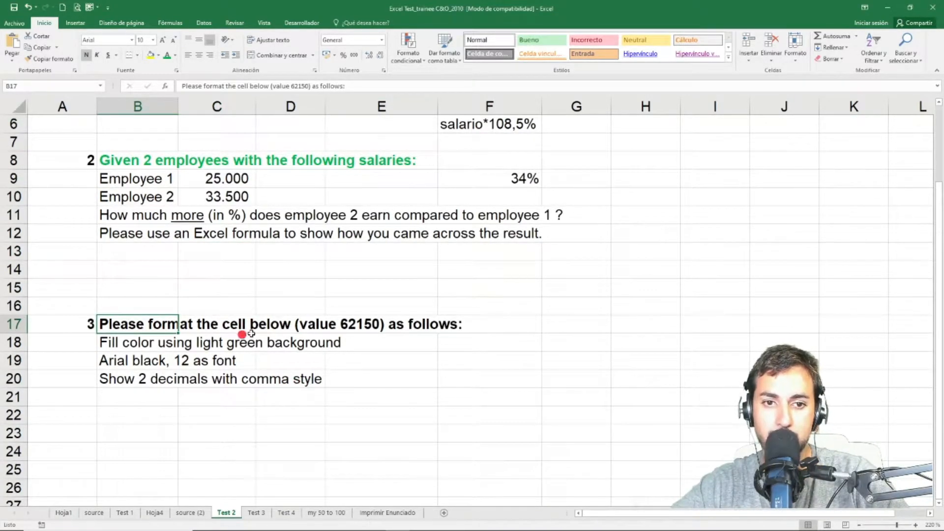
left_click(316, 327)
left_click(212, 330)
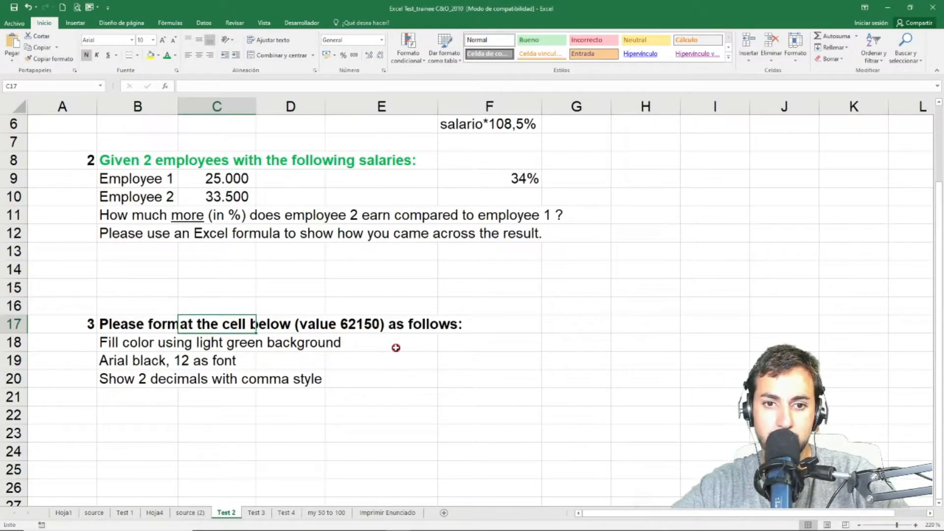
left_click(420, 327)
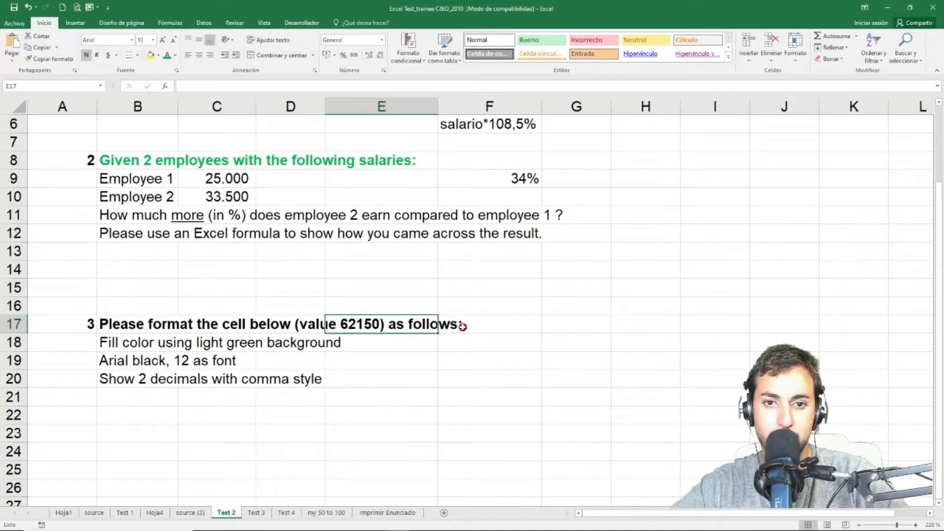
left_click(488, 364)
type("62")
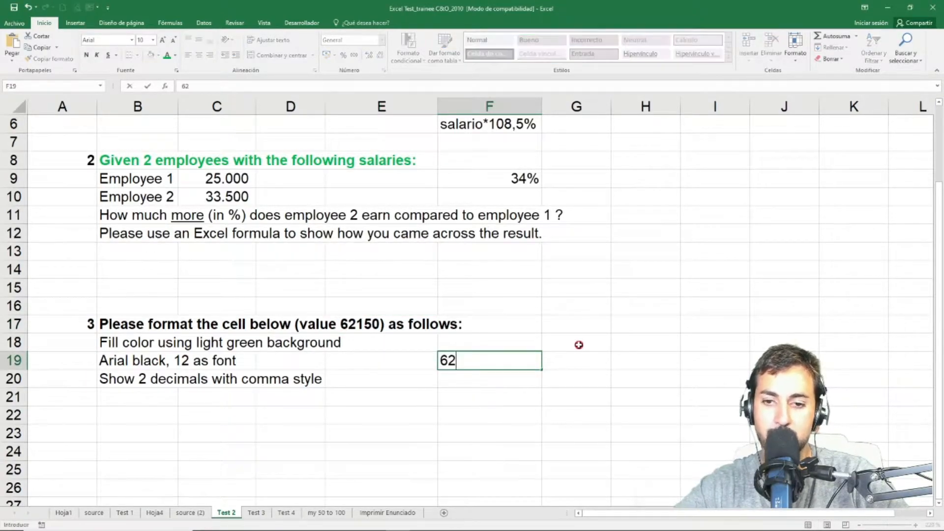
type("150")
key("Return")
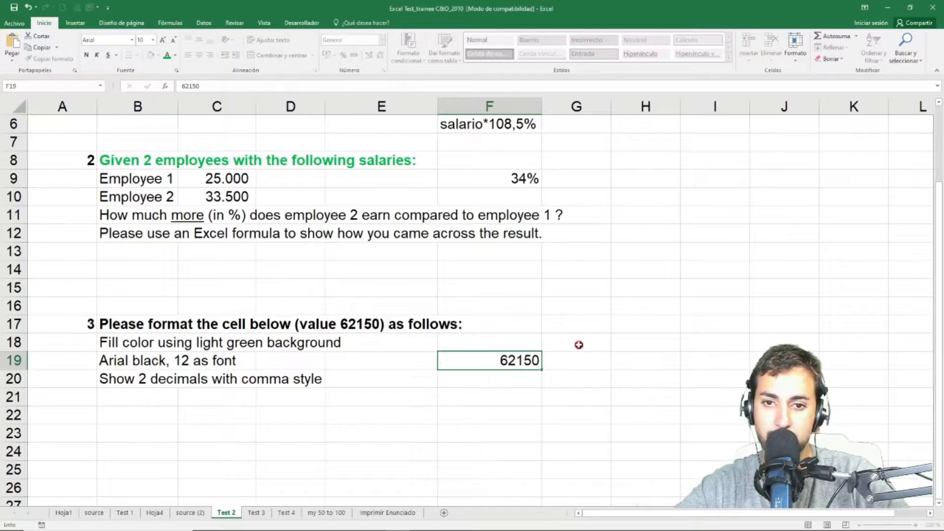
Fill cell F19 with the standard light green background color.
left_click(446, 354)
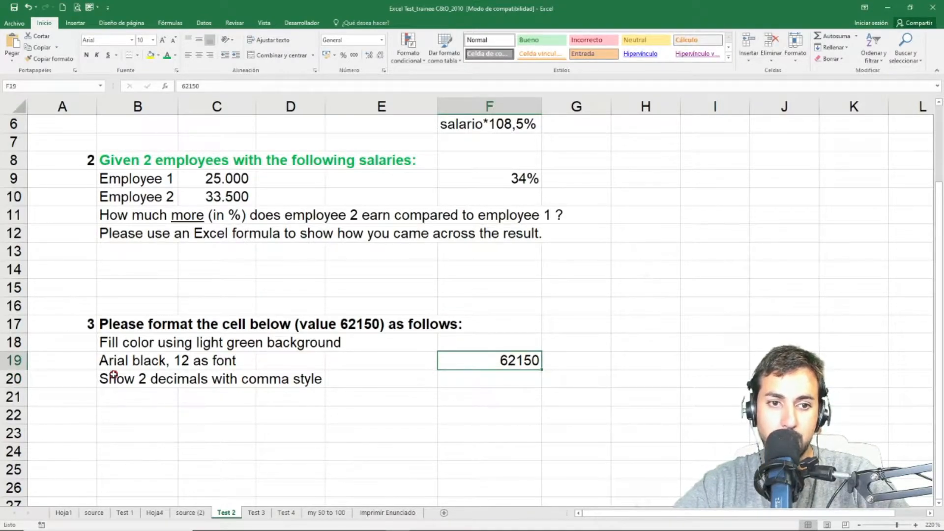
left_click(113, 349)
left_click(501, 358)
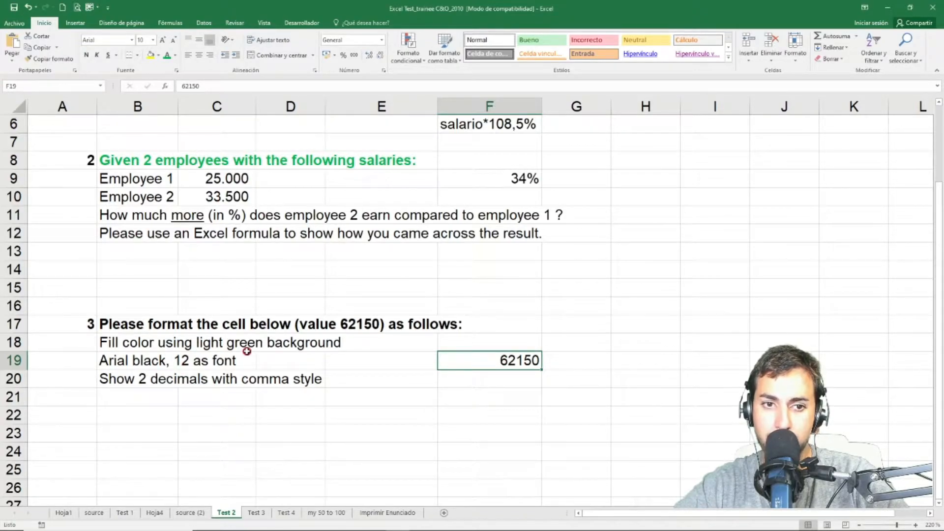
left_click(158, 55)
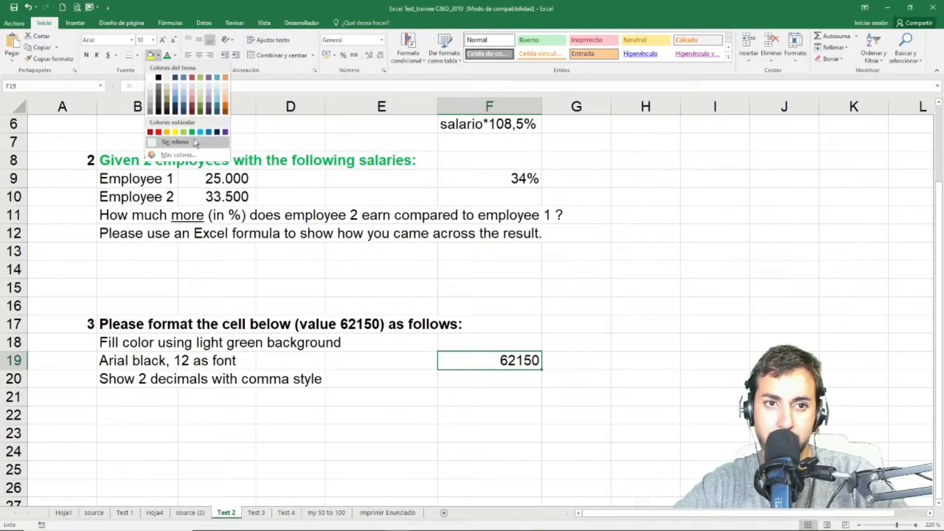
left_click(183, 131)
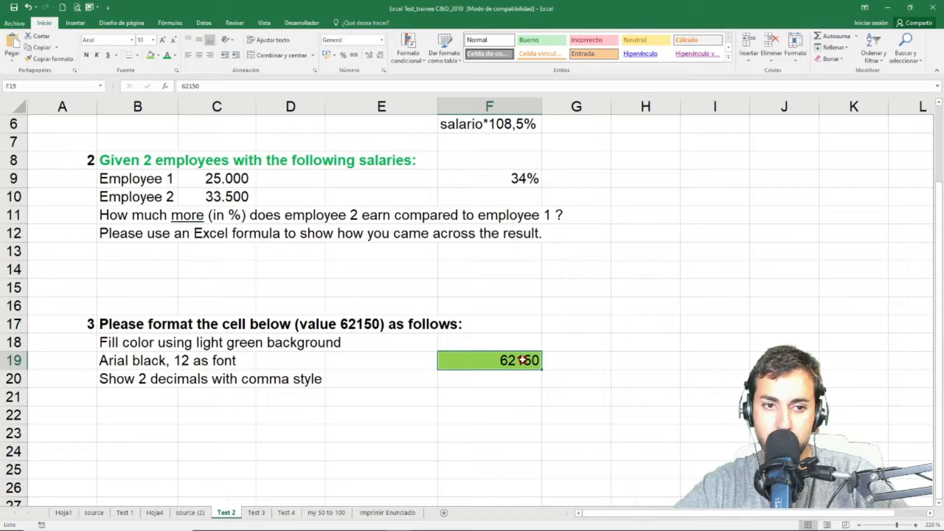
Set the font of the value in F19 to Arial Black, size 12.
left_click(144, 368)
left_click(196, 366)
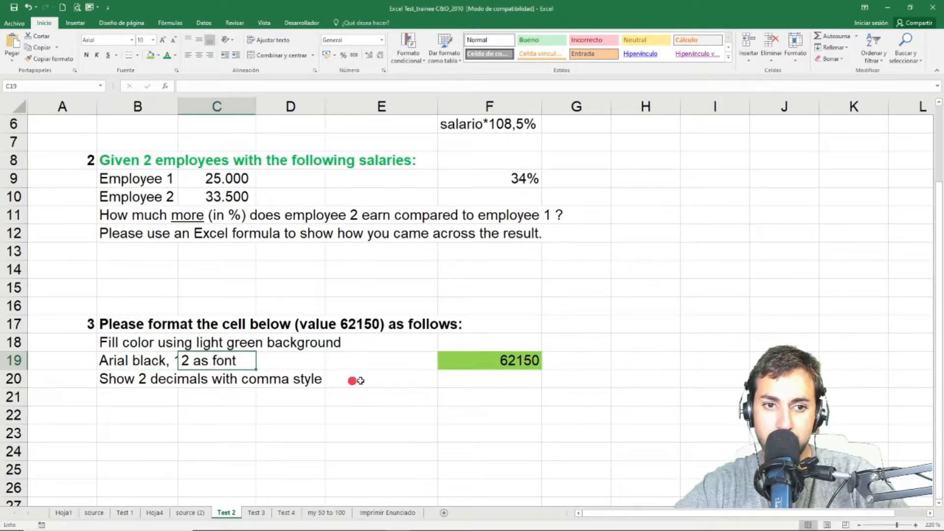
left_click(506, 362)
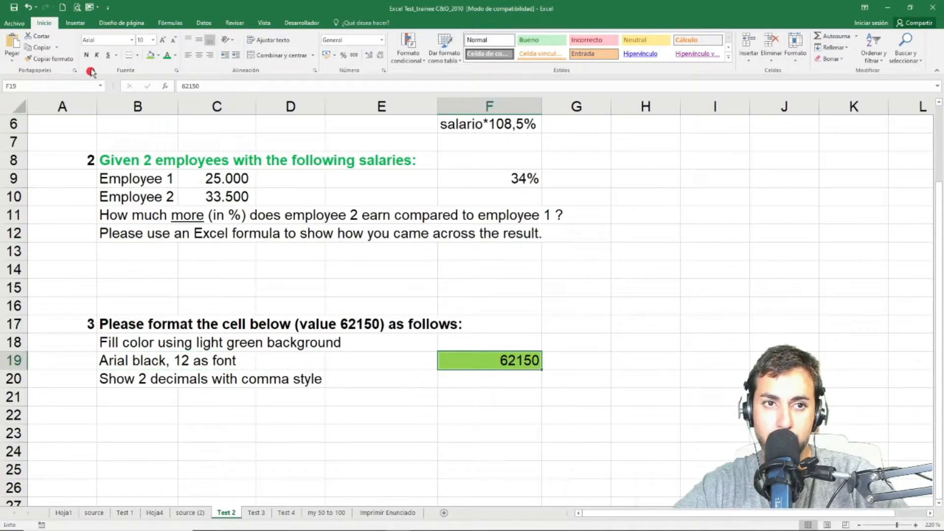
left_click(131, 40)
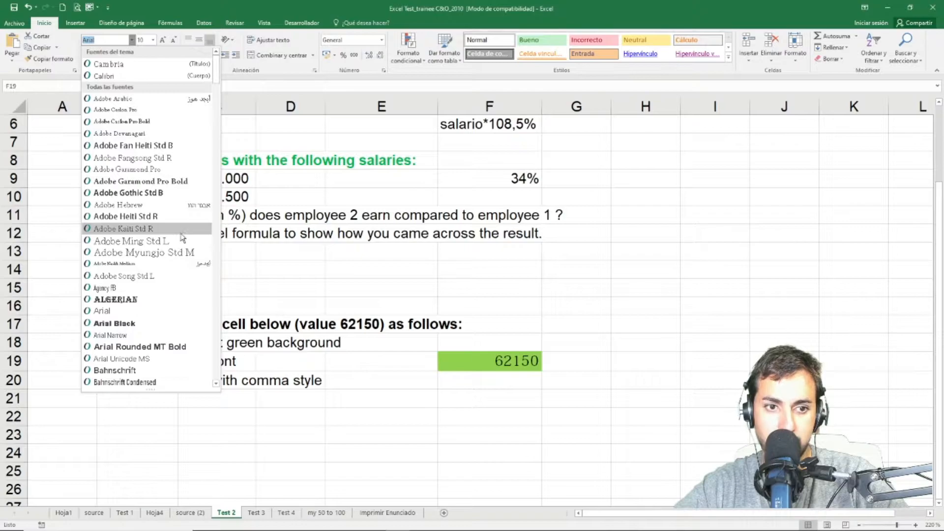
left_click(175, 322)
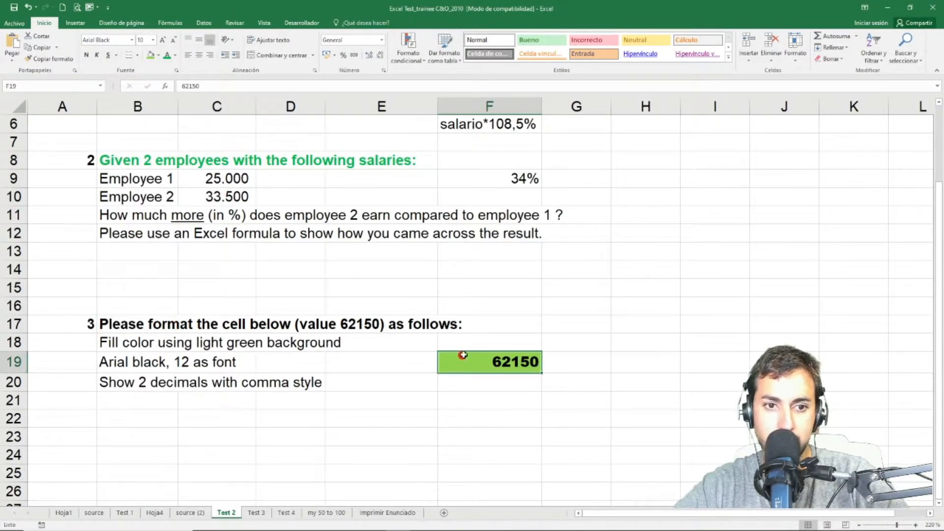
left_click(162, 39)
left_click(162, 40)
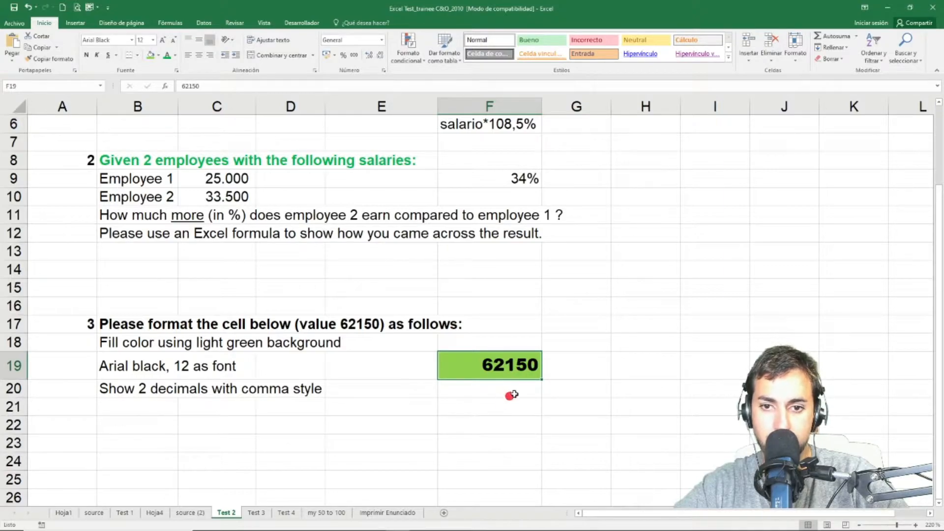
Increase the number of decimals displayed for the value 62150 in F19.
left_click(123, 402)
left_click(126, 388)
left_click(511, 366)
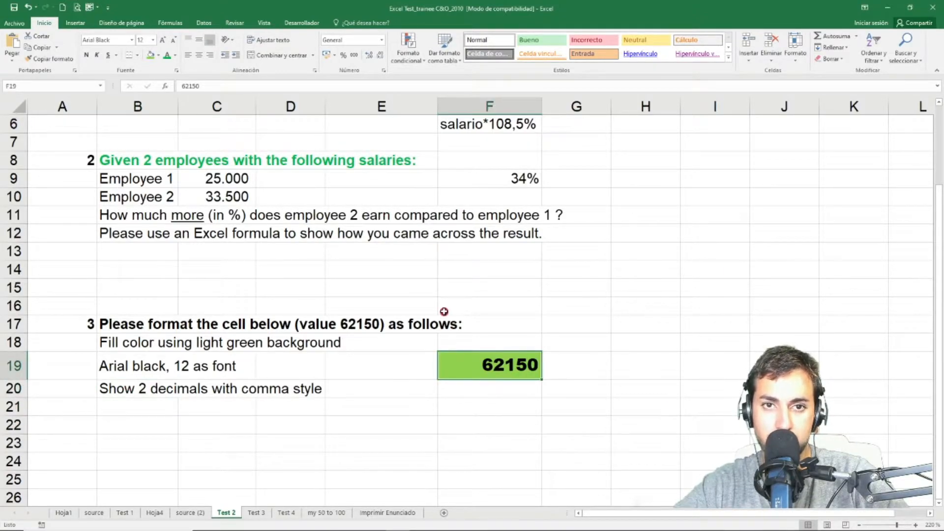
left_click(368, 54)
left_click(368, 55)
left_click(368, 55)
left_click(443, 392)
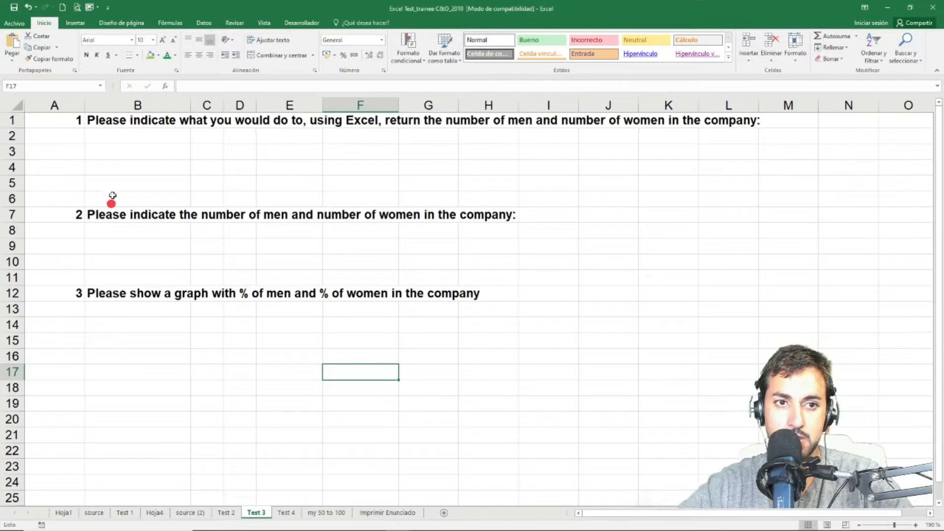
Answer question 1 in cell B2 with the text "TABLA DINÁMICA - PIVOT TABLE".
left_click(118, 182)
left_click(144, 141)
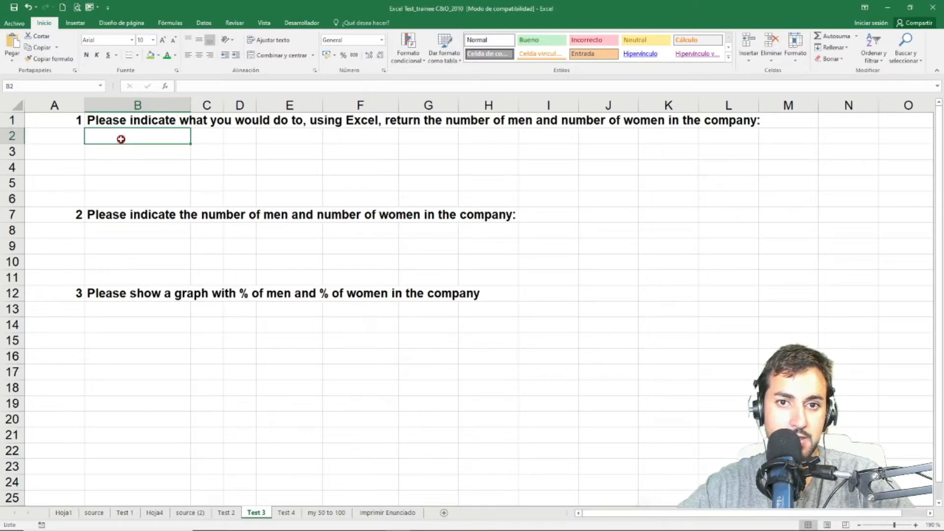
type("TABLA DINÁMICA - PIV")
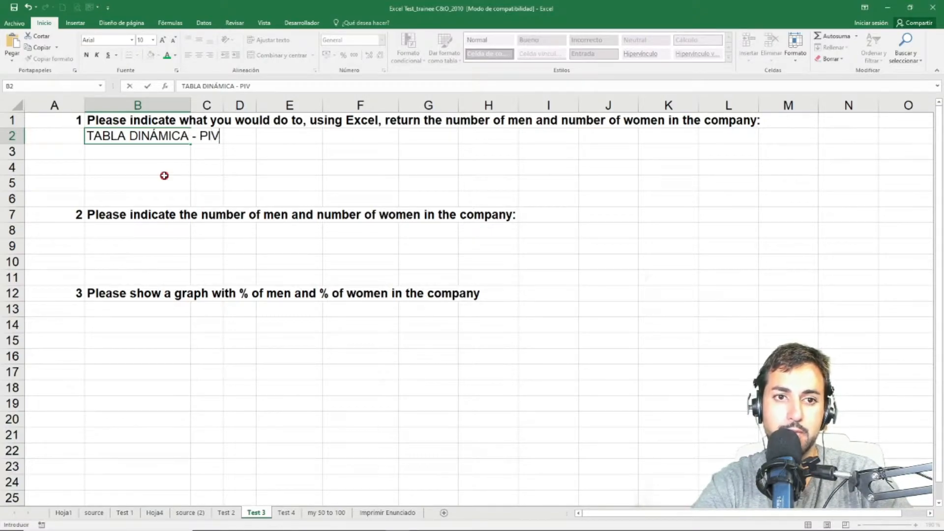
type("OT TABLE")
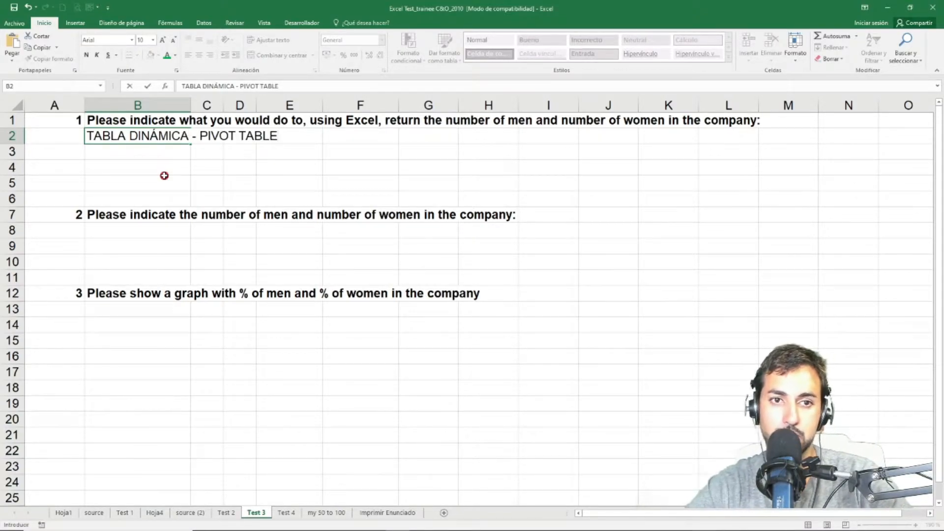
key("Return")
left_click(328, 178)
left_click(180, 164)
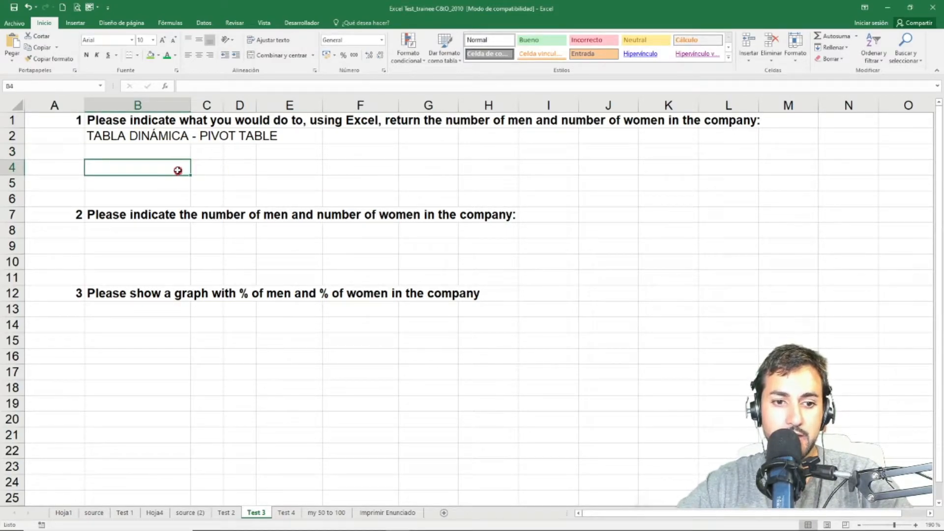
left_click(145, 153)
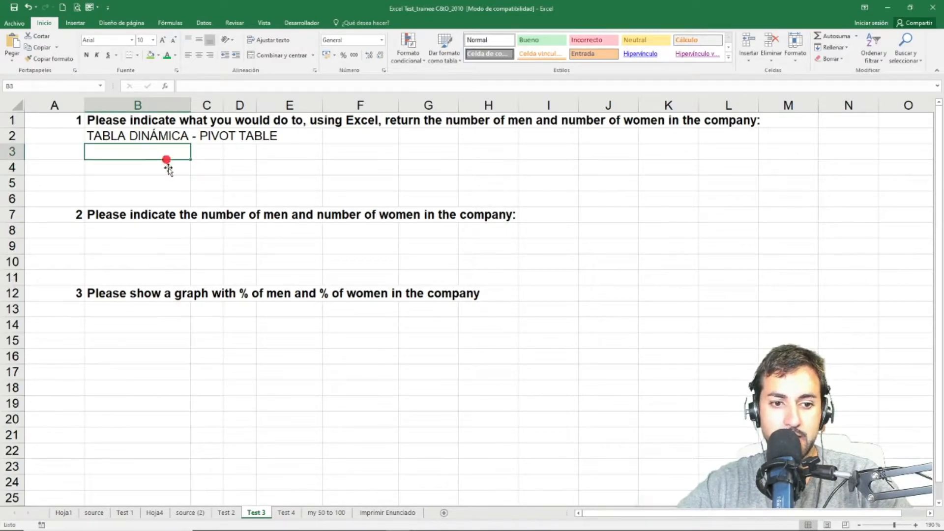
Create a pivot table from the whole data range of the source sheet, placed in cell J2 of the existing Test 3 sheet.
left_click(98, 513)
left_click(142, 254)
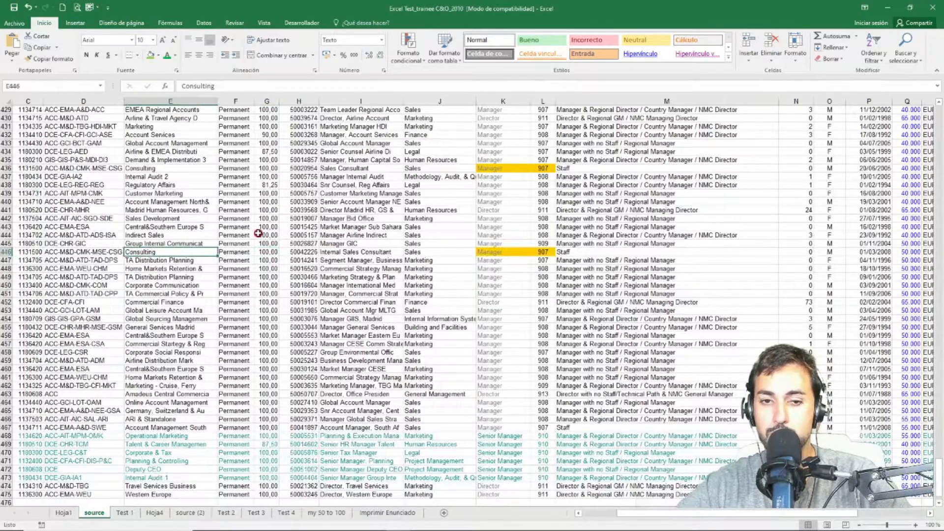
key("ctrl+a")
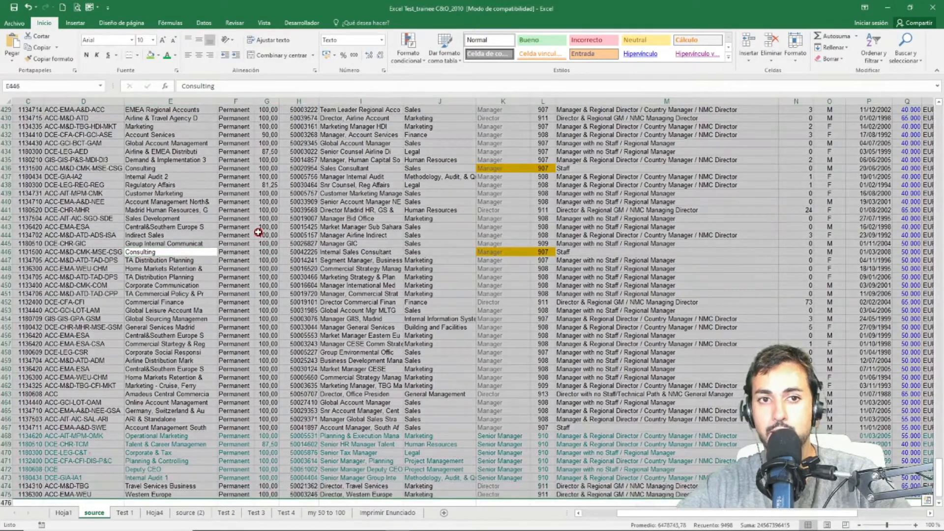
left_click(75, 24)
left_click(15, 46)
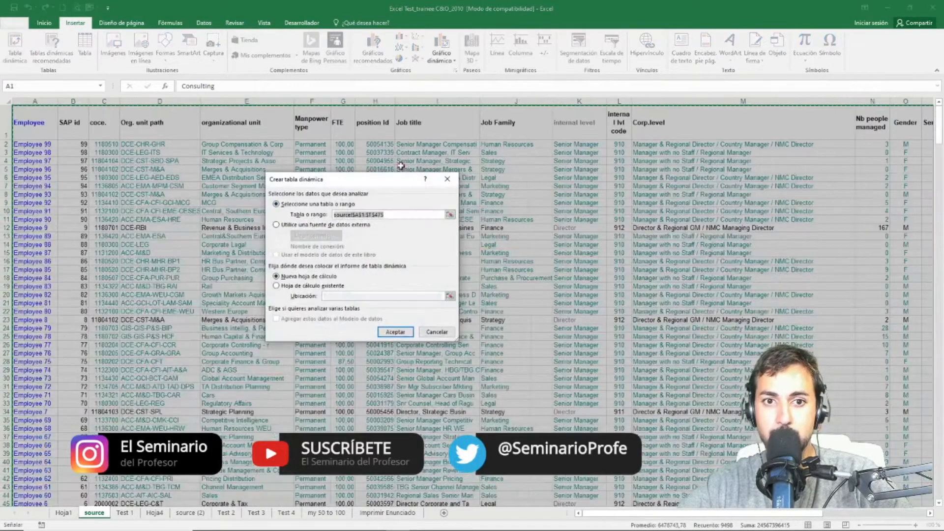
left_click(305, 287)
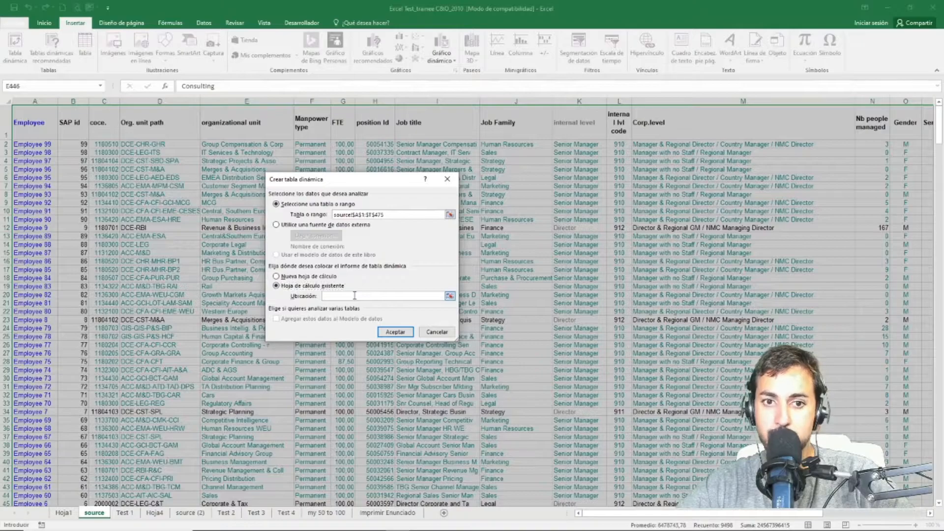
left_click(355, 295)
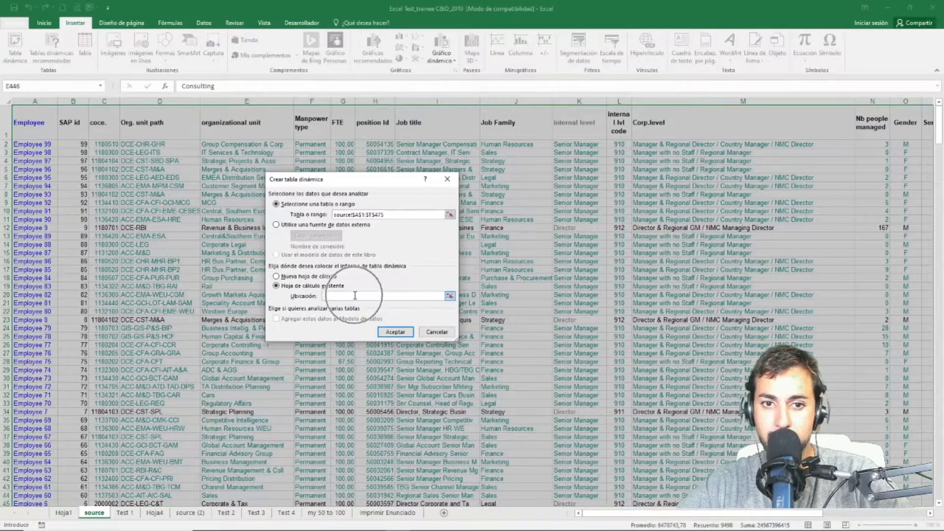
left_click(257, 513)
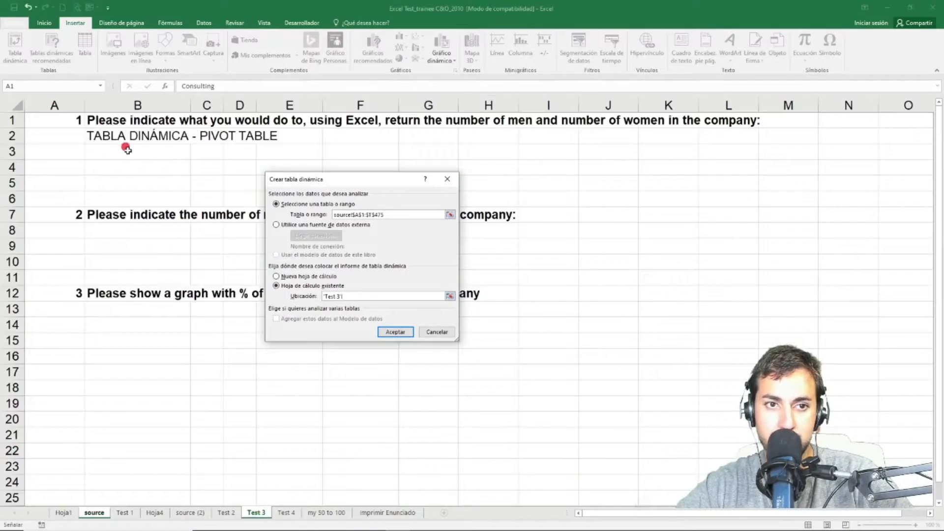
left_click(120, 152)
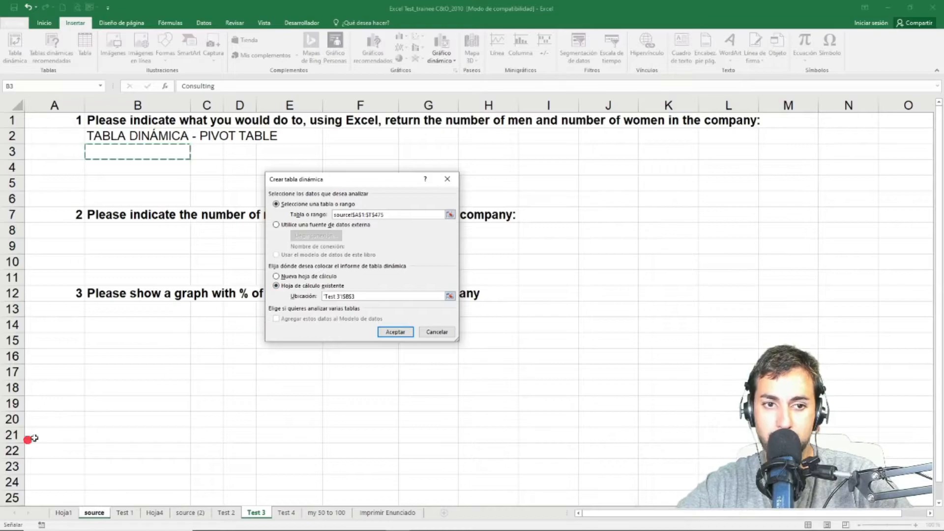
left_click(606, 139)
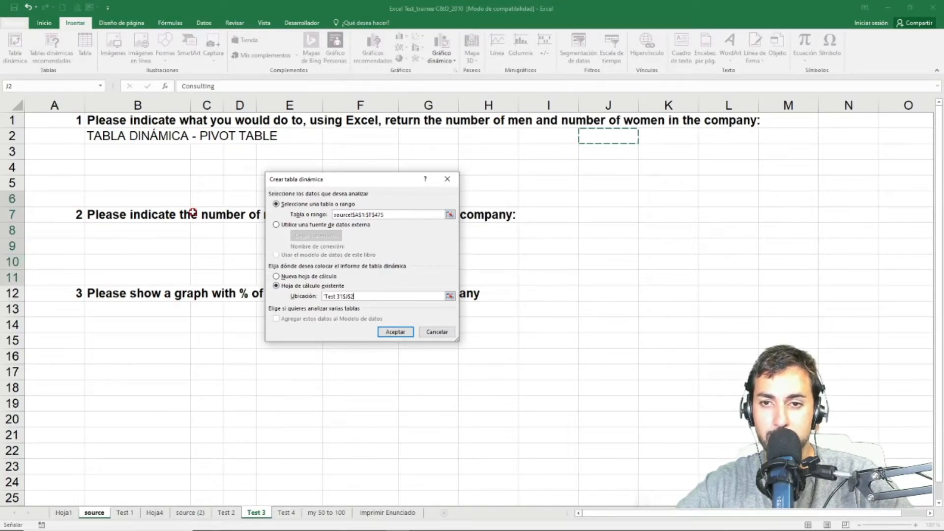
left_click(399, 331)
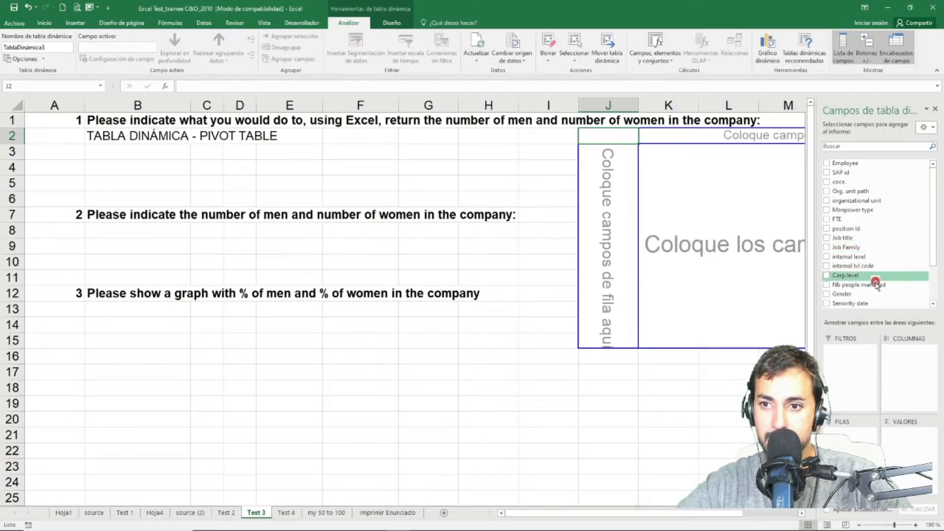
Use the Gender field as the pivot table's rows and also as its values to count employees by gender.
mouse_move(872, 295)
left_mouse_down()
mouse_move(853, 450)
mouse_move(848, 435)
left_mouse_up()
left_click(613, 168)
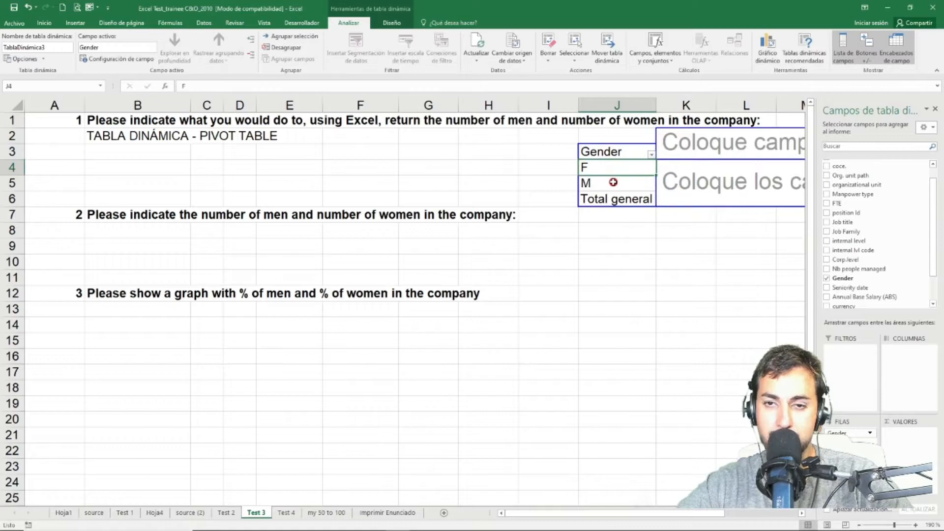
key("shift+Down")
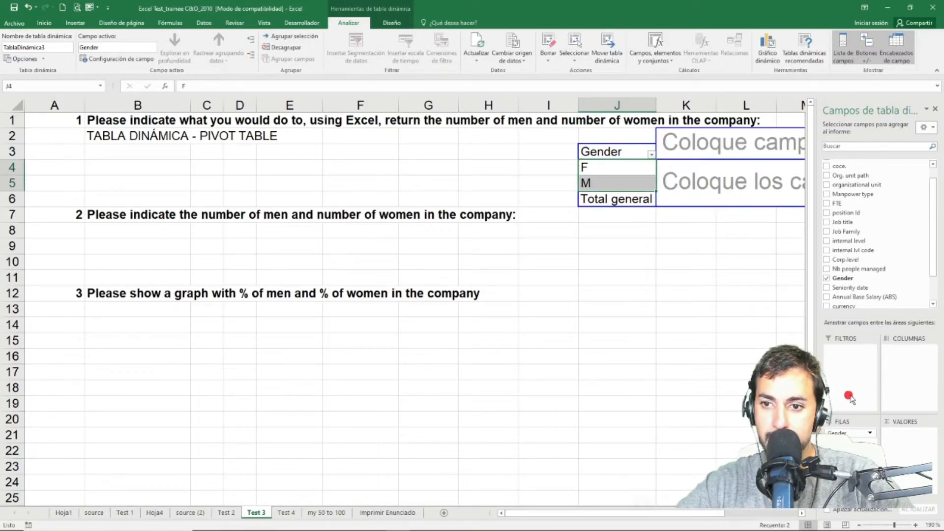
left_click_drag(858, 278, 904, 435)
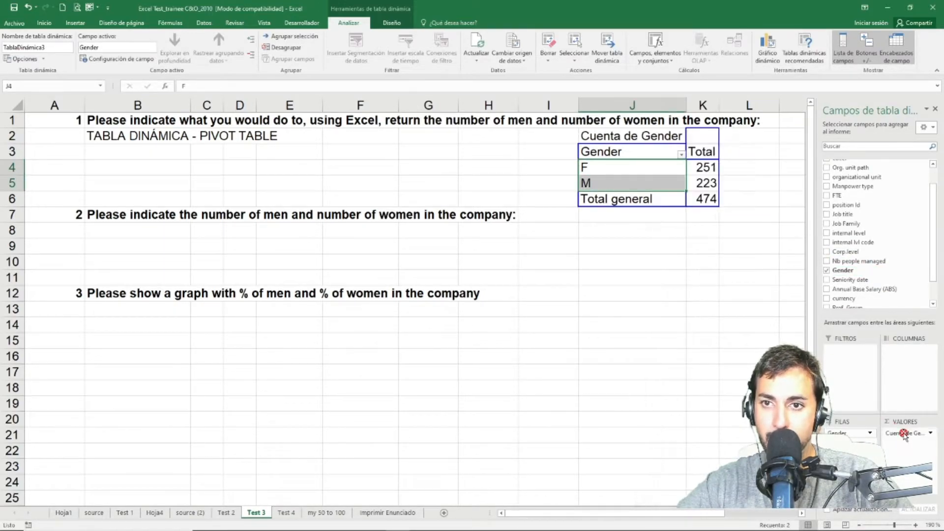
Examine the counts for women and men and the overall total in the pivot table.
left_click(690, 246)
left_click_drag(617, 140, 638, 137)
left_click(725, 245)
left_click(710, 198)
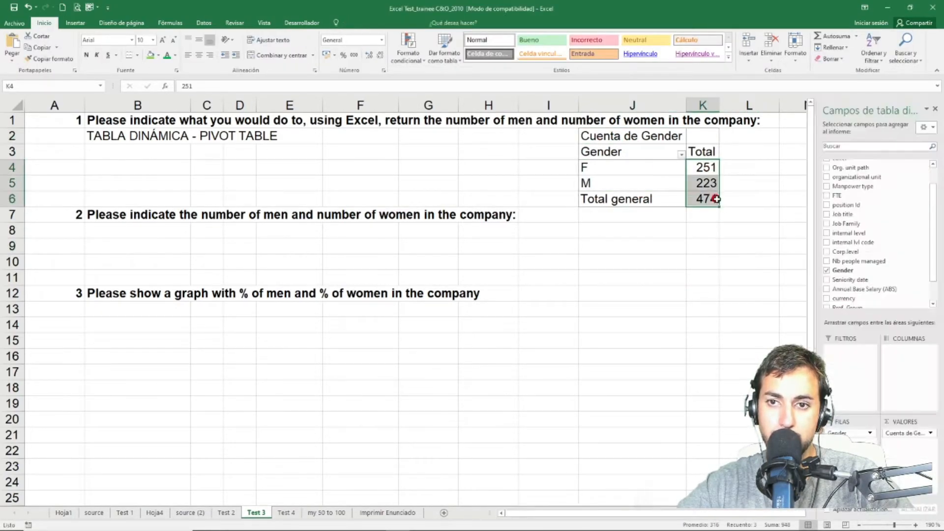
left_click(748, 198)
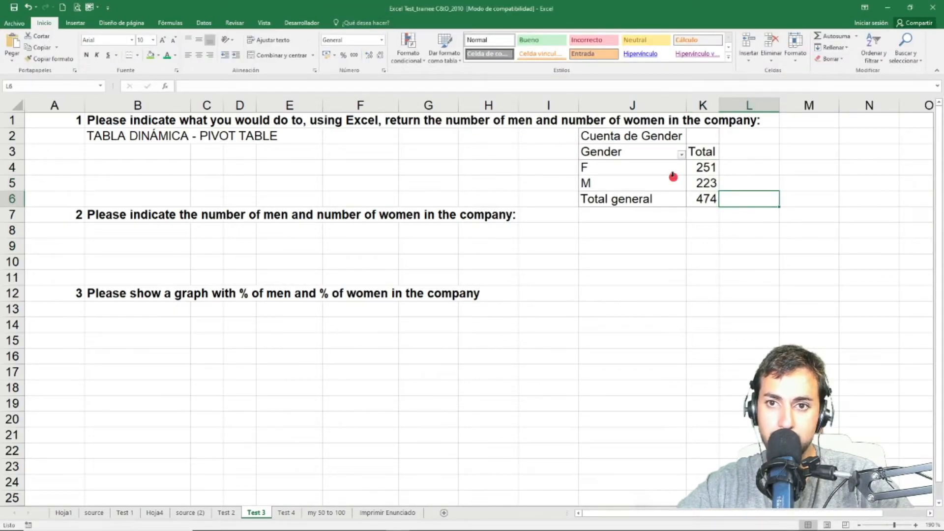
left_click_drag(612, 167, 699, 173)
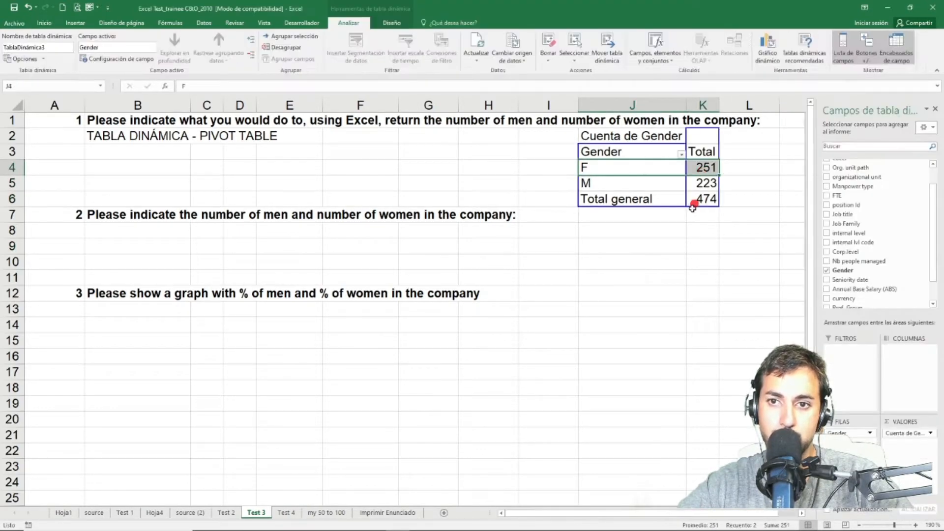
left_click_drag(622, 186, 701, 189)
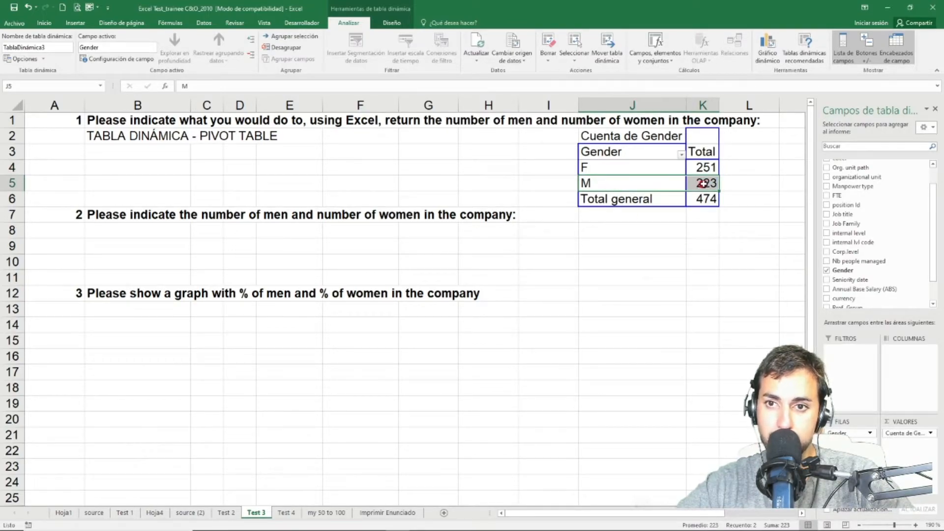
left_click(706, 199)
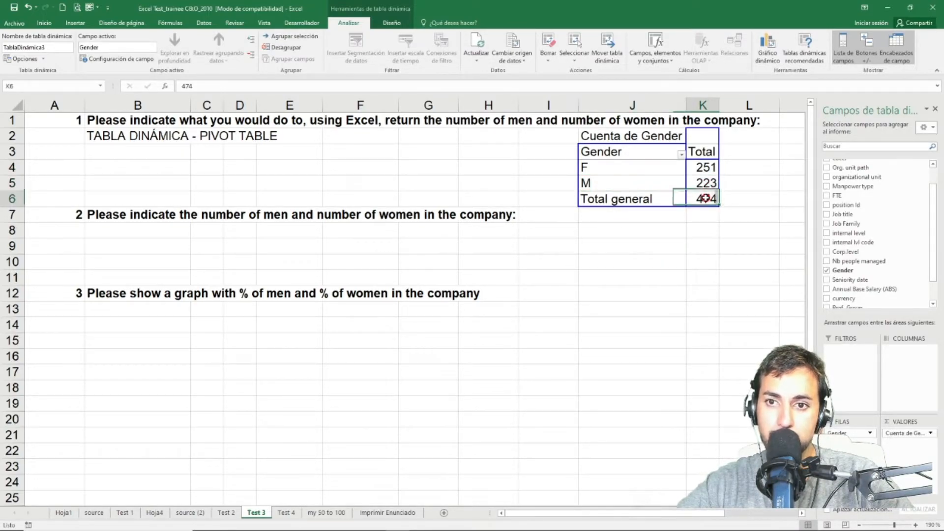
Color the text of question 1 and its answer in B1:B2 green.
left_click_drag(123, 120, 127, 138)
left_click(167, 55)
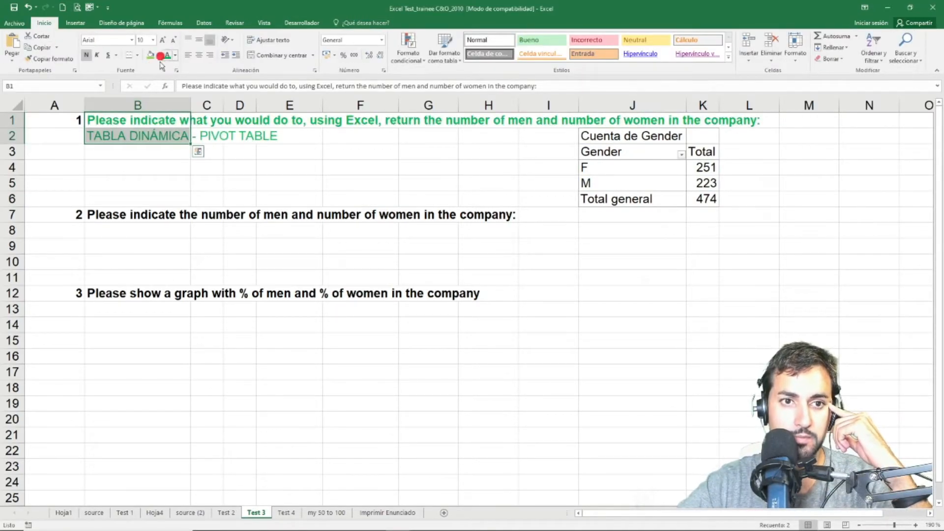
left_click(209, 198)
Color the question 2 text in B7 green and check the F and M counts in the pivot table that answer it.
left_click(142, 248)
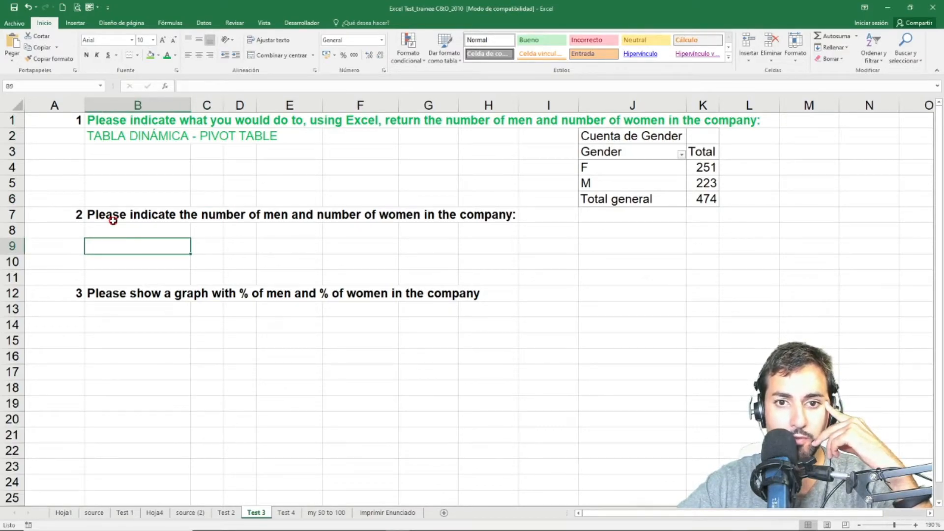
left_click(128, 204)
left_click(135, 218)
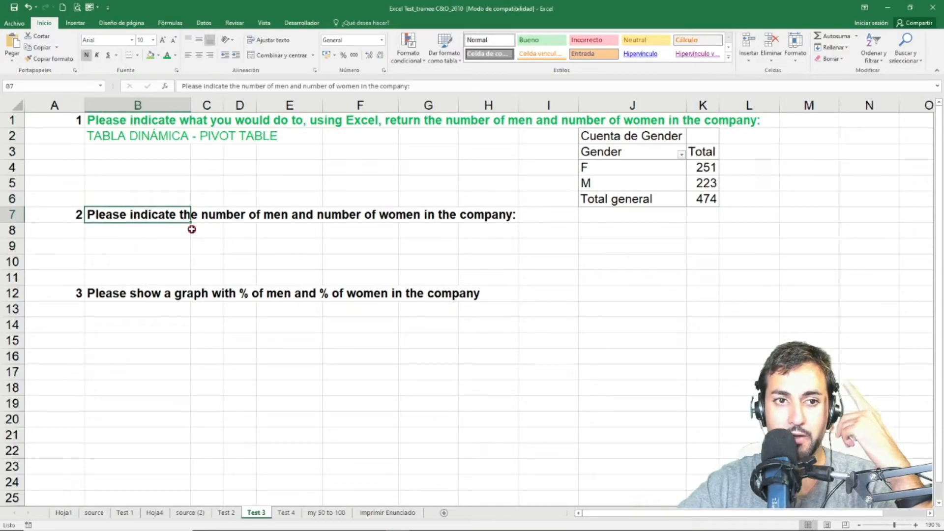
left_click(167, 55)
left_click(635, 230)
left_click(702, 185)
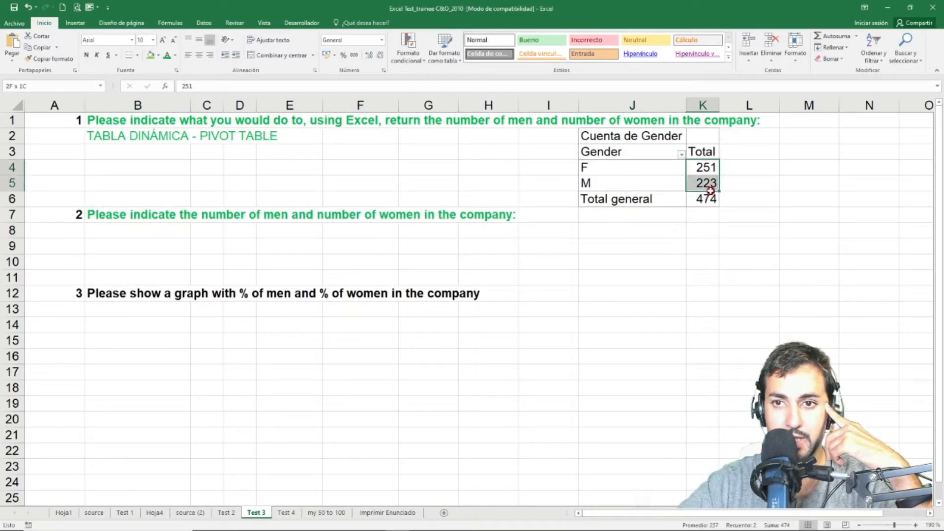
left_click(719, 248)
Read question 3 in B12 and insert a pie (Circular) pivot chart based on the gender pivot table.
left_click(110, 293)
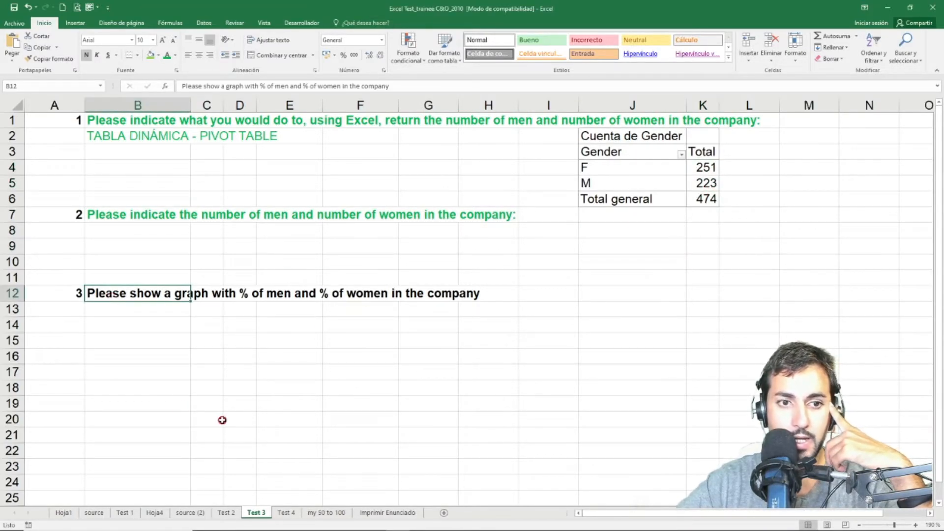
left_click(178, 338)
key("Up")
key("Up")
key("Up")
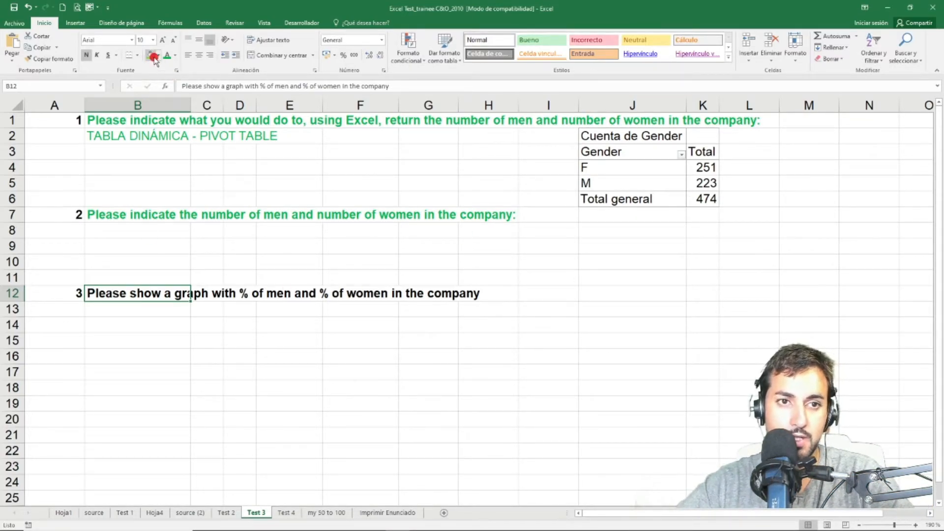
left_click(623, 172)
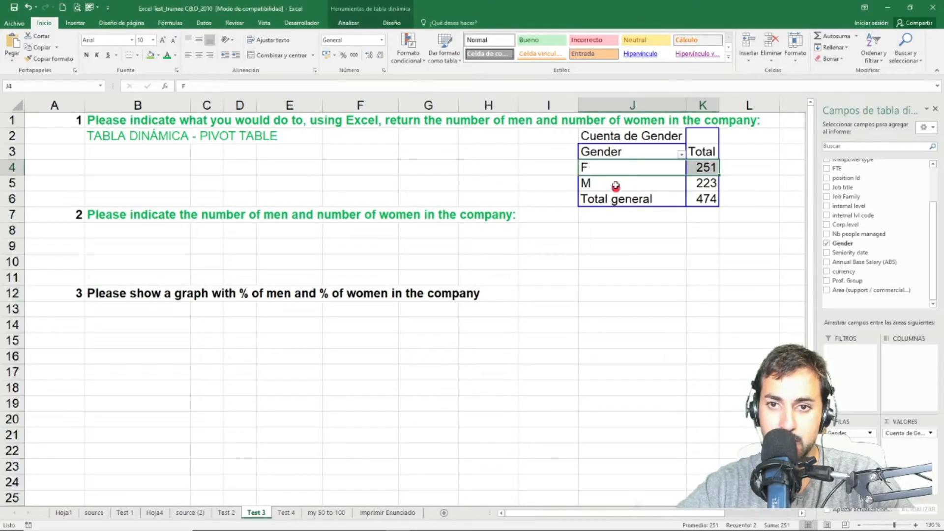
left_click(348, 22)
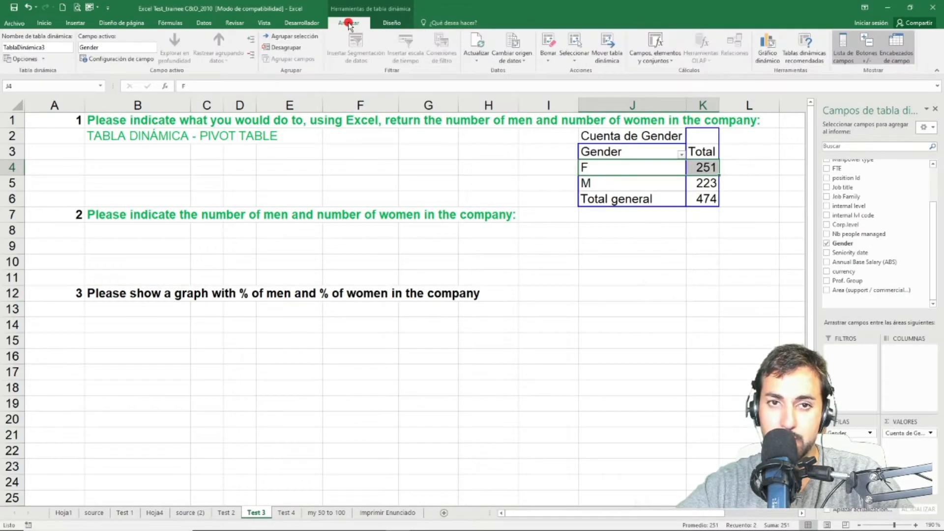
left_click(768, 53)
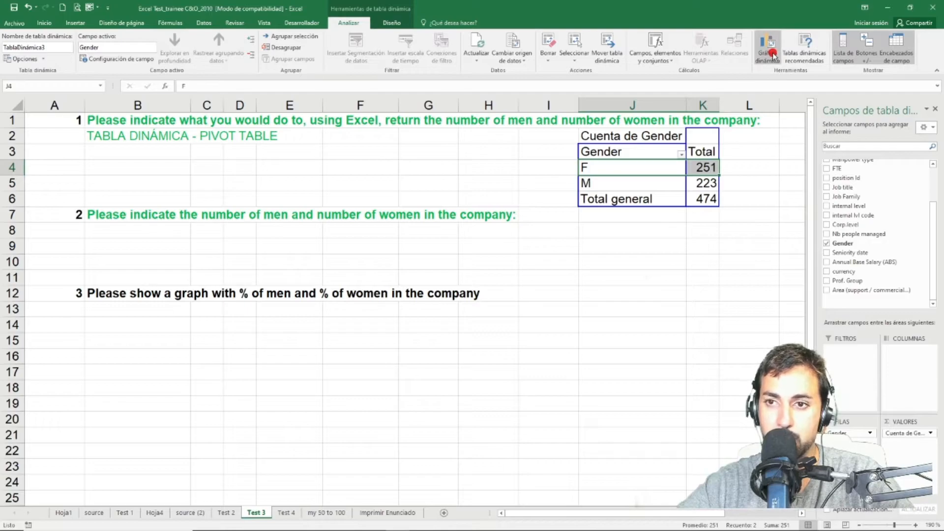
left_click(582, 189)
left_click(572, 148)
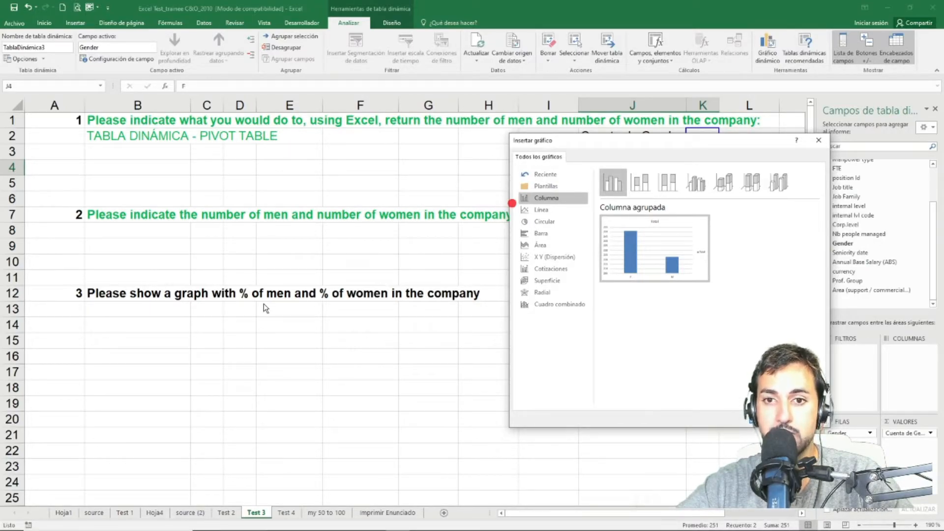
left_click(551, 226)
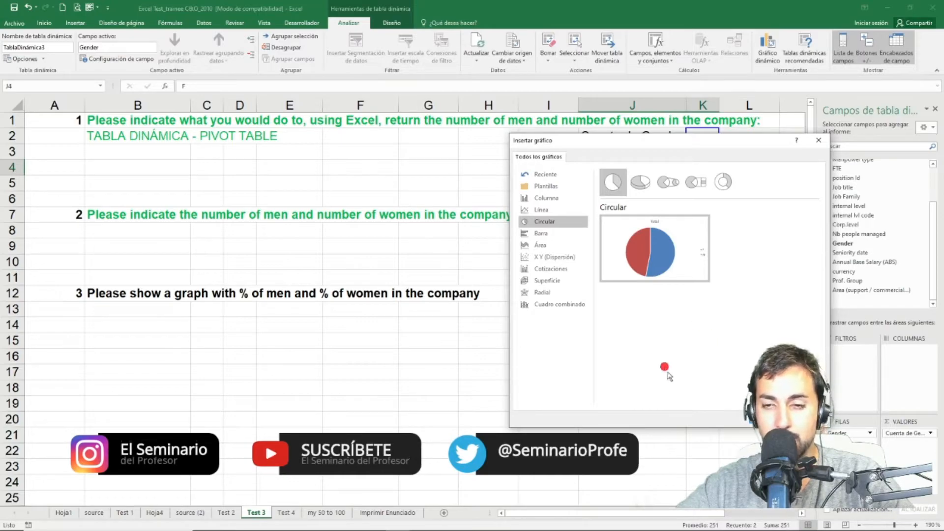
left_click_drag(678, 141, 391, 136)
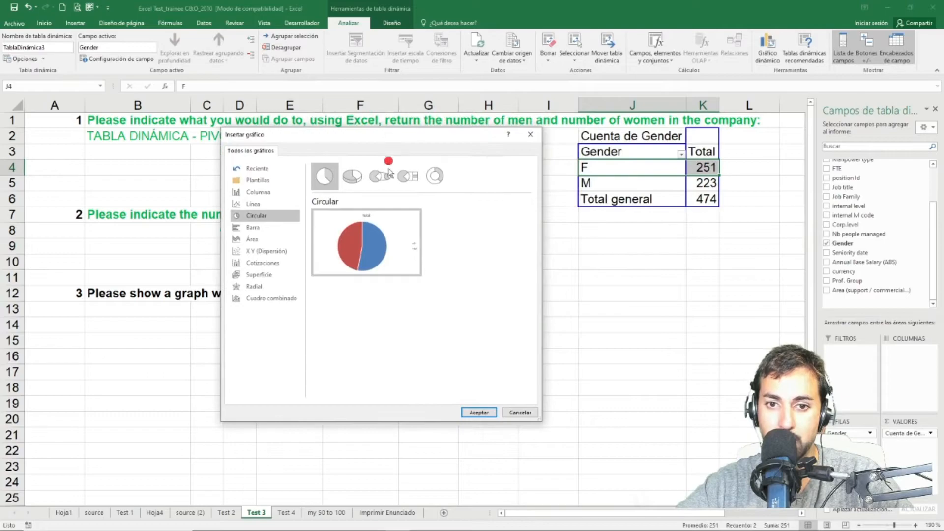
left_click(480, 413)
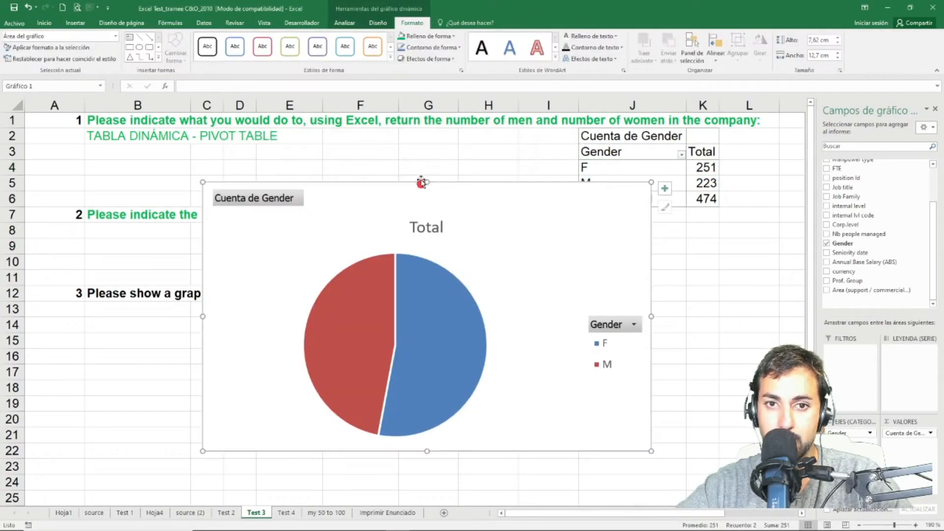
Move the pie chart clear of the gender pivot table and add data labels to its slices.
left_click_drag(516, 208, 637, 216)
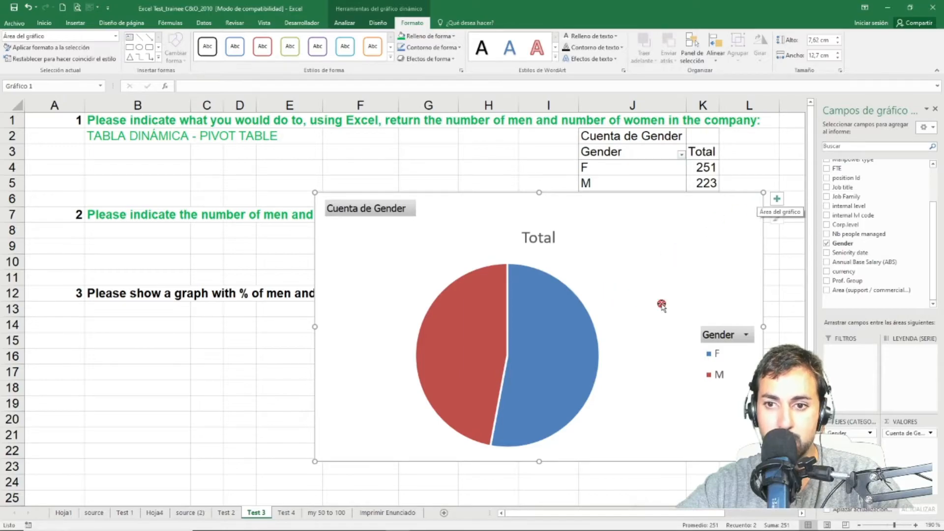
left_click_drag(649, 411, 514, 375)
left_click_drag(495, 203, 367, 209)
left_click(514, 171)
left_click(513, 171)
left_click(514, 171)
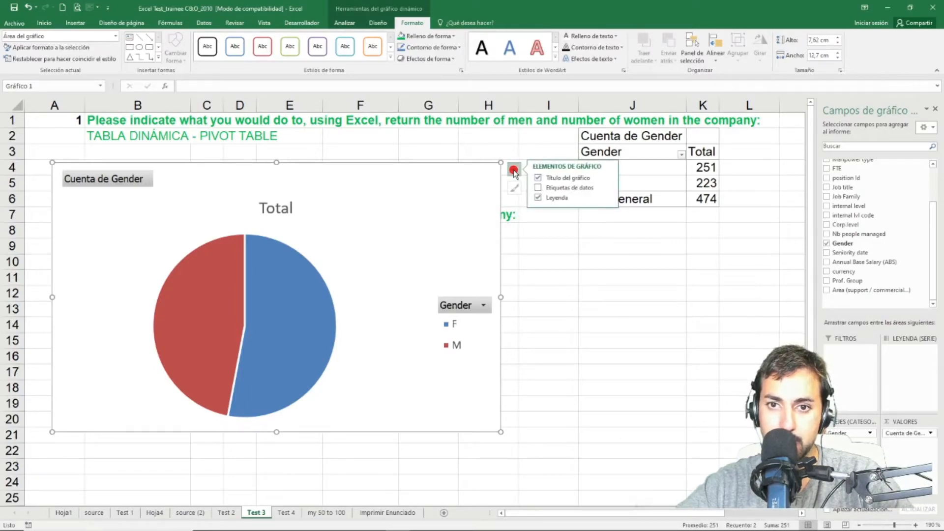
left_click(538, 187)
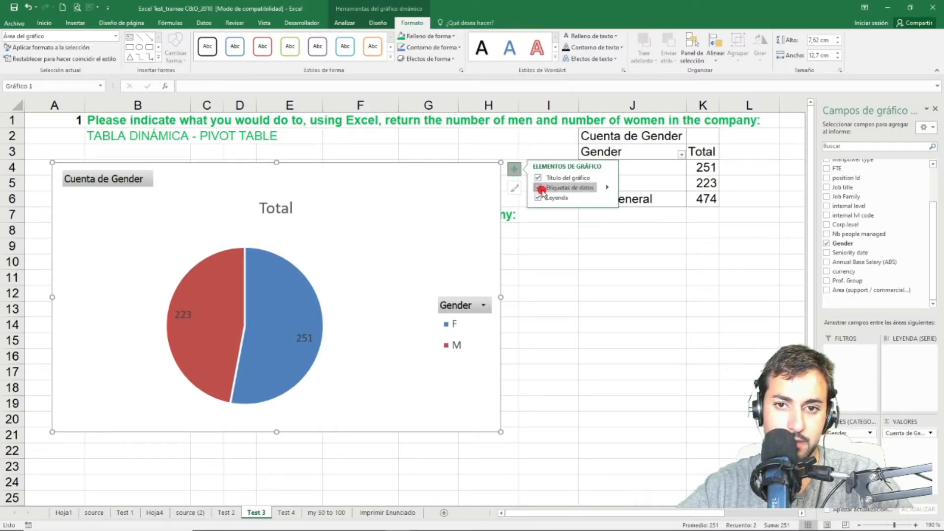
Set the pie chart's data labels to show the percentage (Porcentaje) instead of the value (Valor).
left_click(607, 187)
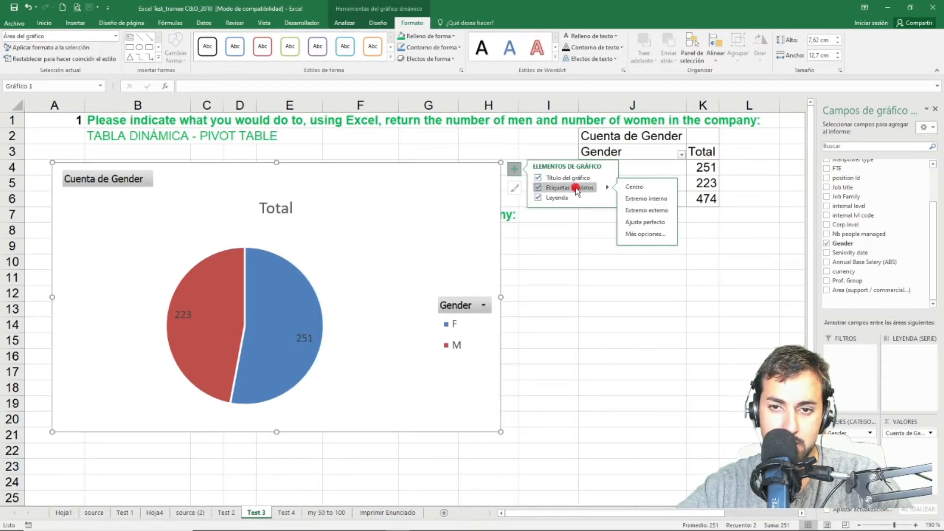
left_click(644, 234)
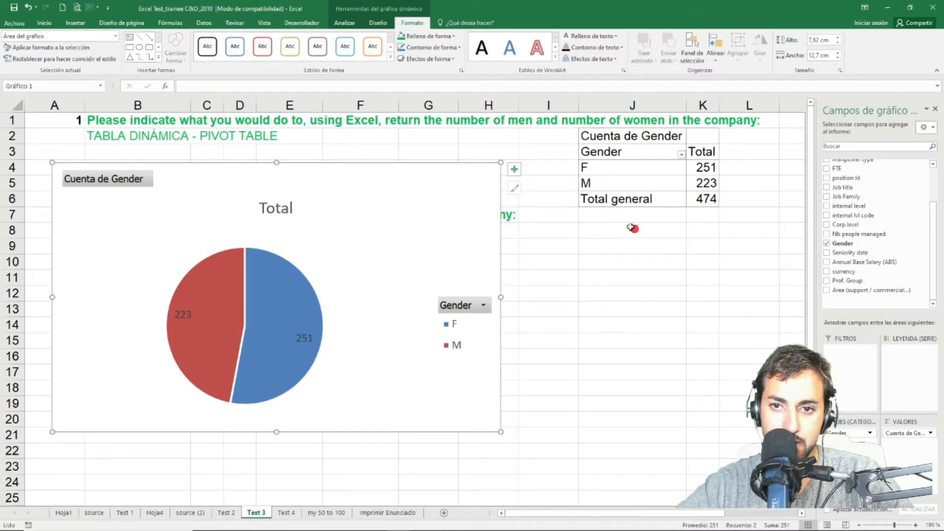
left_click(513, 169)
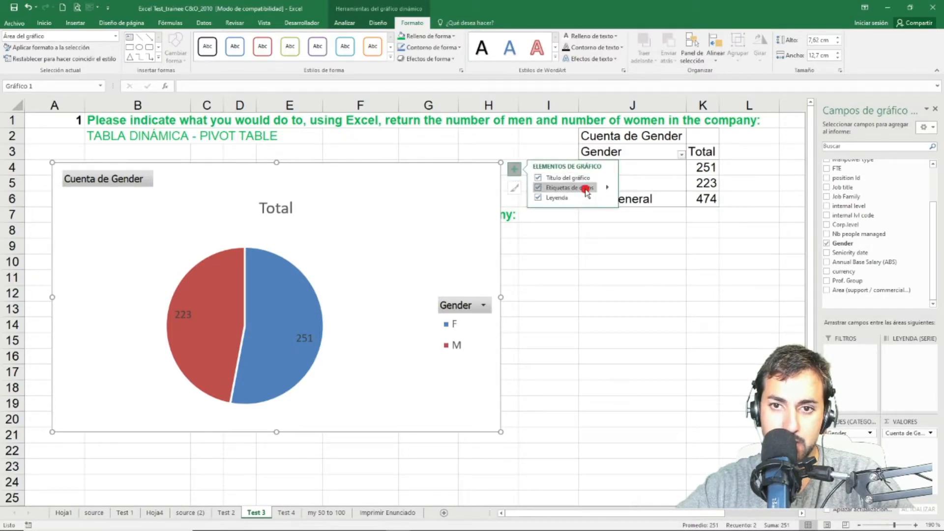
left_click(608, 188)
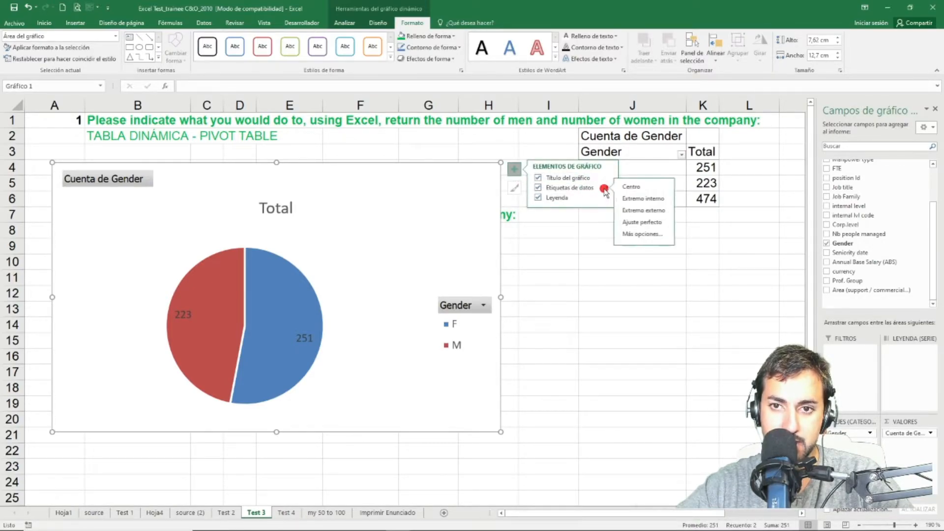
left_click(639, 236)
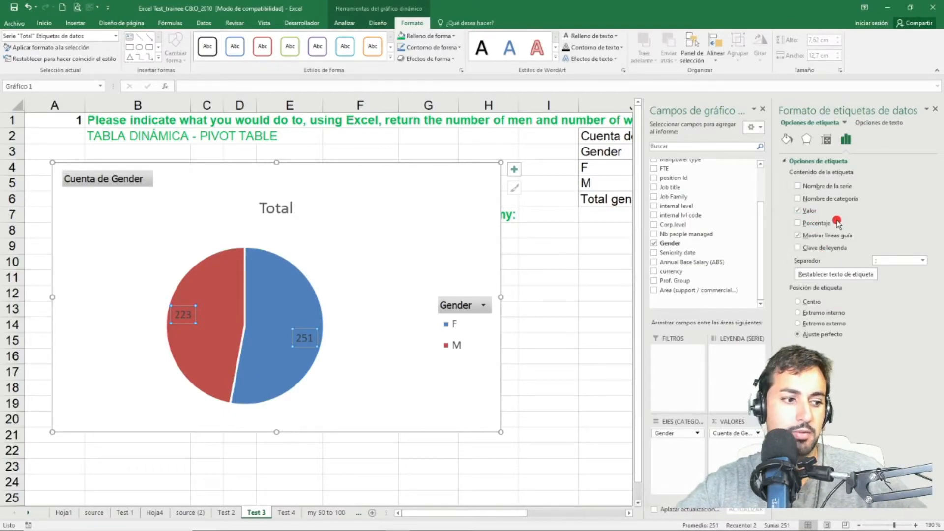
left_click(816, 214)
left_click(816, 224)
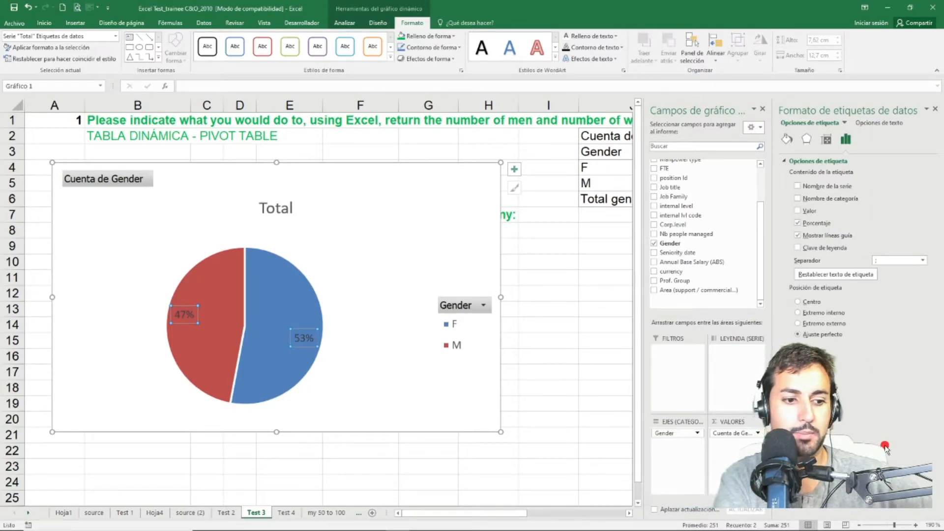
Shrink the pie chart and place it directly below question 3.
left_click(548, 323)
left_click(407, 206)
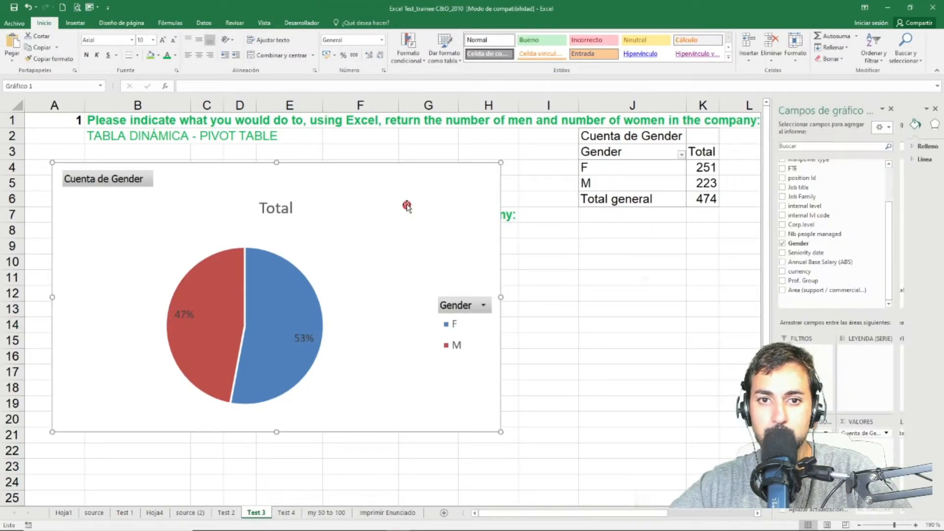
left_click_drag(53, 161, 184, 232)
left_click_drag(415, 255, 496, 327)
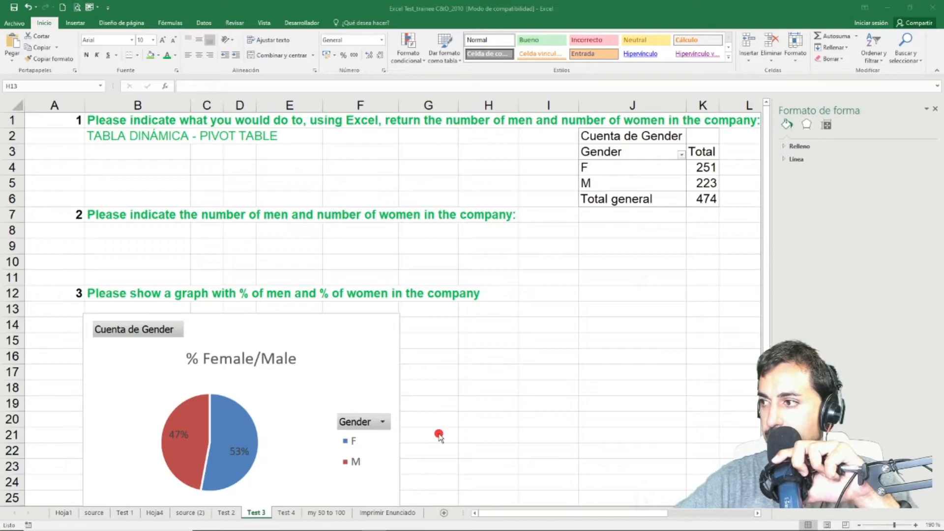
Open the Test 4 sheet and read its three questions about male and female Managers in B1, B7 and B12.
left_click(288, 514)
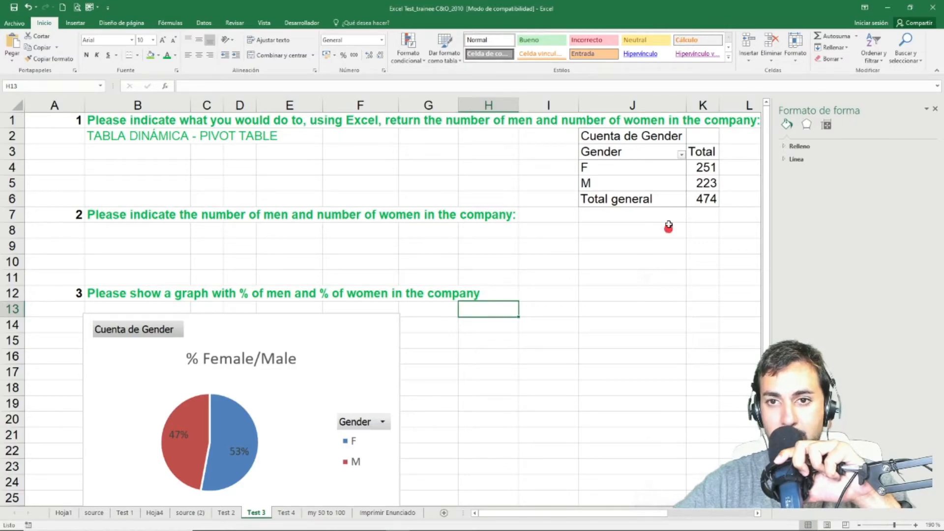
left_click(286, 513)
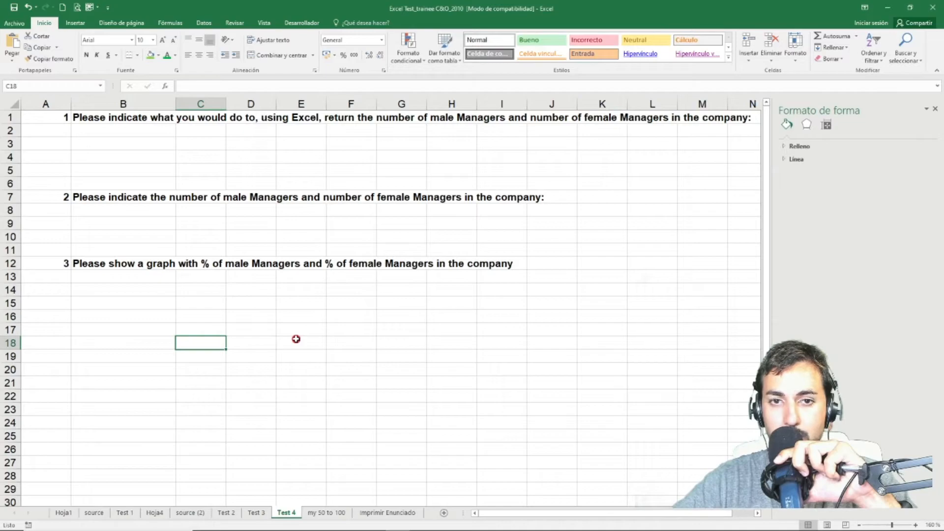
left_click(87, 123)
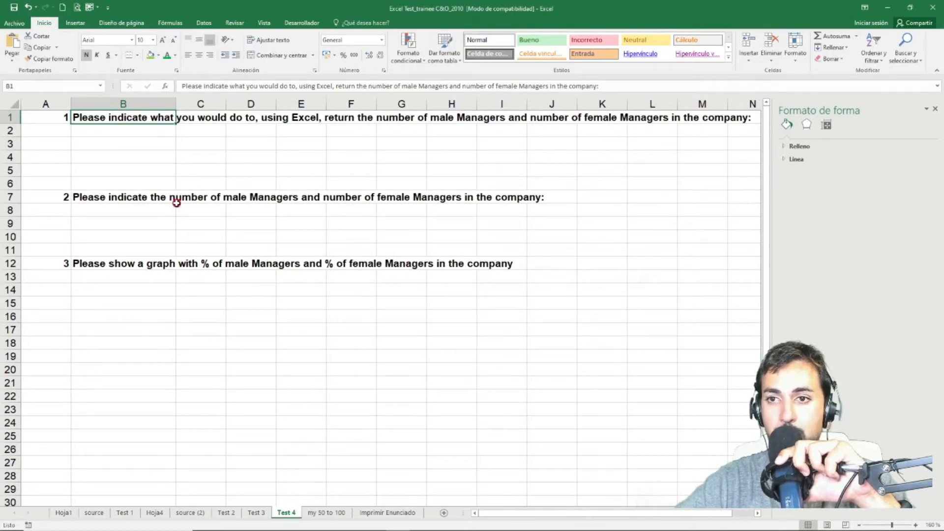
left_click(97, 199)
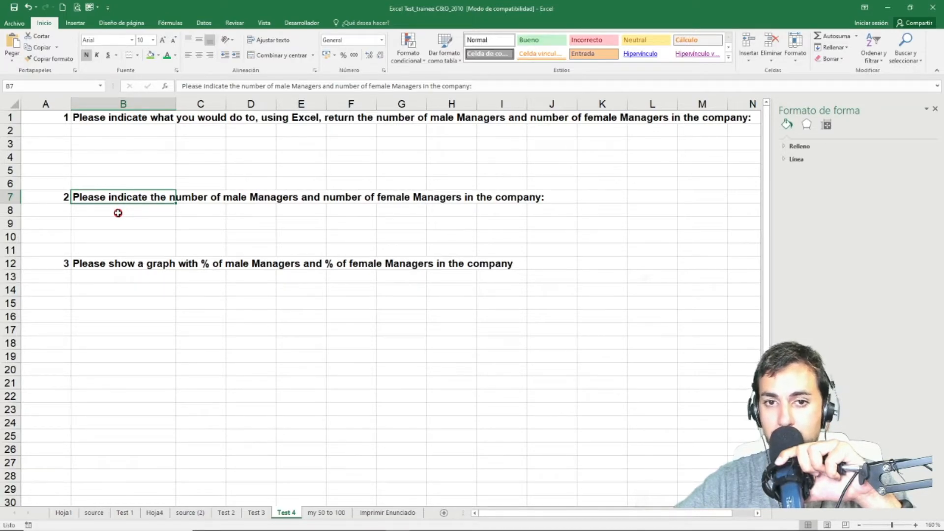
left_click(125, 264)
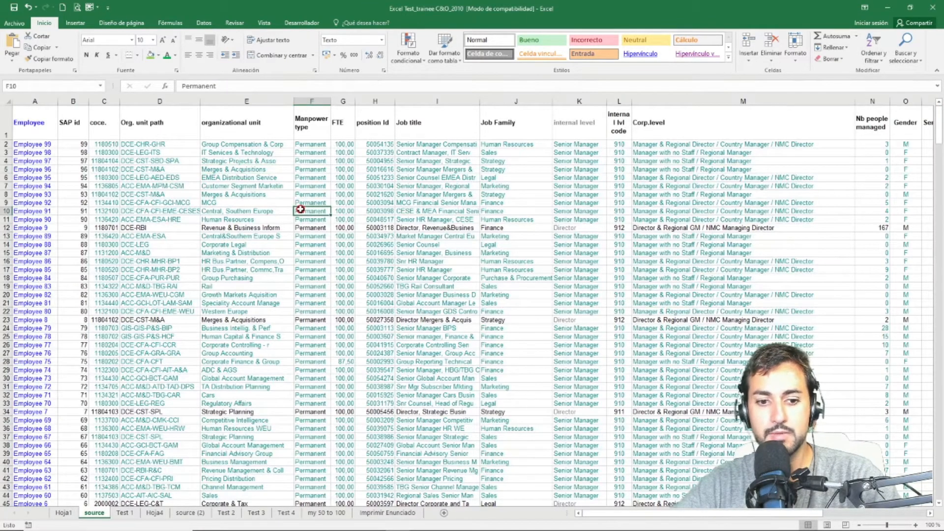
Create a pivot table from the whole data range of the source sheet, placed at cell B18 of the Test 4 sheet.
key("ctrl+a")
left_click(75, 23)
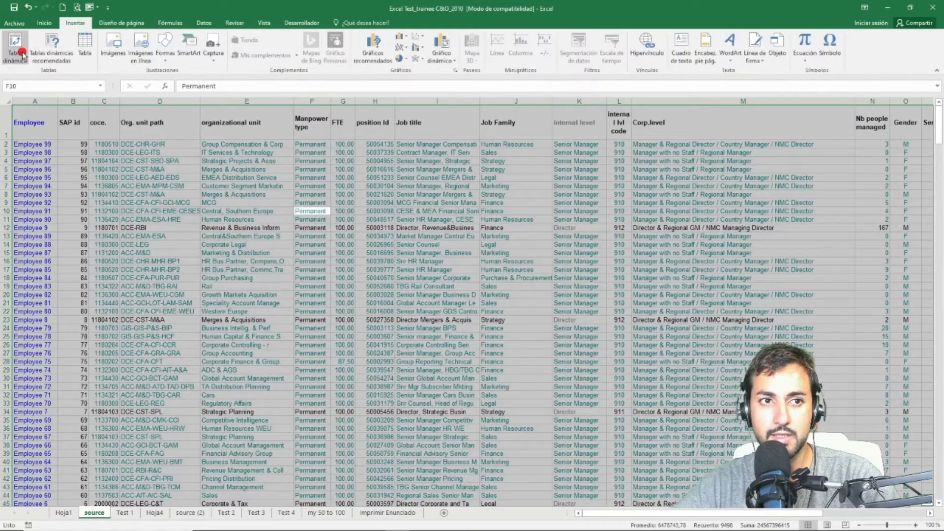
left_click(22, 54)
left_click(323, 286)
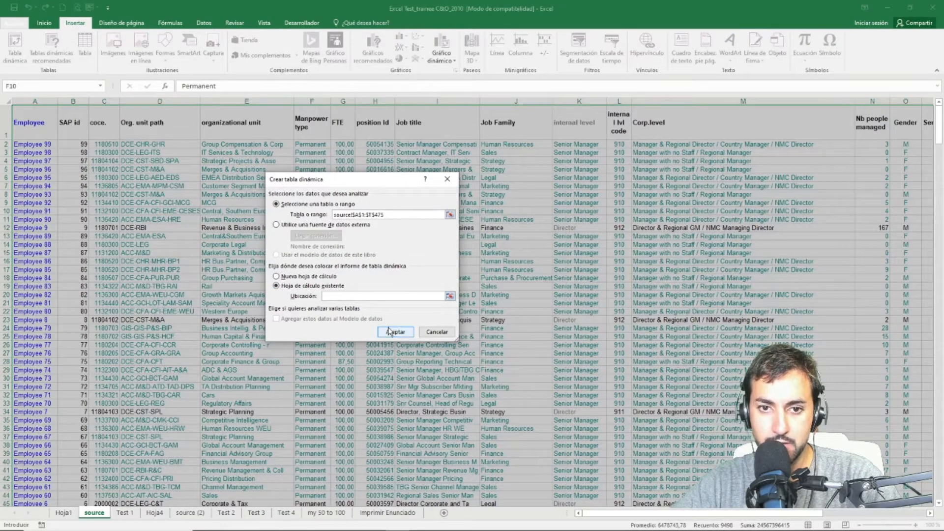
left_click(286, 513)
left_click(115, 342)
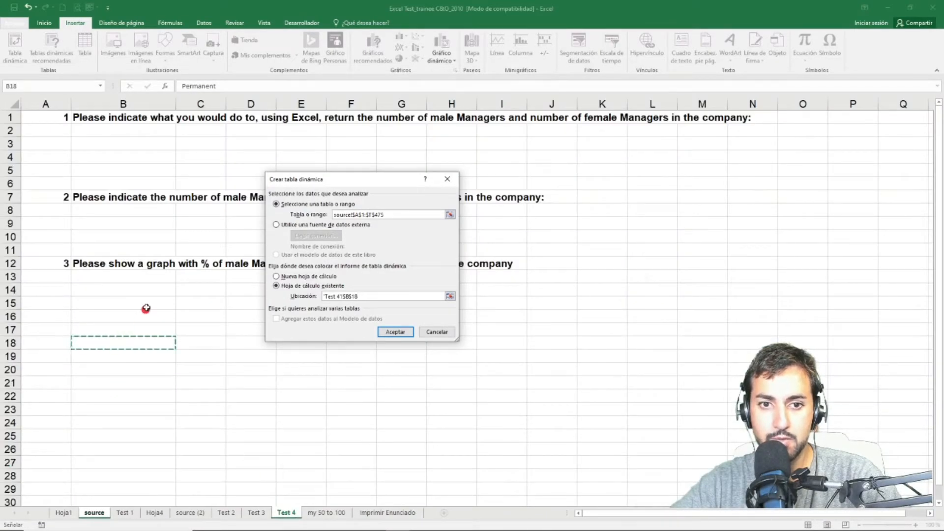
left_click(395, 332)
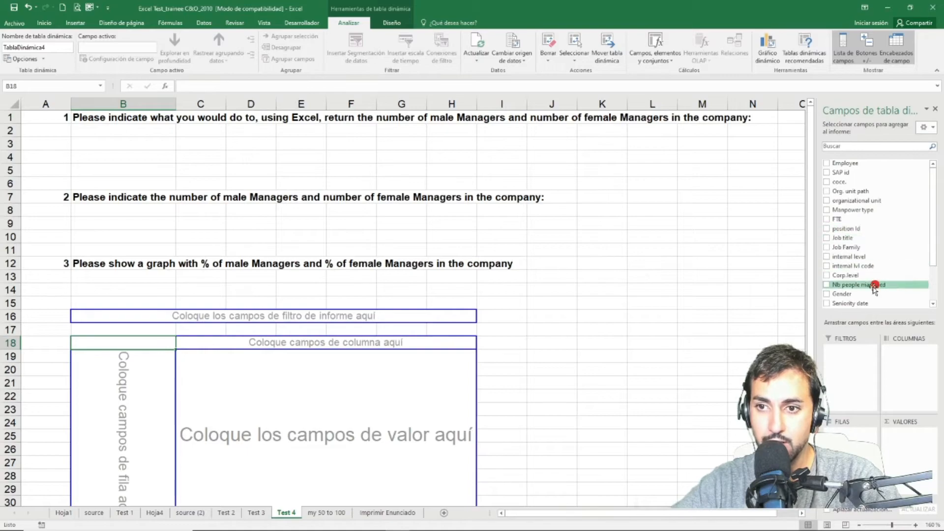
Lay out the Test 4 pivot table with Gender as the column field and internal level as the row field.
left_click_drag(875, 294, 325, 343)
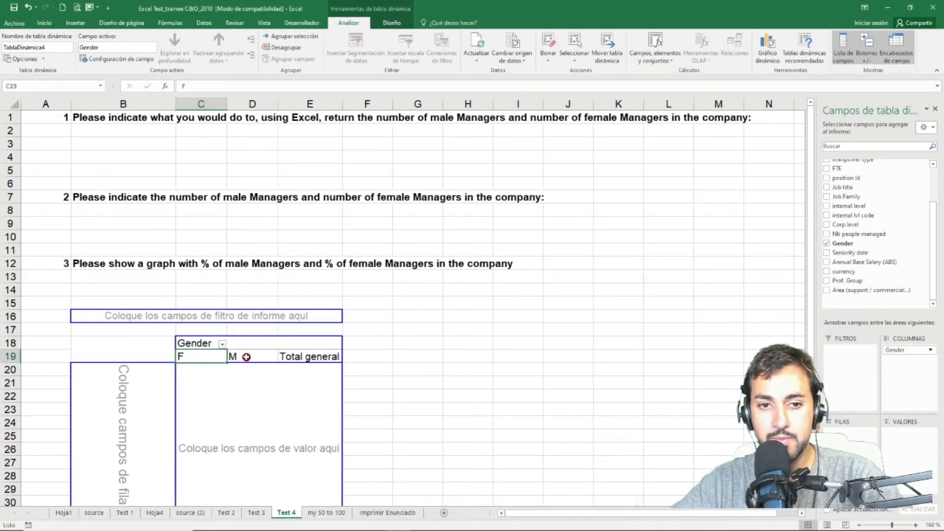
left_click(237, 357)
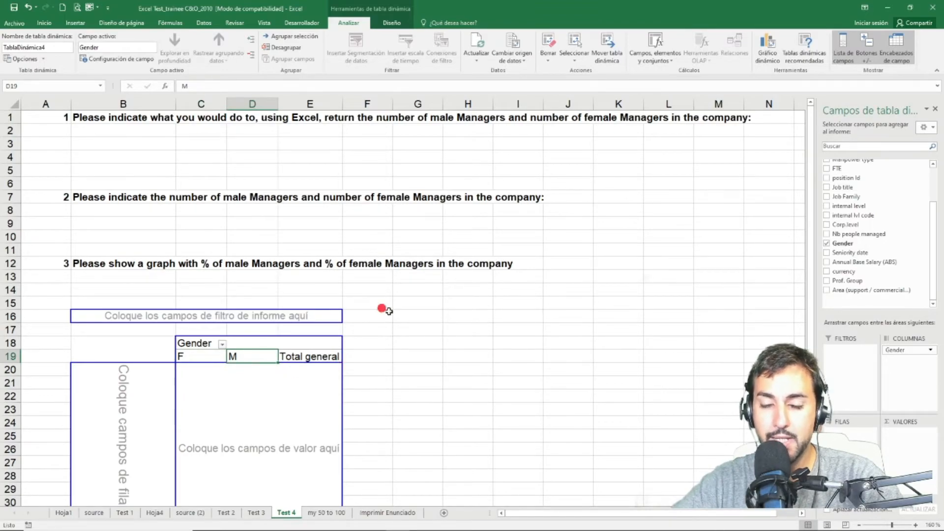
left_click(194, 358)
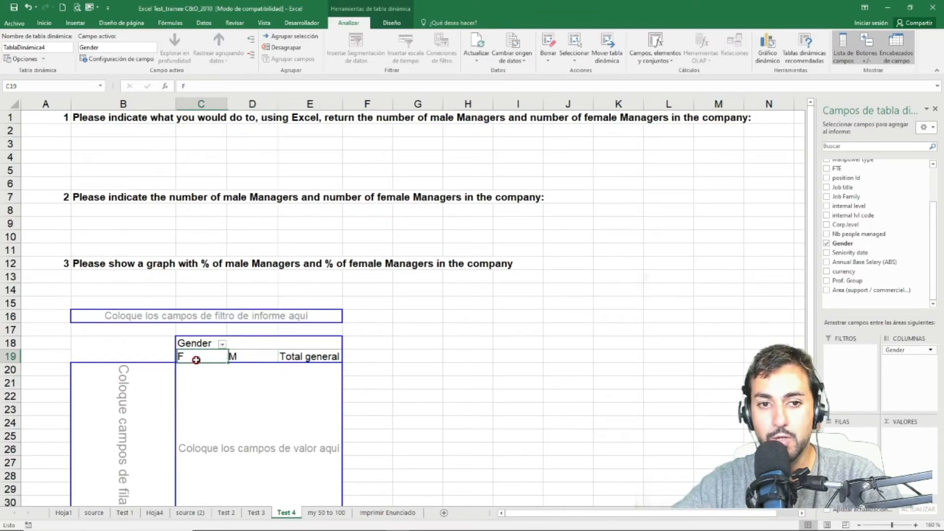
key("Down")
key("Down")
left_click_drag(856, 212, 853, 436)
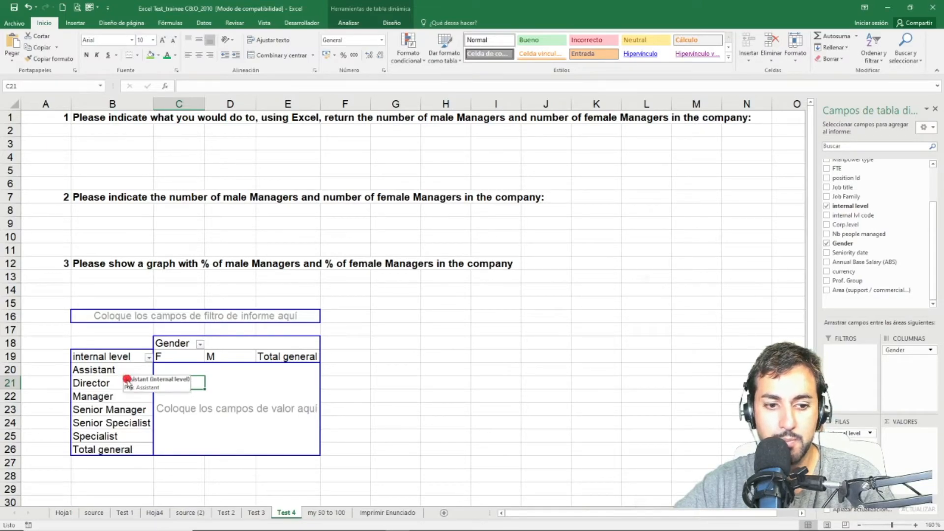
Check the internal level row labels and add Gender as the counted value field of the pivot table.
left_click(123, 399)
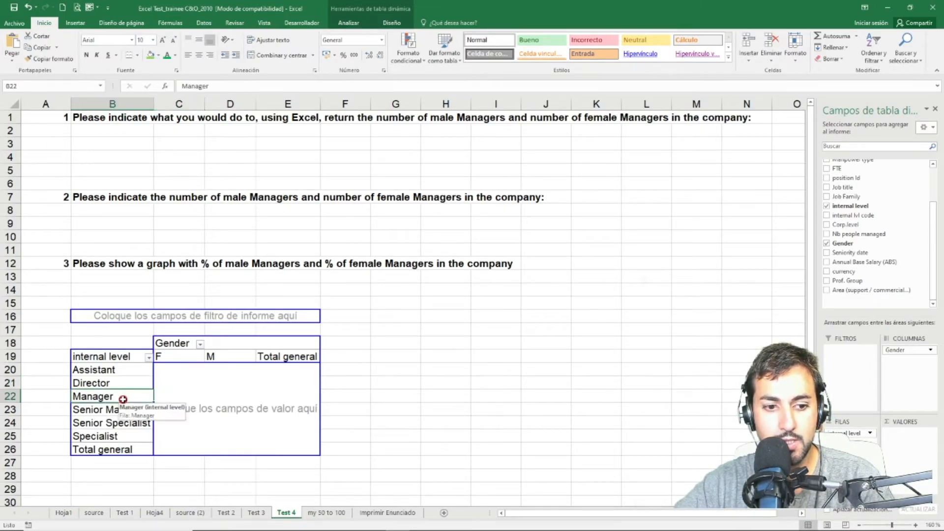
left_click(126, 374)
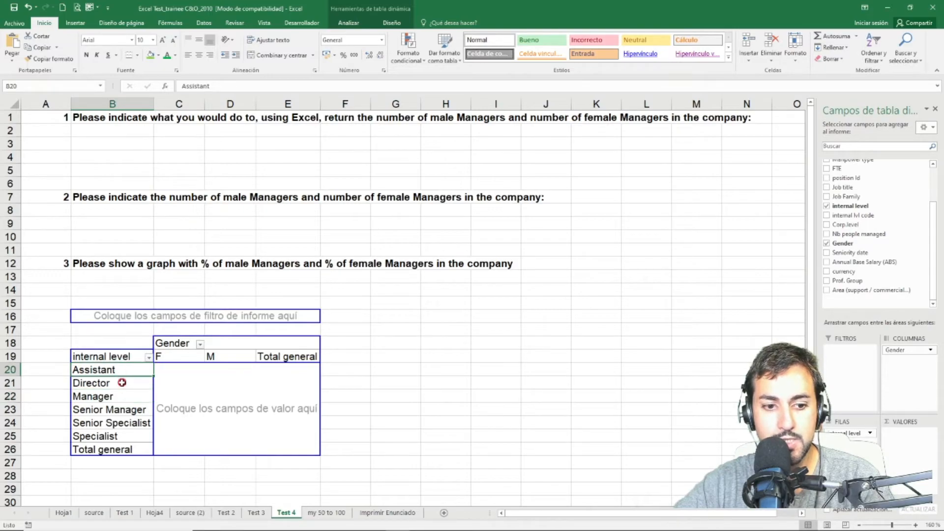
left_click(121, 383)
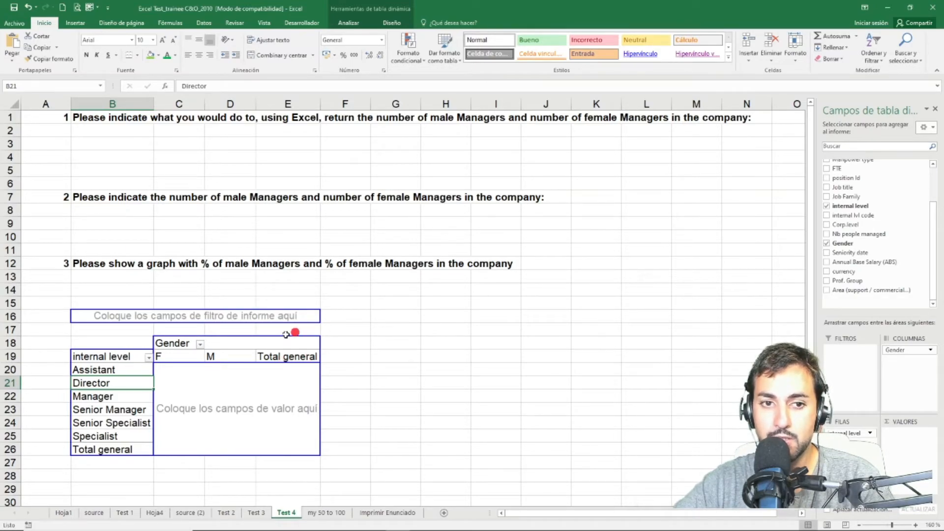
left_click(102, 373)
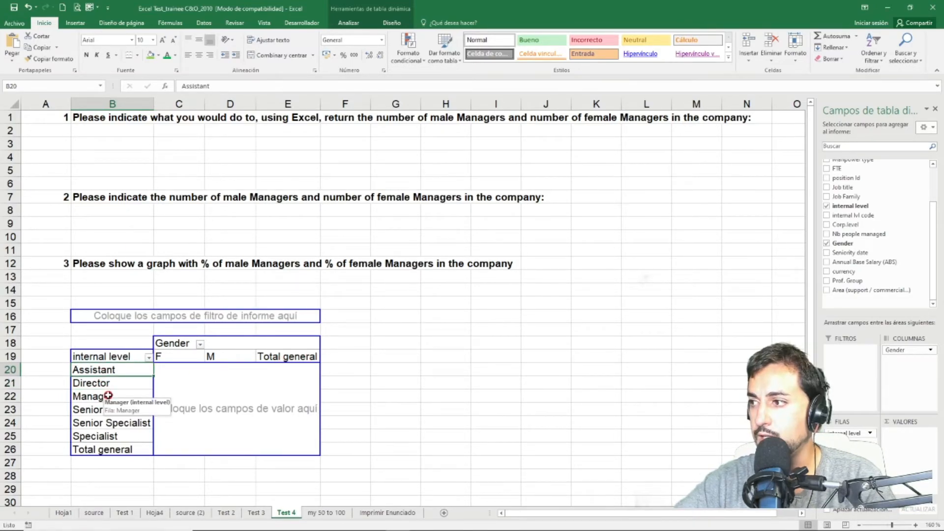
left_click(179, 382)
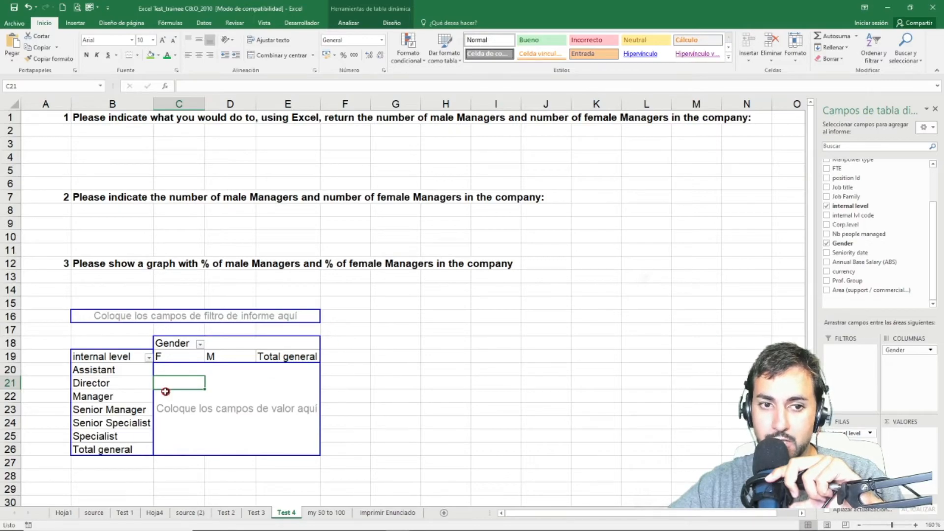
left_click(170, 372)
left_click(246, 373)
left_click(171, 382)
left_click(229, 374)
left_click(171, 373)
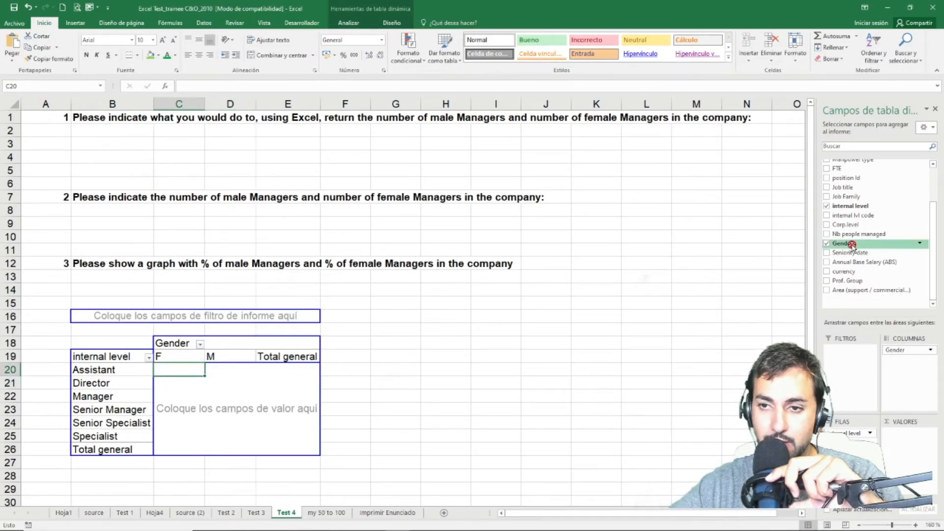
left_click_drag(847, 244, 223, 397)
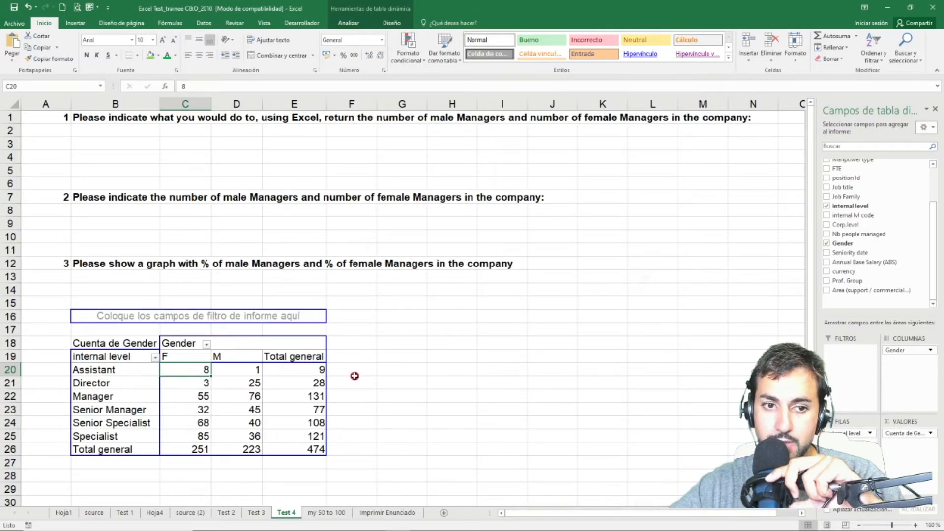
Examine the pivot table's counts of women and men for each internal level.
left_click_drag(109, 368, 311, 449)
left_click(387, 388)
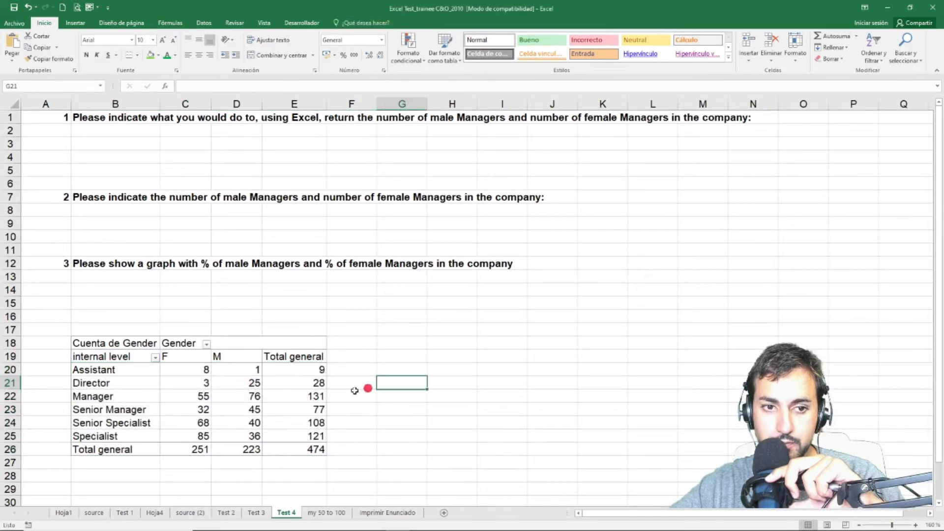
left_click(197, 369)
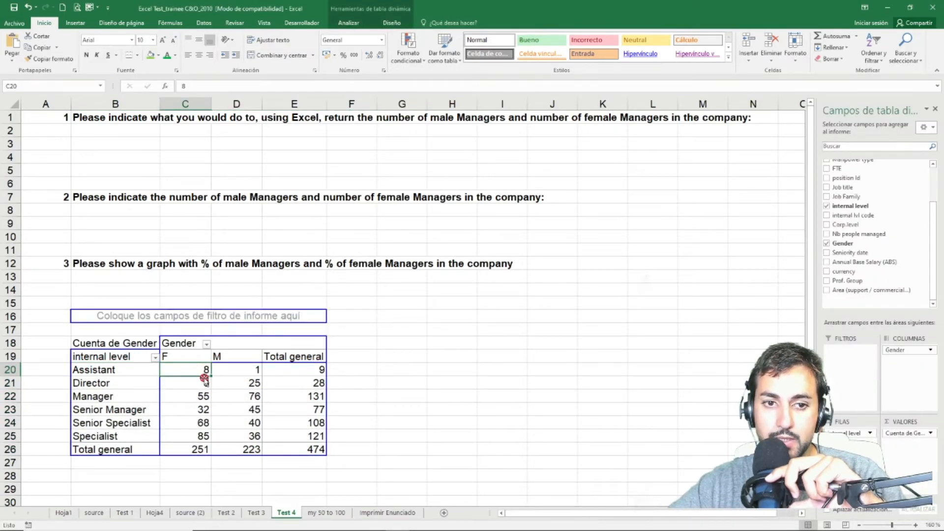
left_click(125, 376)
left_click(129, 387)
left_click(137, 400)
key("Down")
left_click(137, 422)
left_click(133, 436)
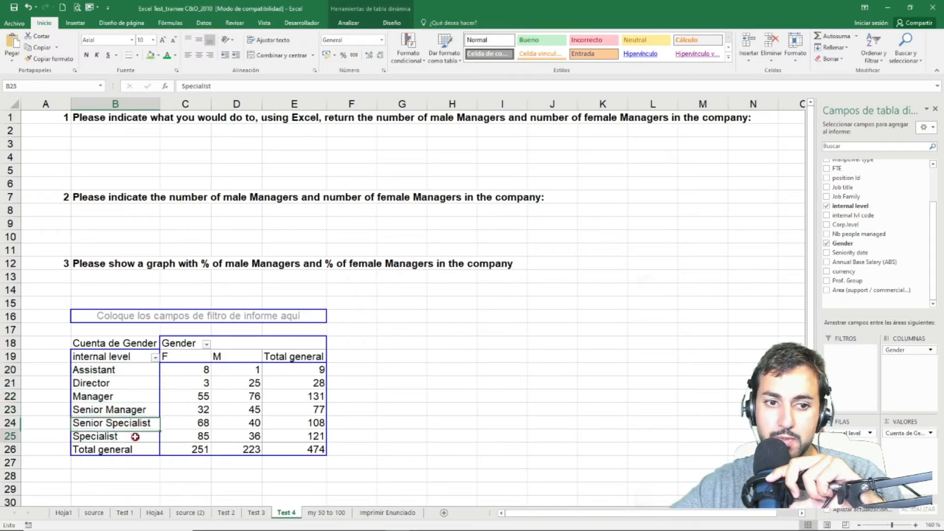
left_click(239, 369)
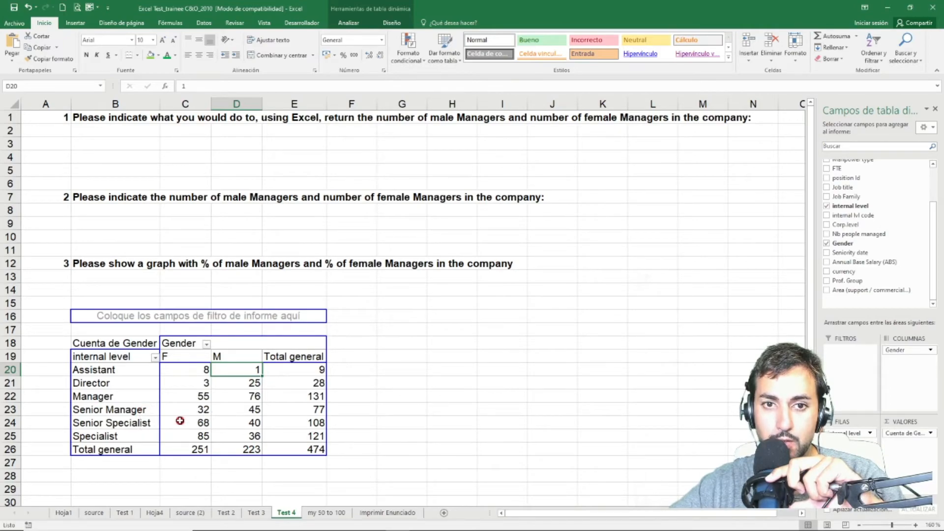
Filter the internal level row field of the Test 4 pivot table to show only Manager.
left_click(120, 394)
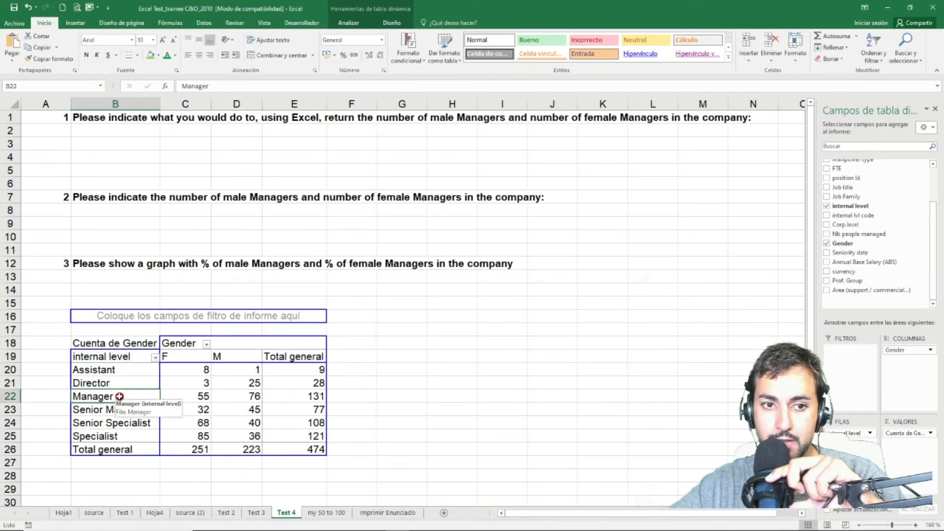
left_click(154, 358)
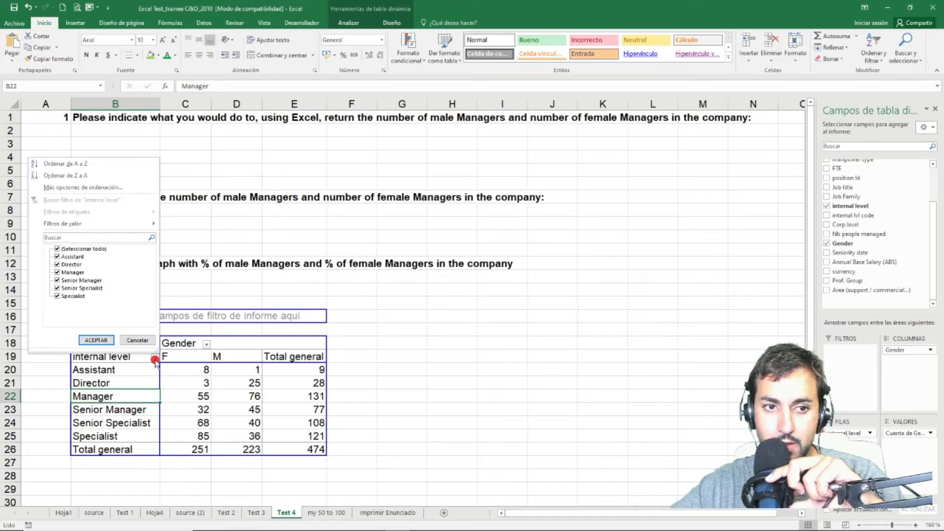
left_click(140, 378)
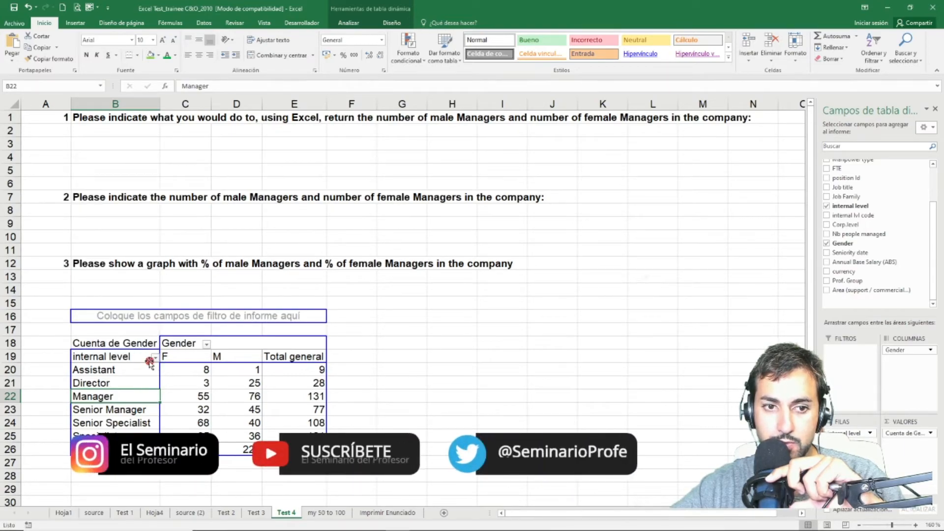
left_click(154, 359)
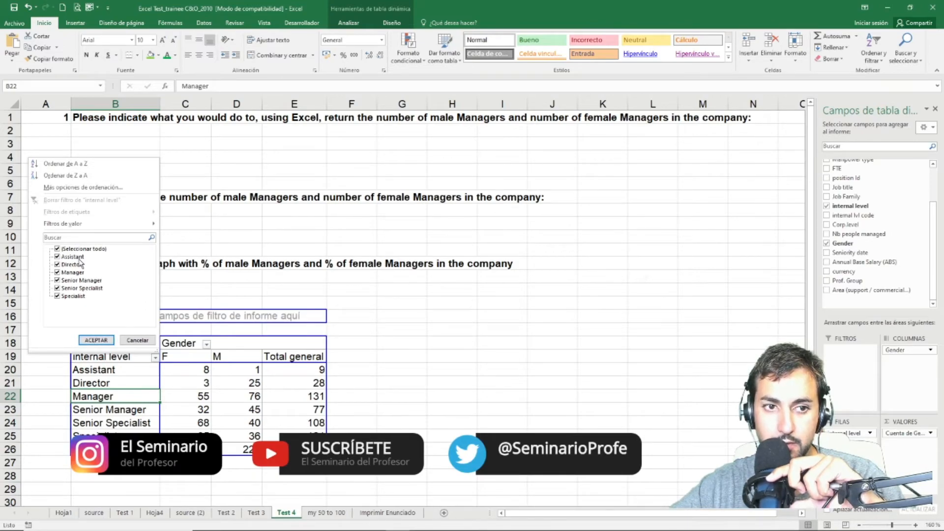
left_click(57, 250)
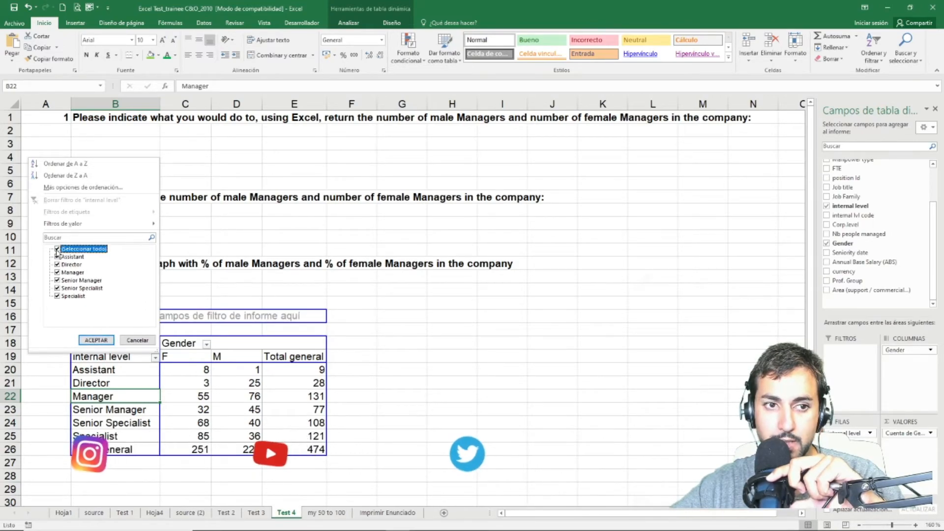
left_click(57, 249)
left_click(57, 272)
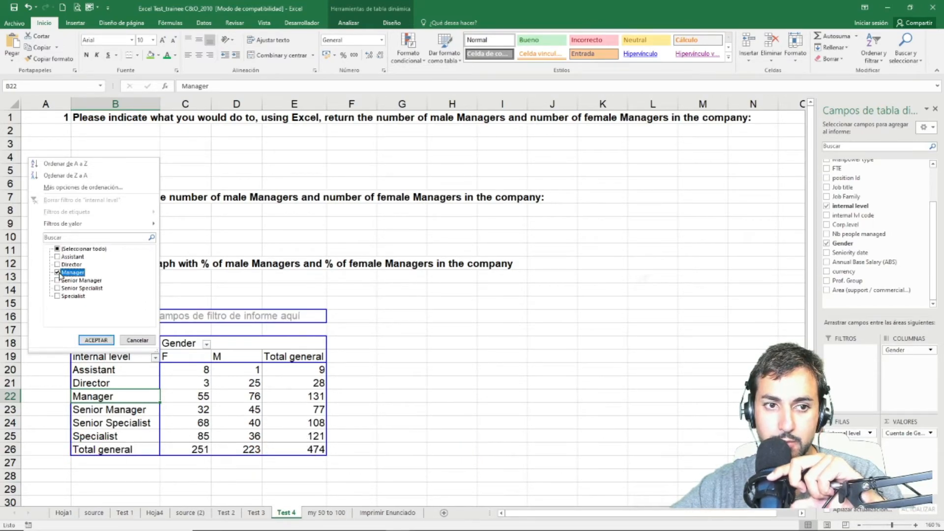
left_click(102, 341)
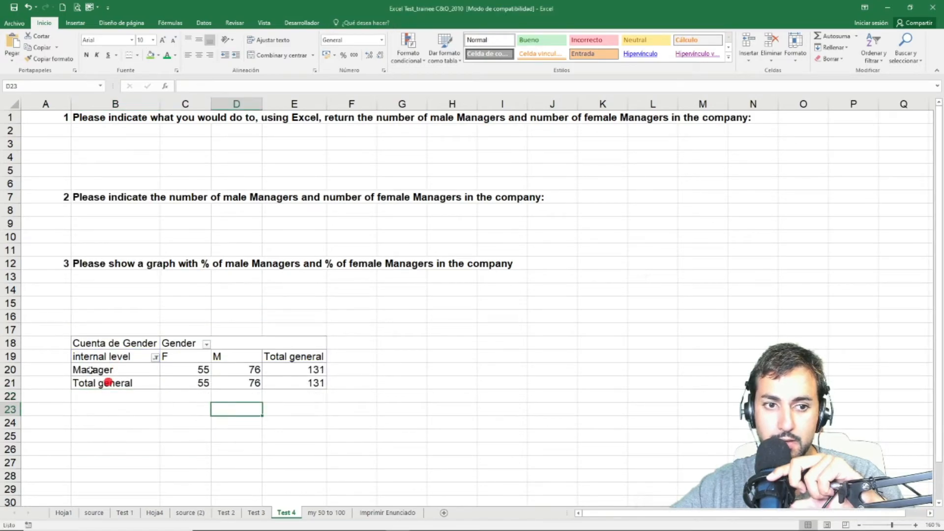
left_click_drag(88, 370, 251, 370)
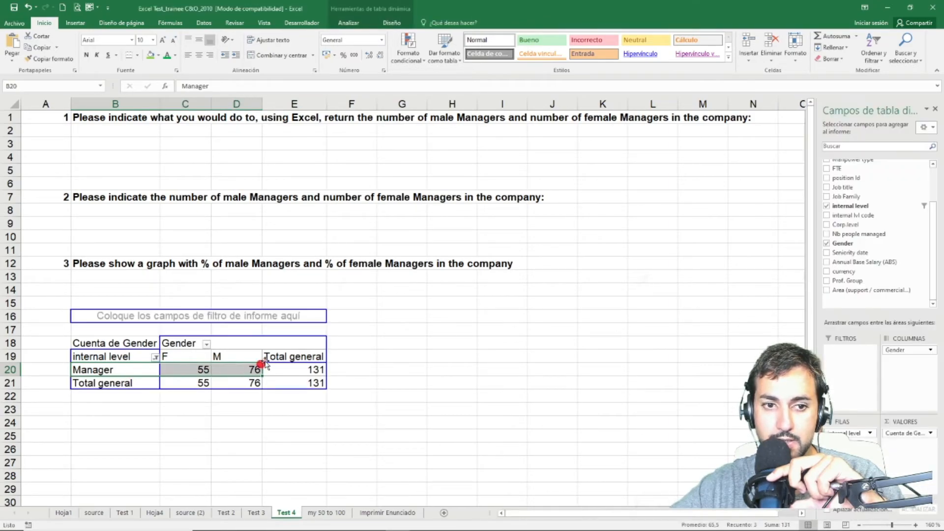
left_click(418, 344)
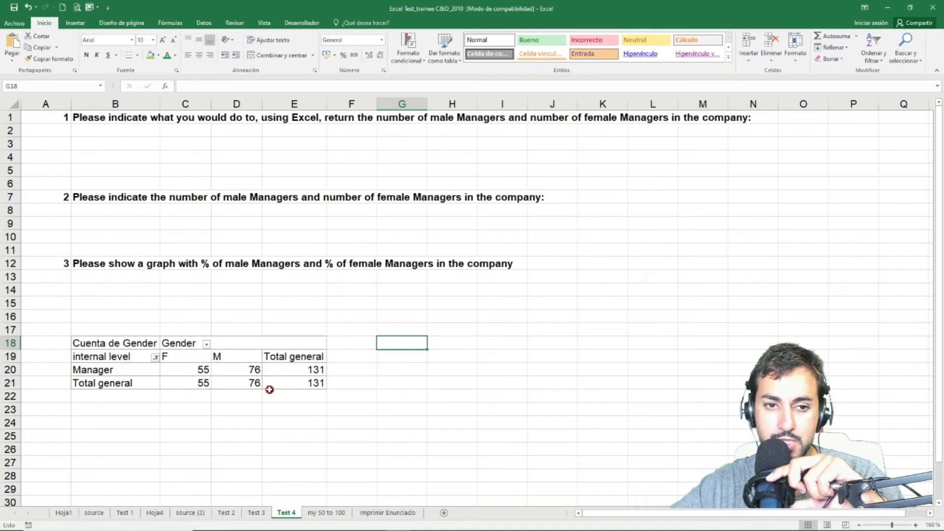
Insert a basic pie pivot chart based on the filtered Manager pivot table.
left_click(132, 374)
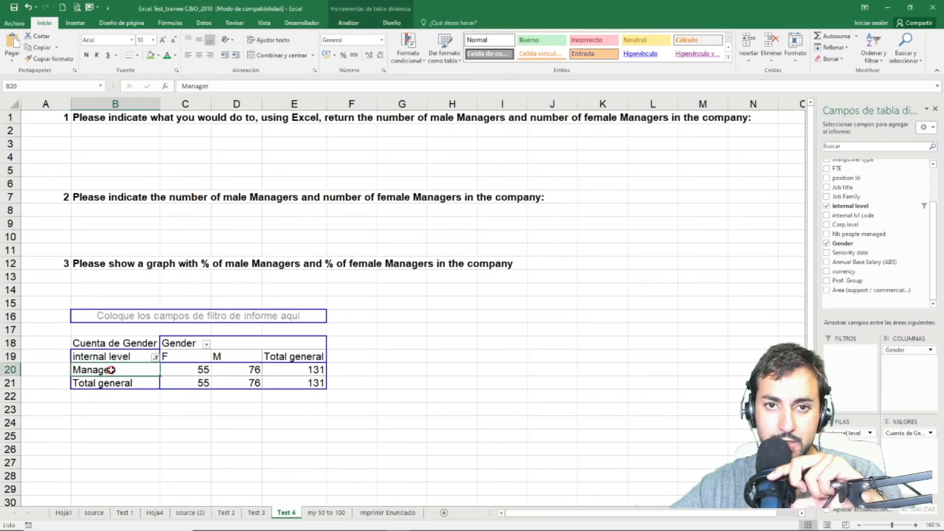
left_click(349, 20)
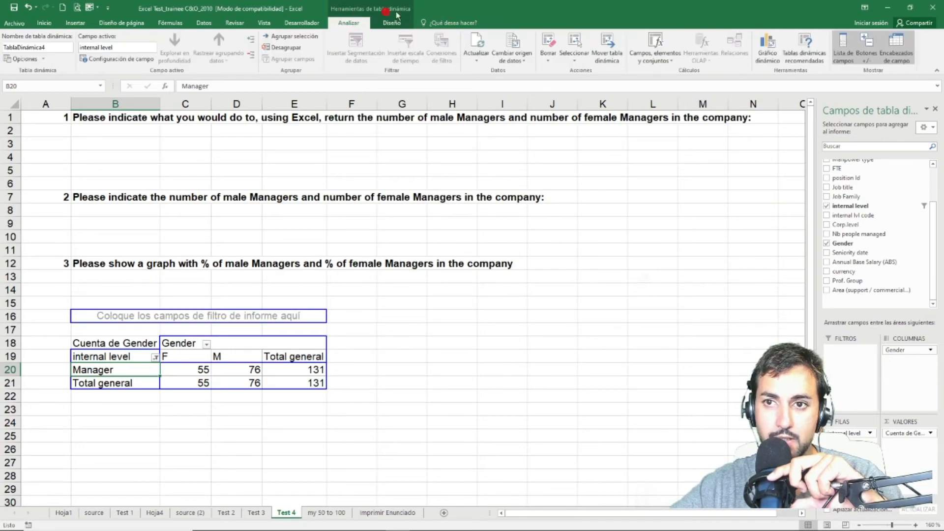
left_click(764, 53)
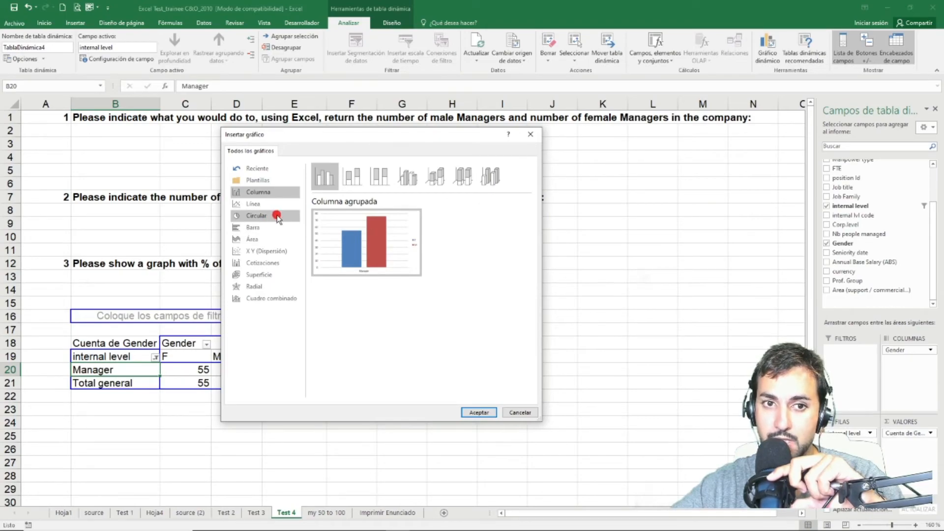
mouse_move(362, 228)
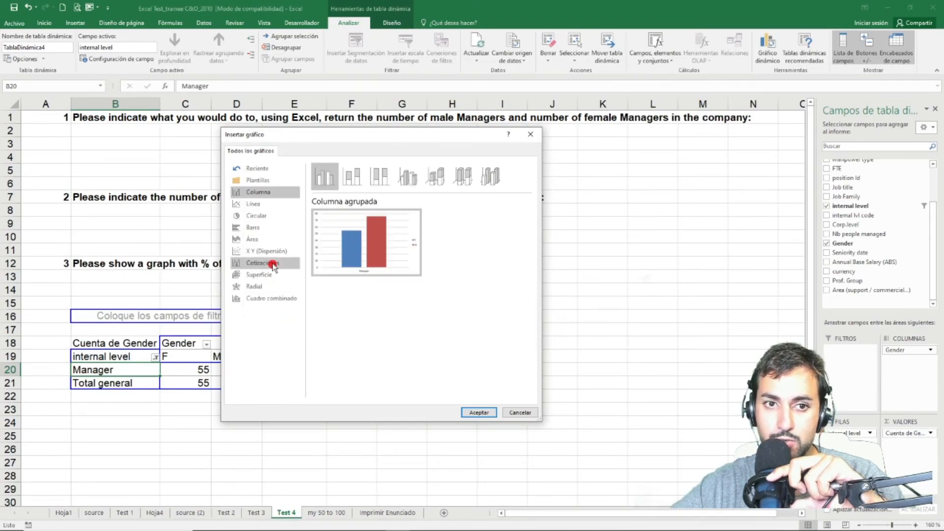
left_click(274, 216)
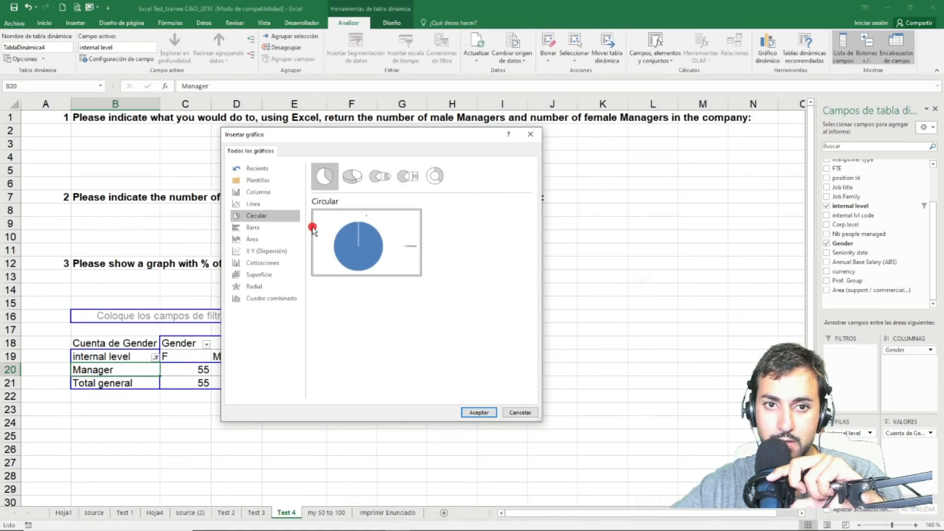
double_click(314, 246)
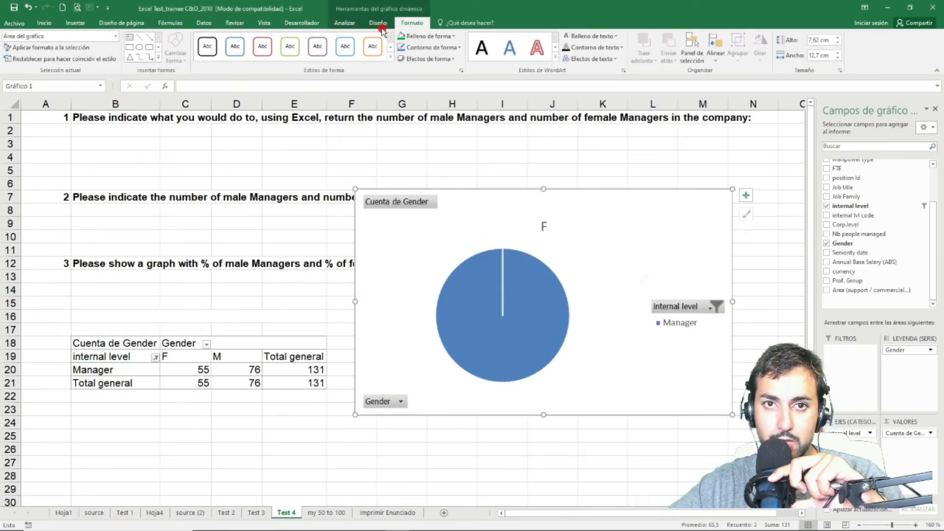
Swap the pie chart's rows and columns so its slices represent gender, and move the chart over the pivot table.
left_click(346, 23)
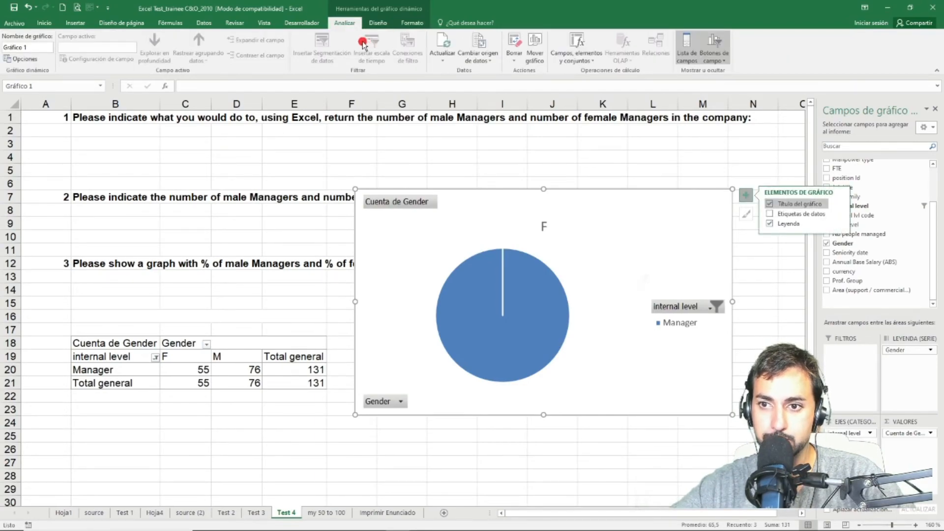
left_click(379, 23)
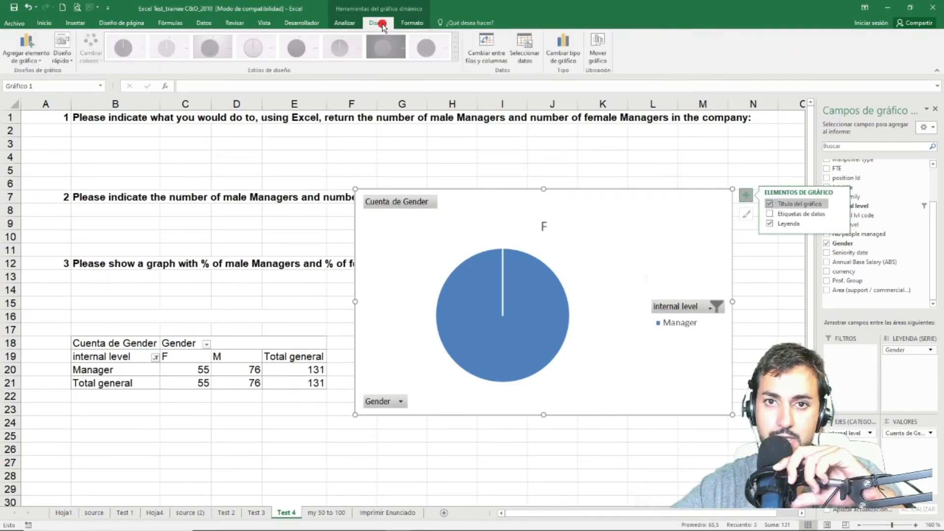
left_click(492, 52)
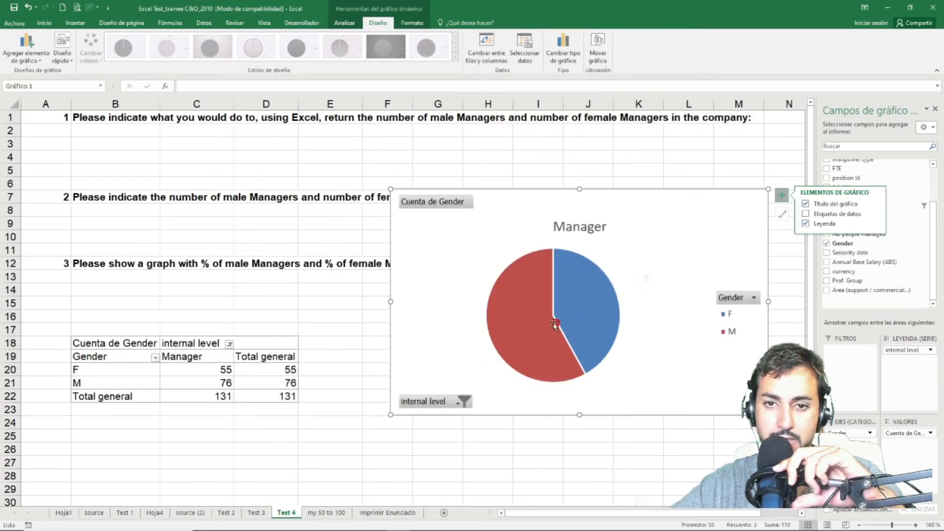
left_click_drag(514, 222, 453, 232)
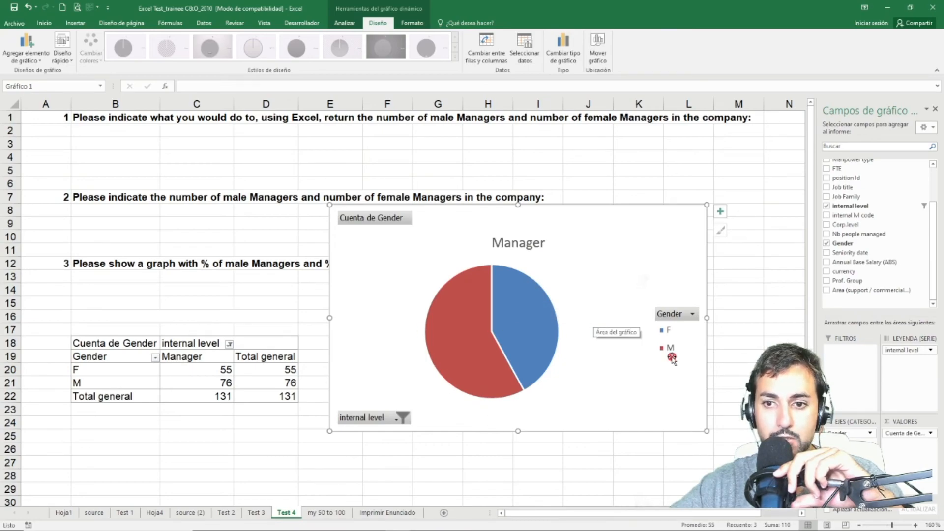
left_click_drag(629, 257, 581, 254)
left_click_drag(629, 230, 401, 262)
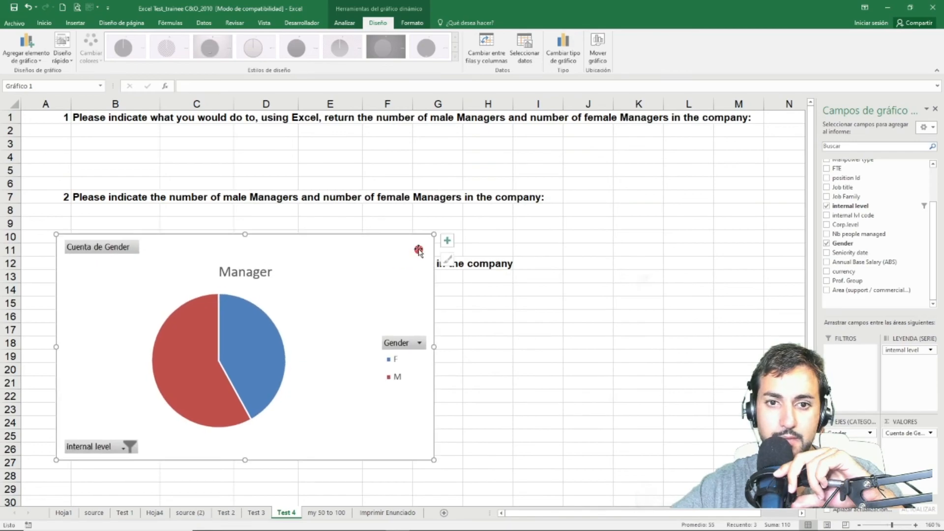
Add data labels to the pie chart showing the percentage instead of the value, and close the side panes.
left_click(448, 240)
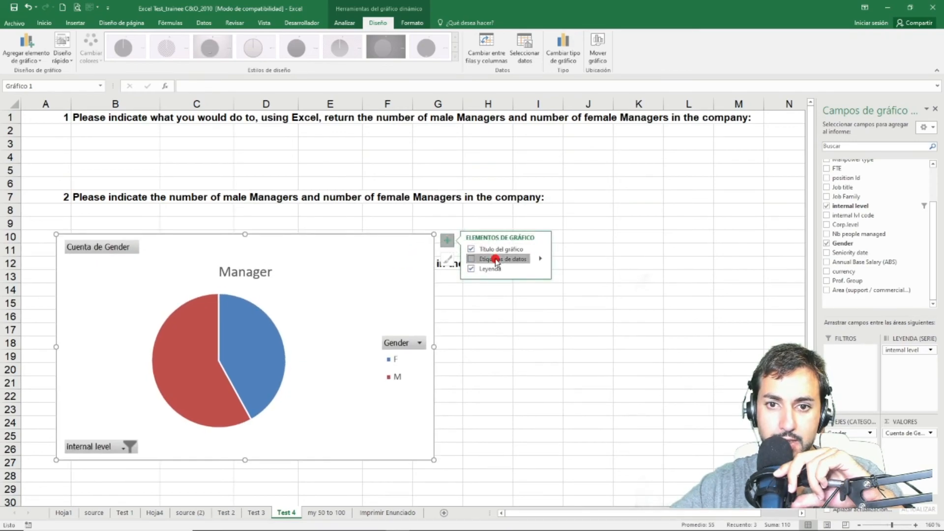
left_click(496, 259)
left_click(544, 258)
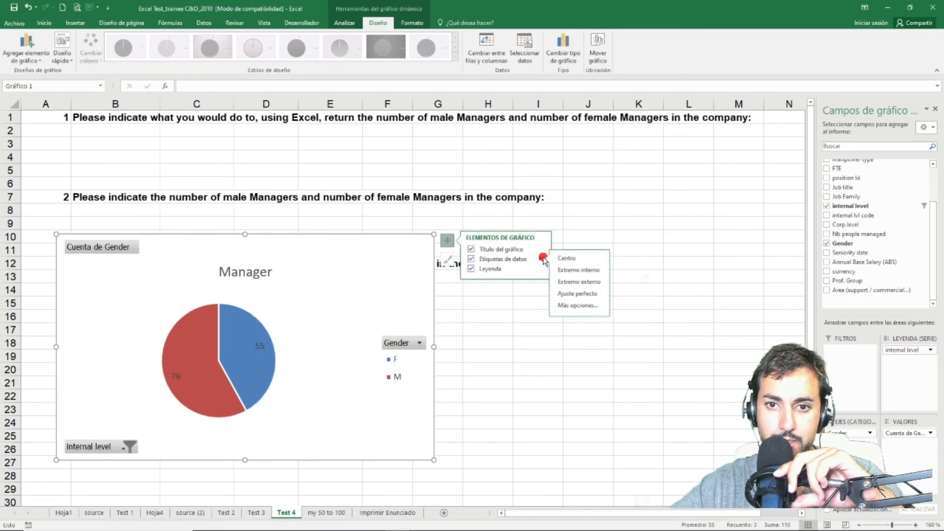
left_click(579, 307)
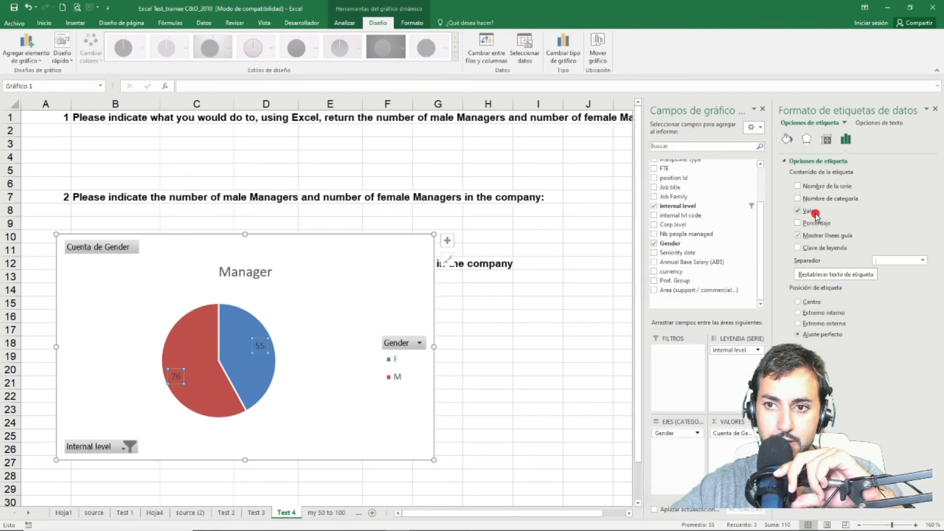
left_click(809, 213)
left_click(823, 223)
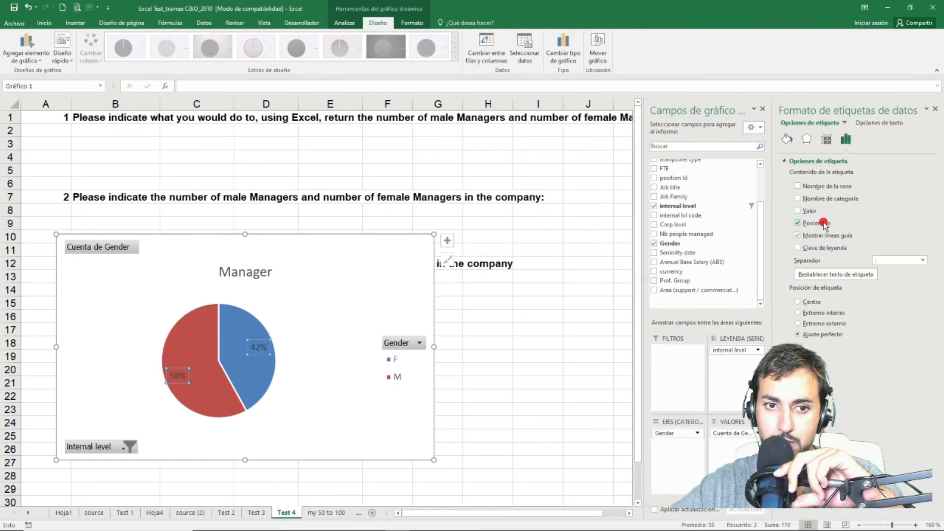
left_click(935, 108)
left_click(935, 108)
Shrink the pie chart and place it beside the pivot table, below question 3.
left_click(310, 295)
left_click_drag(362, 285, 547, 276)
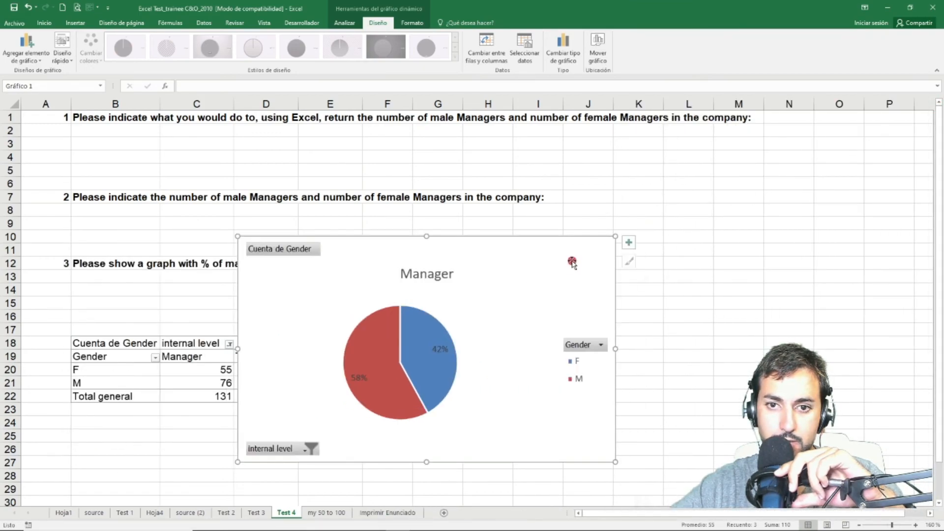
left_click_drag(615, 236, 499, 303)
left_click_drag(455, 331, 508, 310)
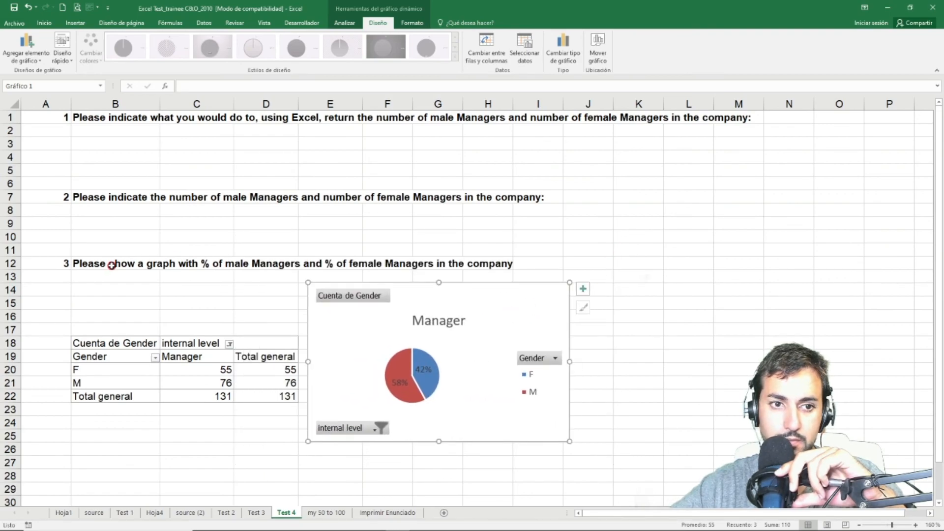
Colour the text of questions 3 and 2 green and select the cell with question 1.
left_click(118, 264)
left_click(167, 55)
left_click(94, 195)
left_click(167, 55)
left_click(110, 121)
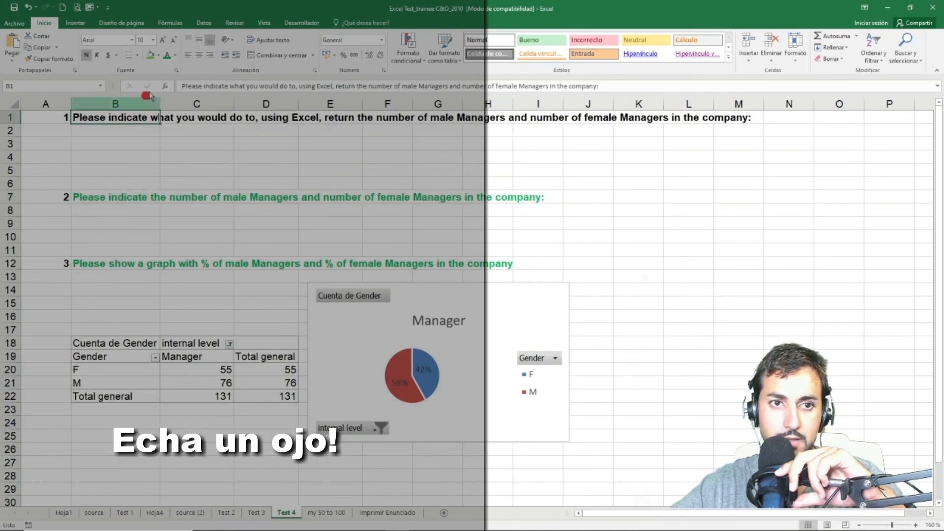